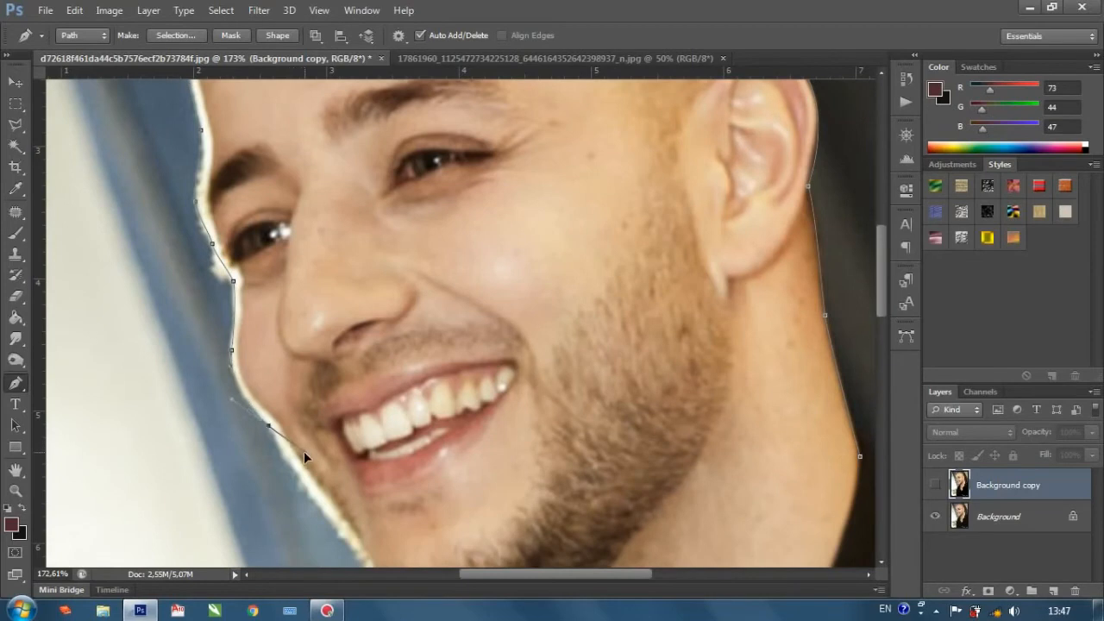
Continue the pen path along the outer edge of the cheek and jaw down to the underside of the chin.
{"action": "scroll", "coordinate": [294, 443], "scroll_direction": "down", "scroll_amount": 3}
{"action": "left_click", "coordinate": [270, 272], "text": "alt"}
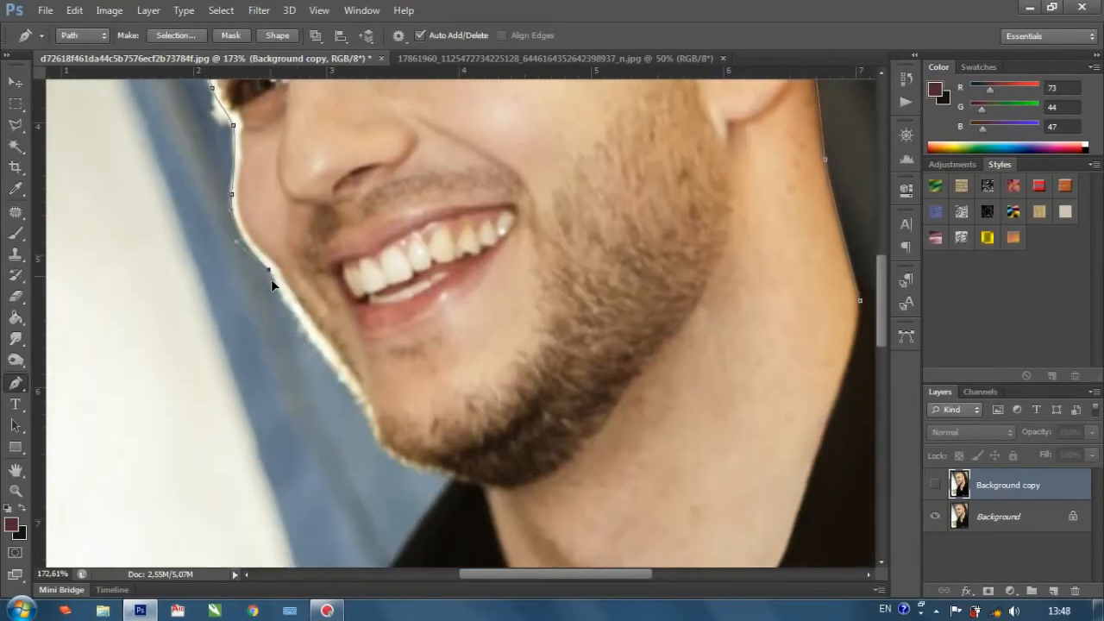
{"action": "left_click", "coordinate": [313, 339]}
{"action": "left_click", "coordinate": [359, 404]}
{"action": "scroll", "coordinate": [369, 423], "scroll_direction": "down", "scroll_amount": 3}
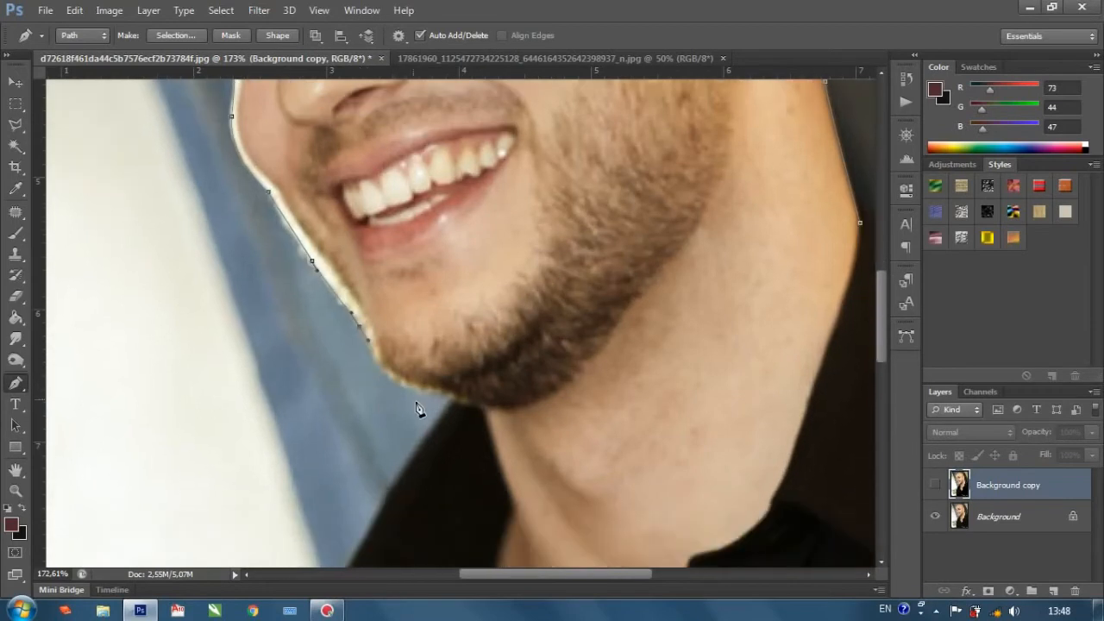
{"action": "left_click_drag", "start_coordinate": [436, 391], "coordinate": [496, 395]}
{"action": "left_click", "coordinate": [437, 393], "text": "alt"}
Extend the path from the chin down the neck and along the shirt collar to the base of the neckline opening.
{"action": "scroll", "coordinate": [481, 412], "scroll_direction": "down", "scroll_amount": 5}
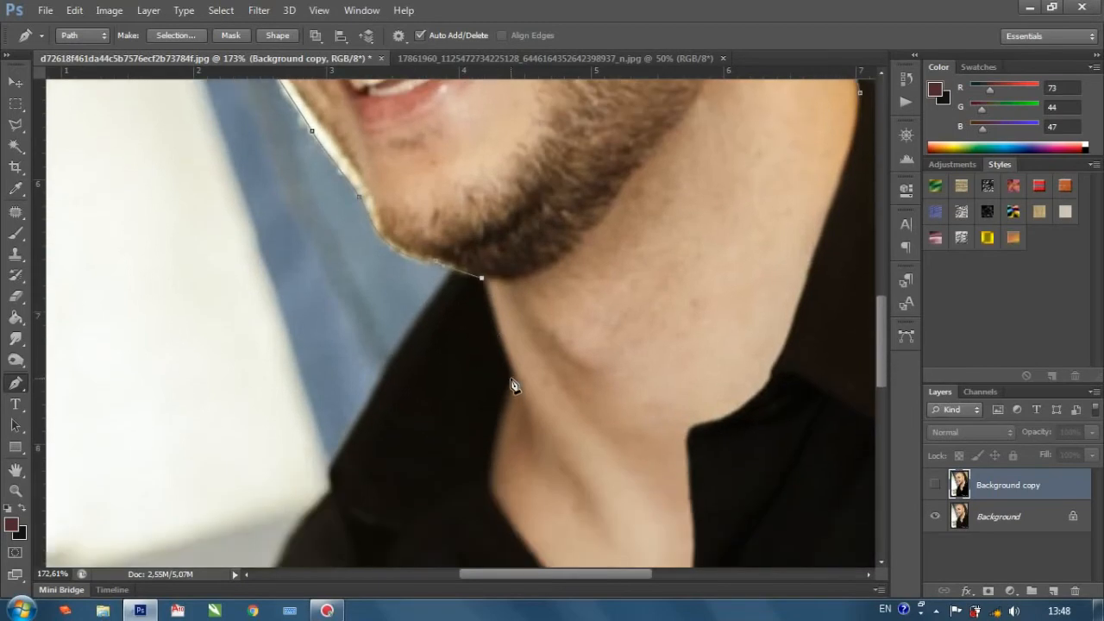
{"action": "mouse_move", "coordinate": [511, 380]}
{"action": "left_mouse_down"}
{"action": "mouse_move", "coordinate": [522, 407]}
{"action": "mouse_move", "coordinate": [510, 387]}
{"action": "left_mouse_up"}
{"action": "left_click_drag", "start_coordinate": [488, 482], "coordinate": [494, 498]}
{"action": "scroll", "coordinate": [500, 490], "scroll_direction": "down", "scroll_amount": 7}
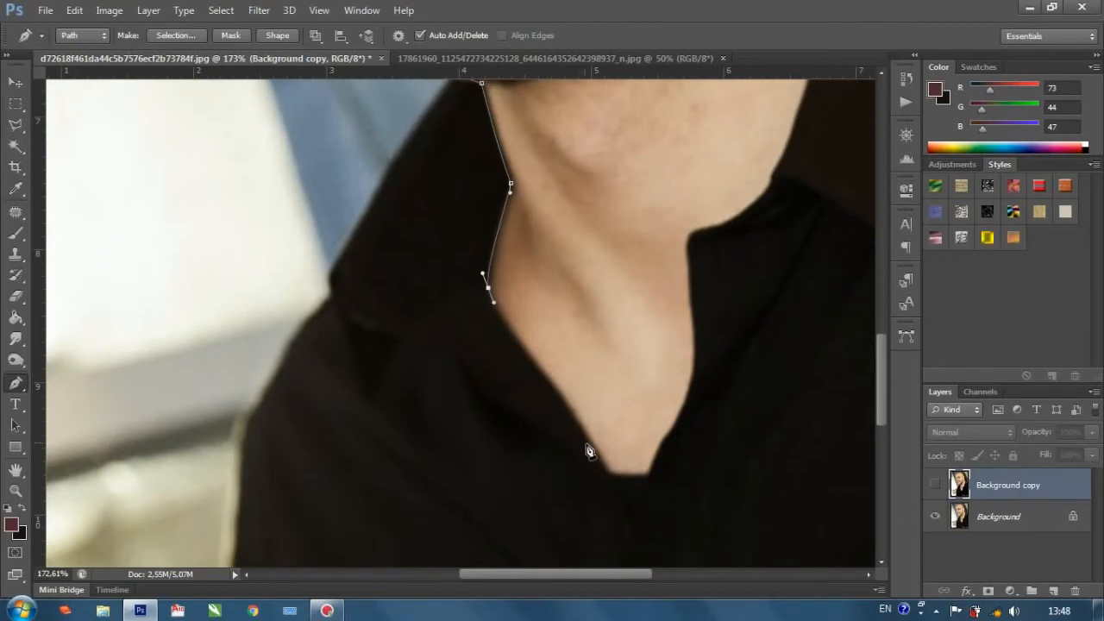
{"action": "left_click_drag", "start_coordinate": [594, 450], "coordinate": [645, 475]}
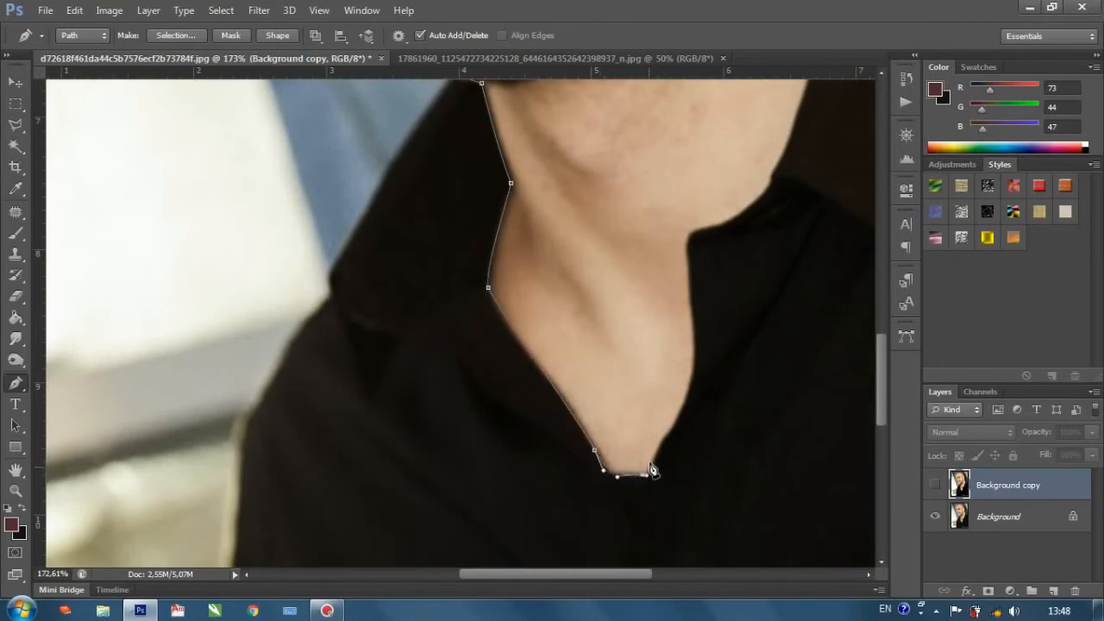
Trace the opposite side of the neckline and neck upward and close the path at its starting anchor below the ear.
{"action": "left_click_drag", "start_coordinate": [671, 432], "coordinate": [679, 422]}
{"action": "scroll", "coordinate": [690, 393], "scroll_direction": "up", "scroll_amount": 2}
{"action": "left_click_drag", "start_coordinate": [692, 346], "coordinate": [775, 255]}
{"action": "scroll", "coordinate": [739, 313], "scroll_direction": "up", "scroll_amount": 1}
{"action": "left_click", "coordinate": [729, 300], "text": "alt"}
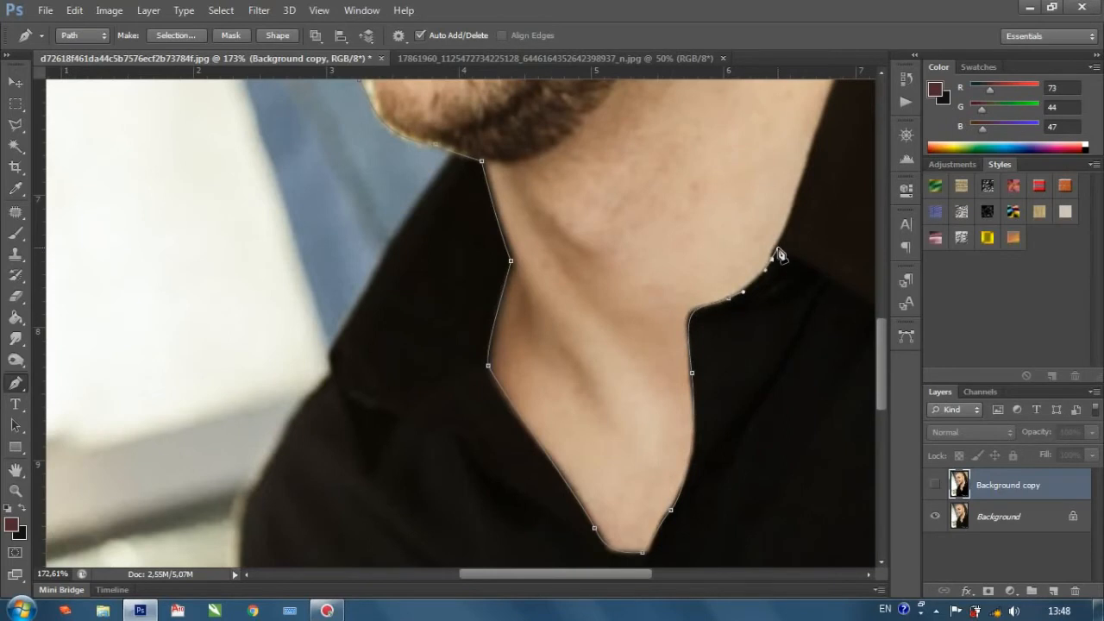
{"action": "scroll", "coordinate": [788, 301], "scroll_direction": "up", "scroll_amount": 2}
{"action": "left_click_drag", "start_coordinate": [786, 300], "coordinate": [797, 262]}
{"action": "scroll", "coordinate": [803, 248], "scroll_direction": "down", "scroll_amount": 5}
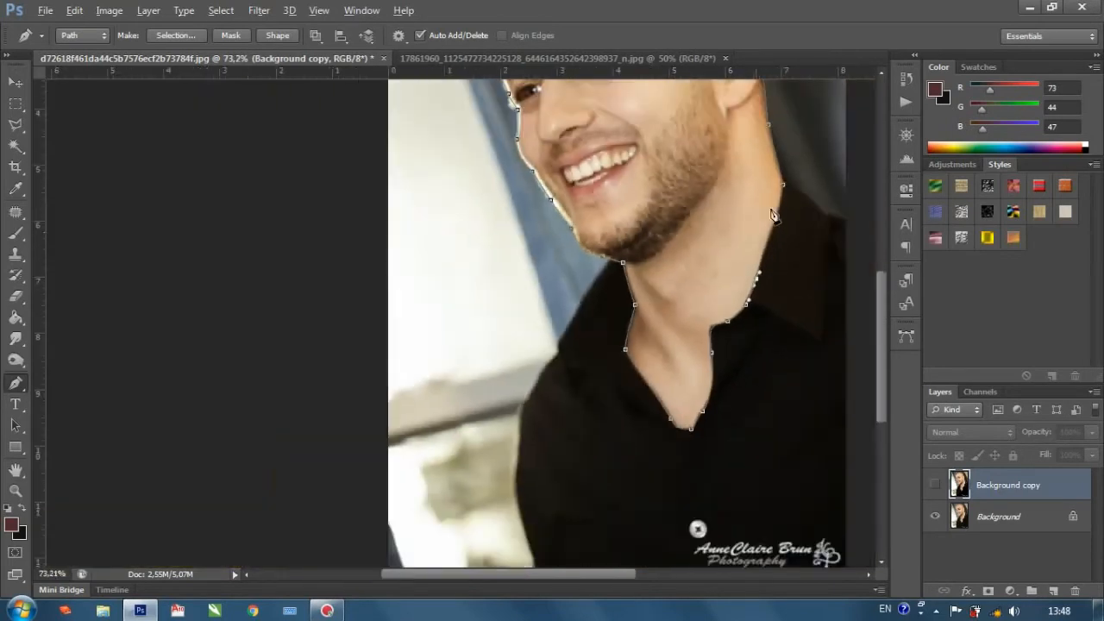
{"action": "scroll", "coordinate": [783, 200], "scroll_direction": "up", "scroll_amount": 5}
{"action": "left_click_drag", "start_coordinate": [780, 192], "coordinate": [780, 167]}
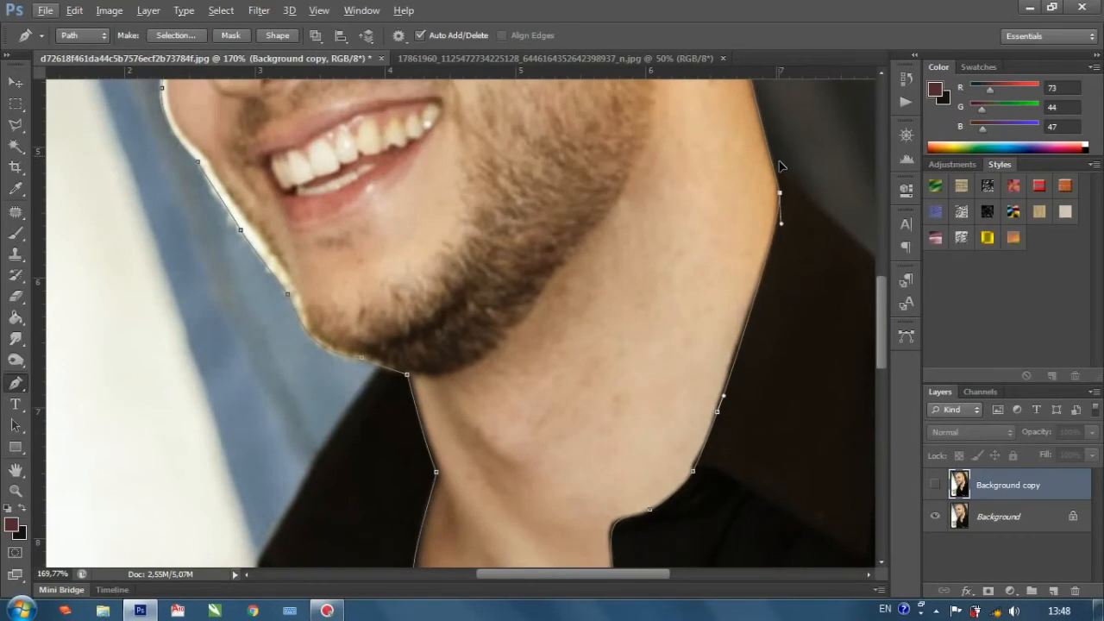
Add a new empty layer above Background copy and set the brush to 7 px size with 100% hardness.
{"action": "scroll", "coordinate": [698, 233], "scroll_direction": "down", "scroll_amount": 5}
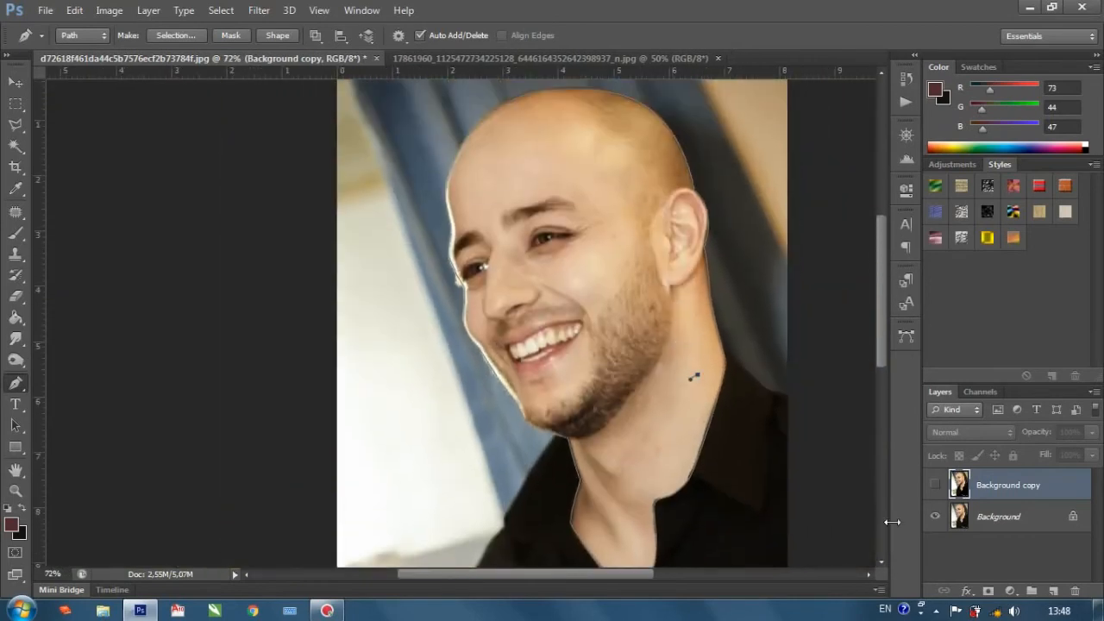
{"action": "left_click", "coordinate": [1054, 591]}
{"action": "right_click", "coordinate": [570, 274]}
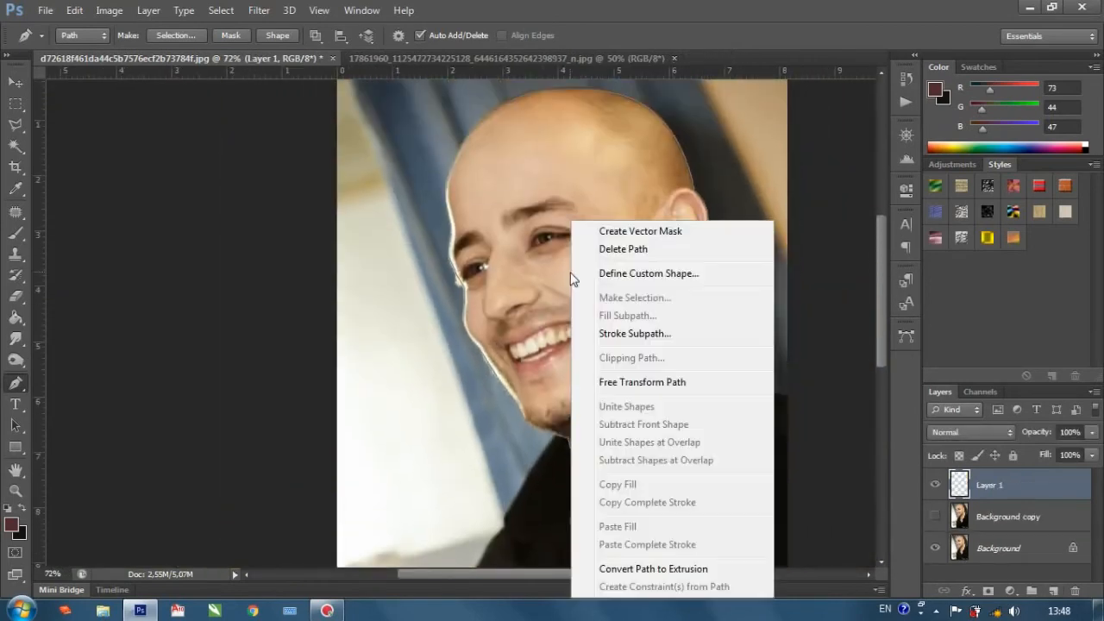
{"action": "left_click", "coordinate": [15, 233]}
{"action": "left_click", "coordinate": [14, 233]}
{"action": "right_click", "coordinate": [533, 337]}
{"action": "left_click", "coordinate": [557, 342]}
{"action": "left_click_drag", "start_coordinate": [473, 273], "coordinate": [472, 270]}
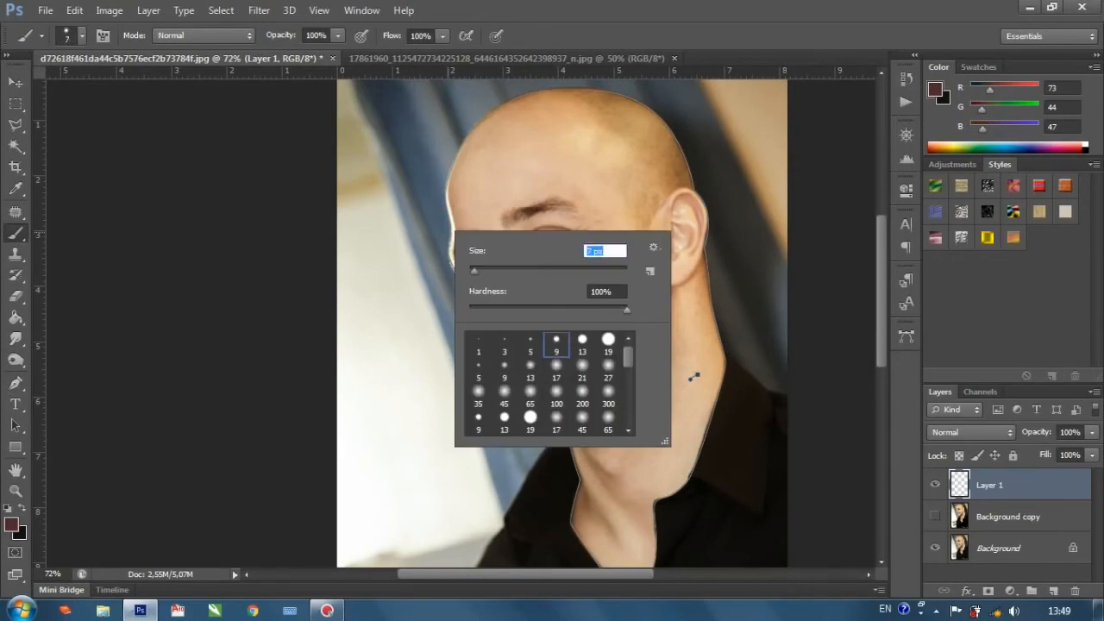
{"action": "key", "text": "Return"}
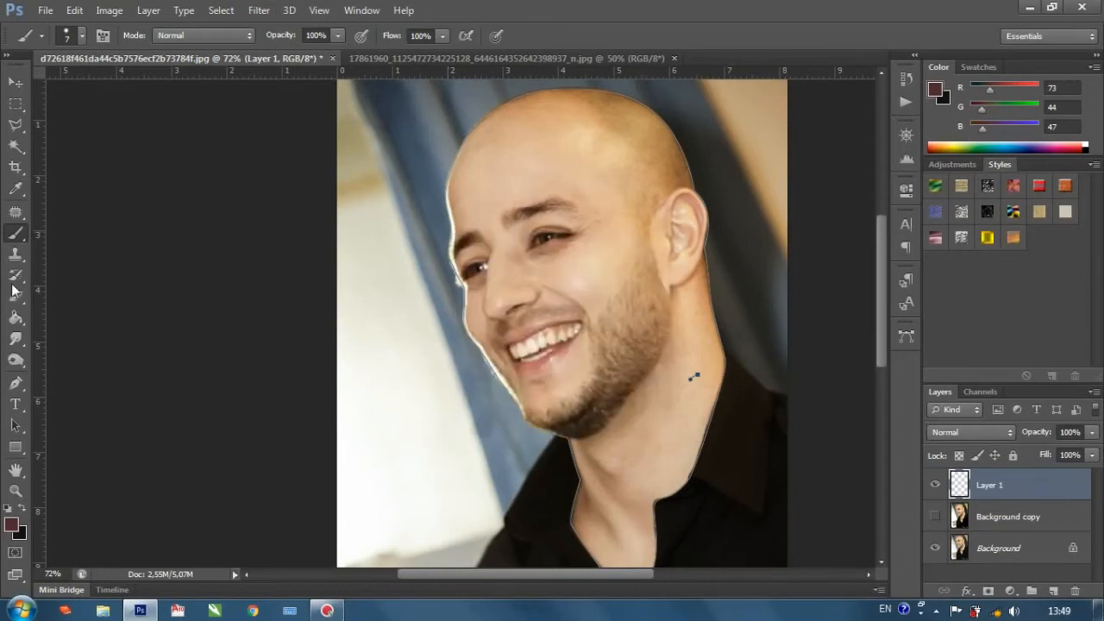
{"action": "left_click", "coordinate": [16, 382]}
{"action": "right_click", "coordinate": [609, 171]}
{"action": "left_click", "coordinate": [636, 292]}
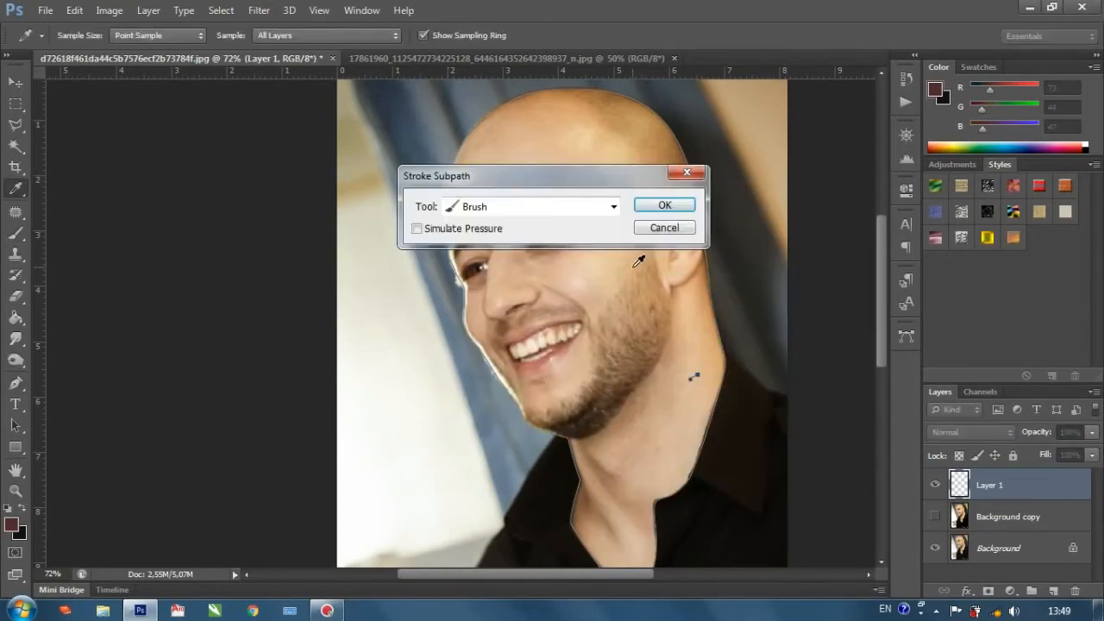
{"action": "left_click", "coordinate": [662, 229]}
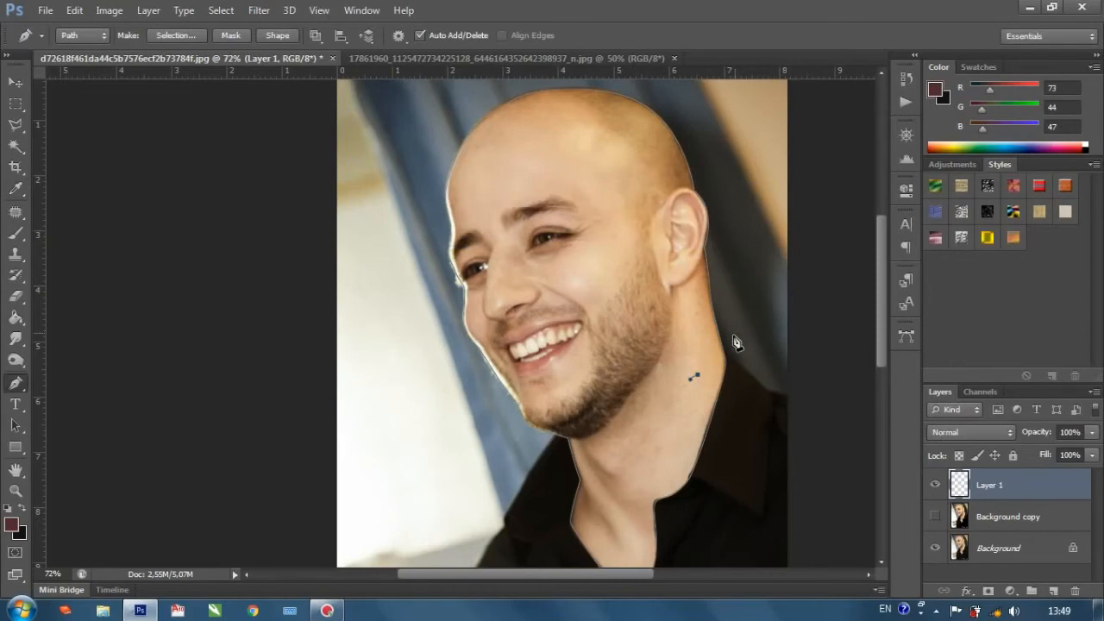
Stroke the entire head and neck path on Layer 1 with the Brush, leaving Simulate Pressure off.
{"action": "left_click", "coordinate": [15, 425]}
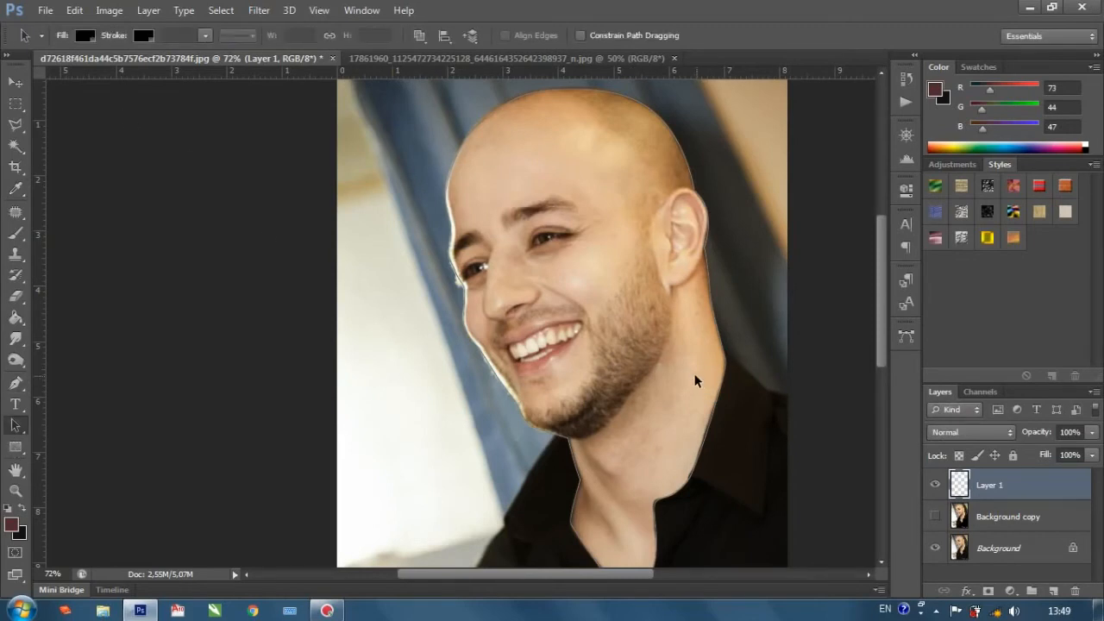
{"action": "right_click", "coordinate": [696, 375]}
{"action": "left_click", "coordinate": [727, 333]}
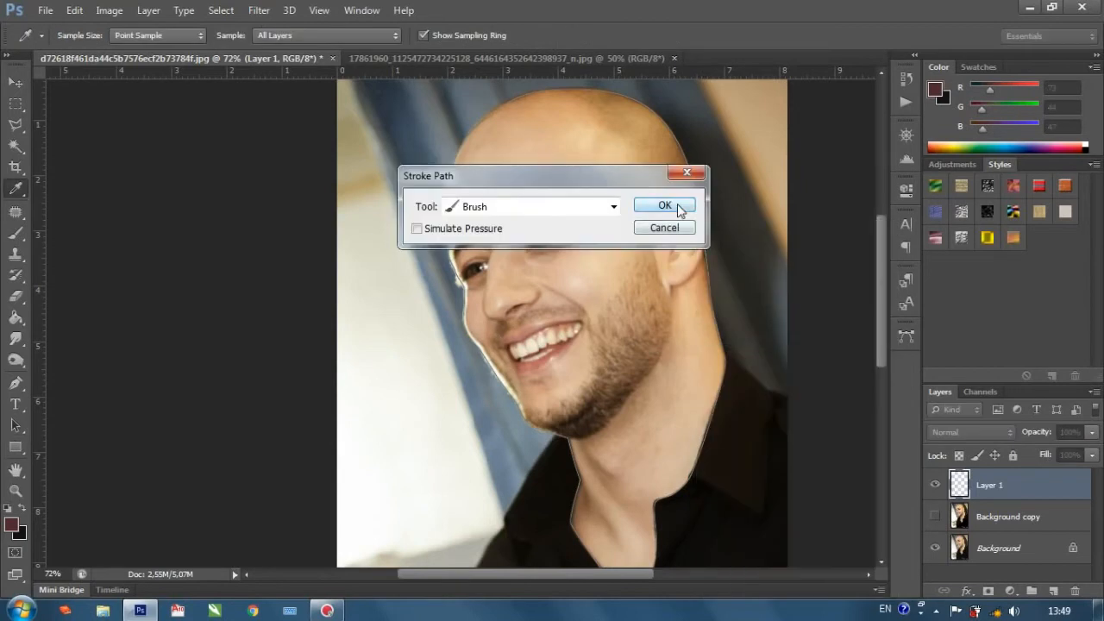
{"action": "left_click", "coordinate": [672, 207]}
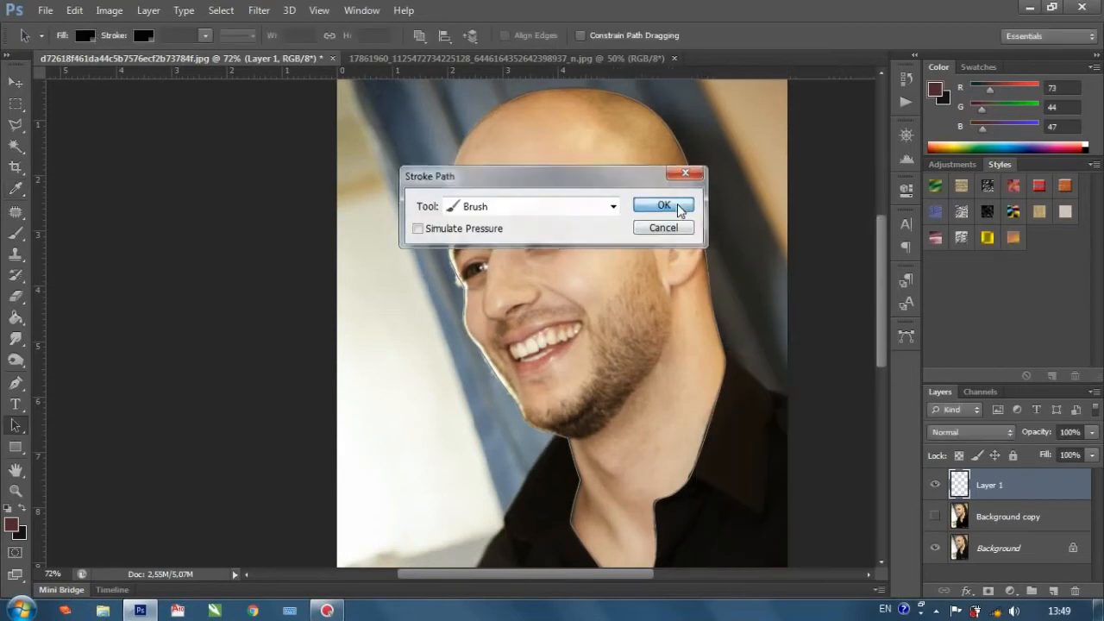
Toggle the Background layer's visibility to examine the stroked head outline alone and over the photo.
{"action": "left_click", "coordinate": [937, 550]}
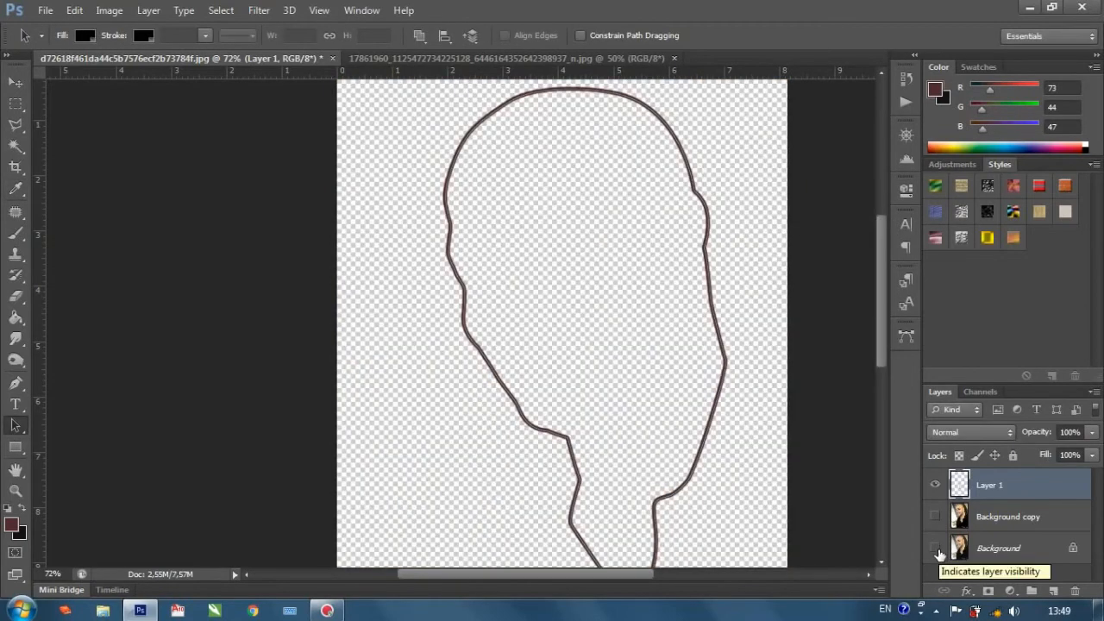
{"action": "left_click", "coordinate": [935, 549]}
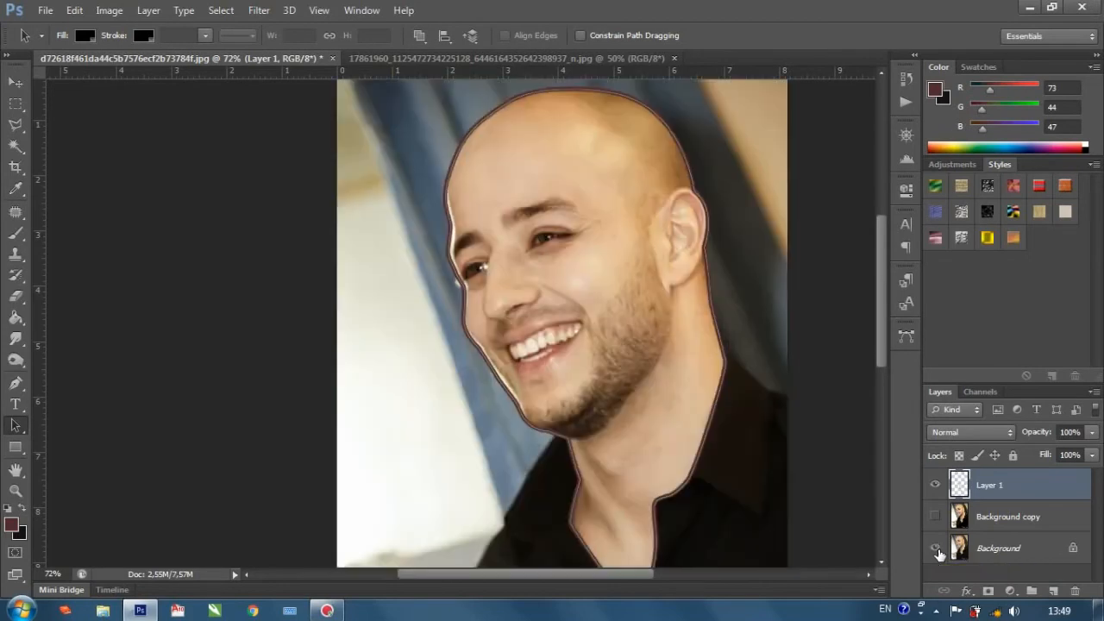
{"action": "left_click", "coordinate": [935, 550]}
{"action": "left_click", "coordinate": [935, 551]}
{"action": "left_click", "coordinate": [1005, 522]}
{"action": "left_click", "coordinate": [1005, 505]}
{"action": "scroll", "coordinate": [757, 457], "scroll_direction": "down", "scroll_amount": 1}
{"action": "scroll", "coordinate": [715, 202], "scroll_direction": "up", "scroll_amount": 3}
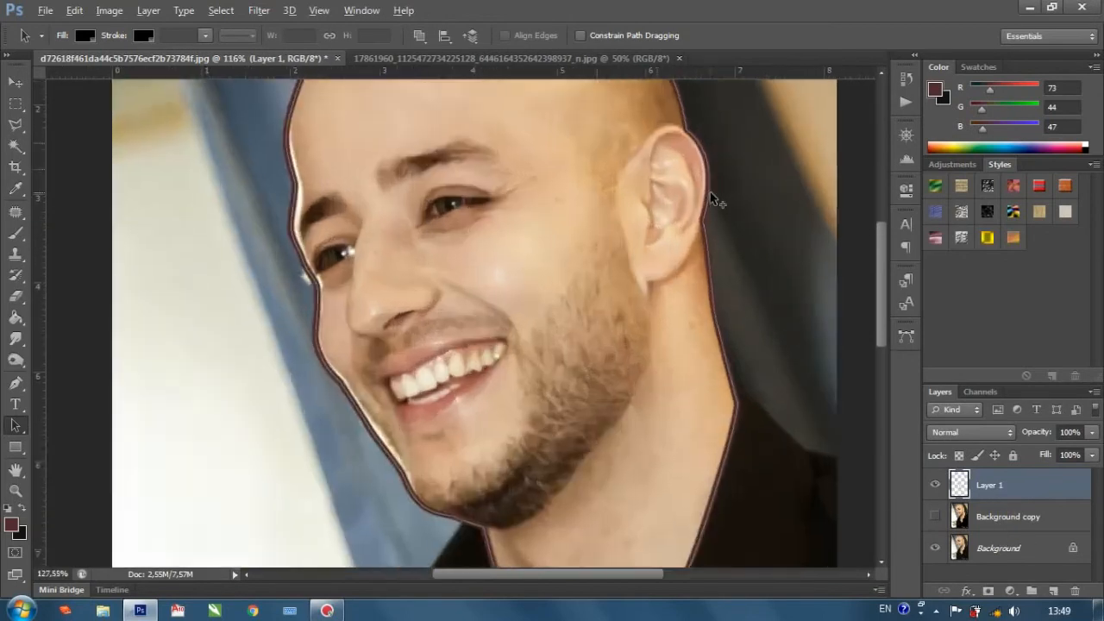
Above Background copy, draw a Pen tool shape from the front of the earlobe along its lower edge to the head outline.
{"action": "left_click", "coordinate": [986, 521]}
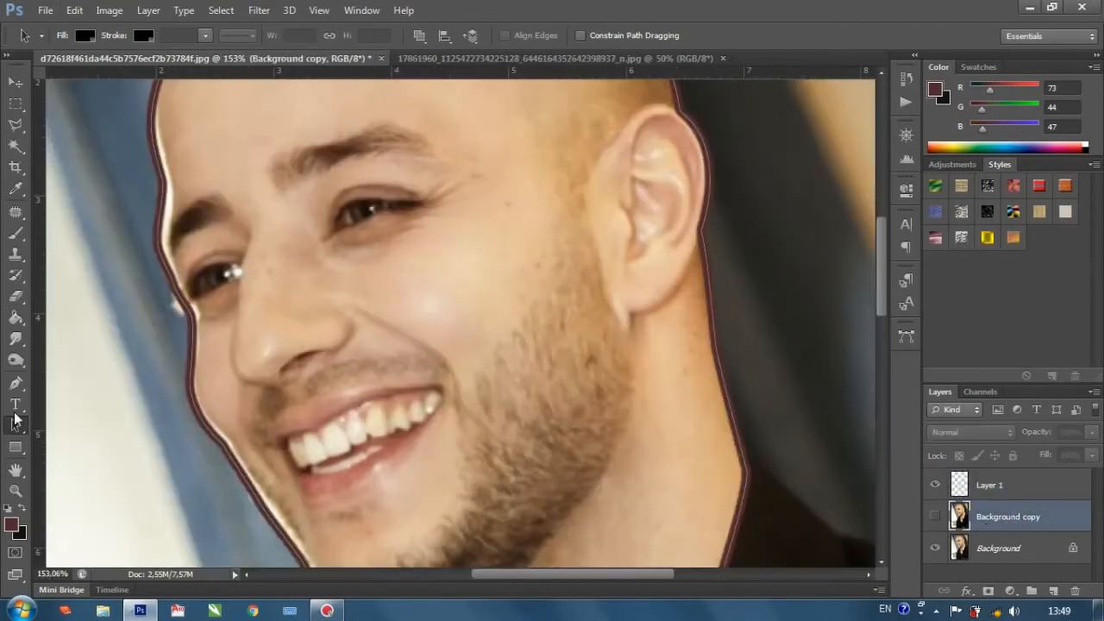
{"action": "left_click", "coordinate": [16, 383]}
{"action": "left_click", "coordinate": [83, 35]}
{"action": "left_click", "coordinate": [99, 54]}
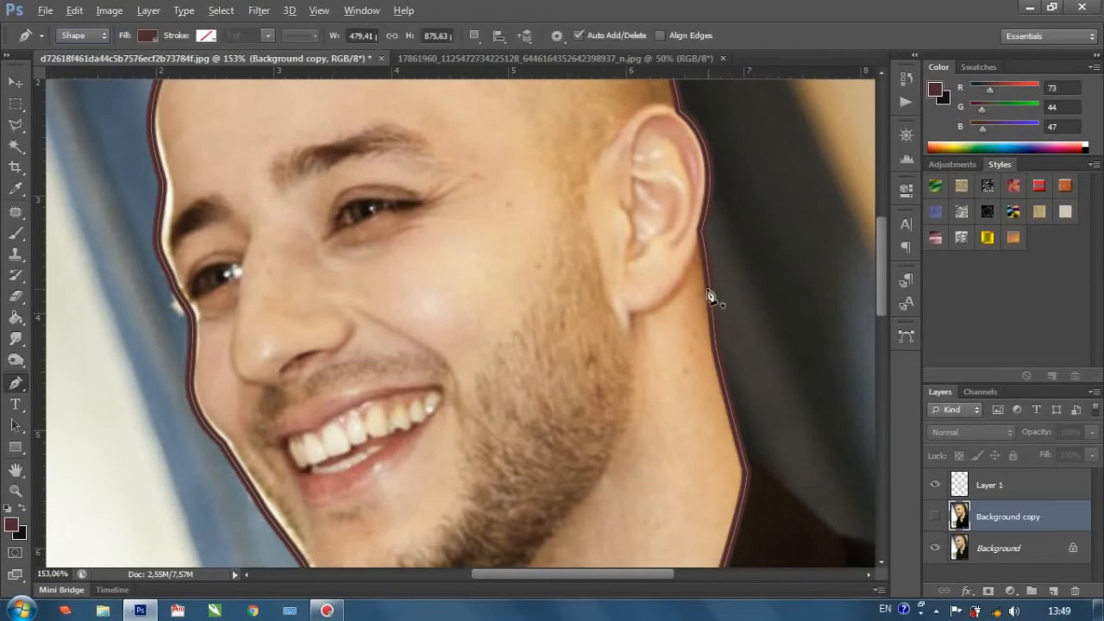
{"action": "left_click", "coordinate": [630, 335]}
{"action": "scroll", "coordinate": [634, 332], "scroll_direction": "up", "scroll_amount": 2}
{"action": "left_click_drag", "start_coordinate": [626, 314], "coordinate": [613, 302]}
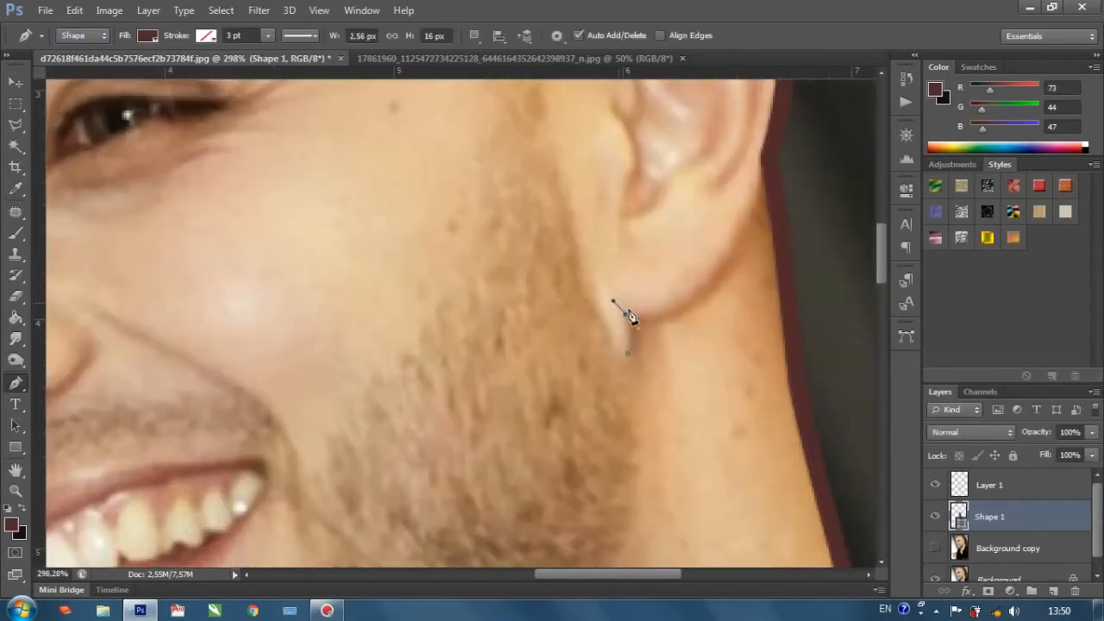
{"action": "left_click", "coordinate": [627, 315], "text": "alt"}
{"action": "scroll", "coordinate": [747, 223], "scroll_direction": "up", "scroll_amount": 1}
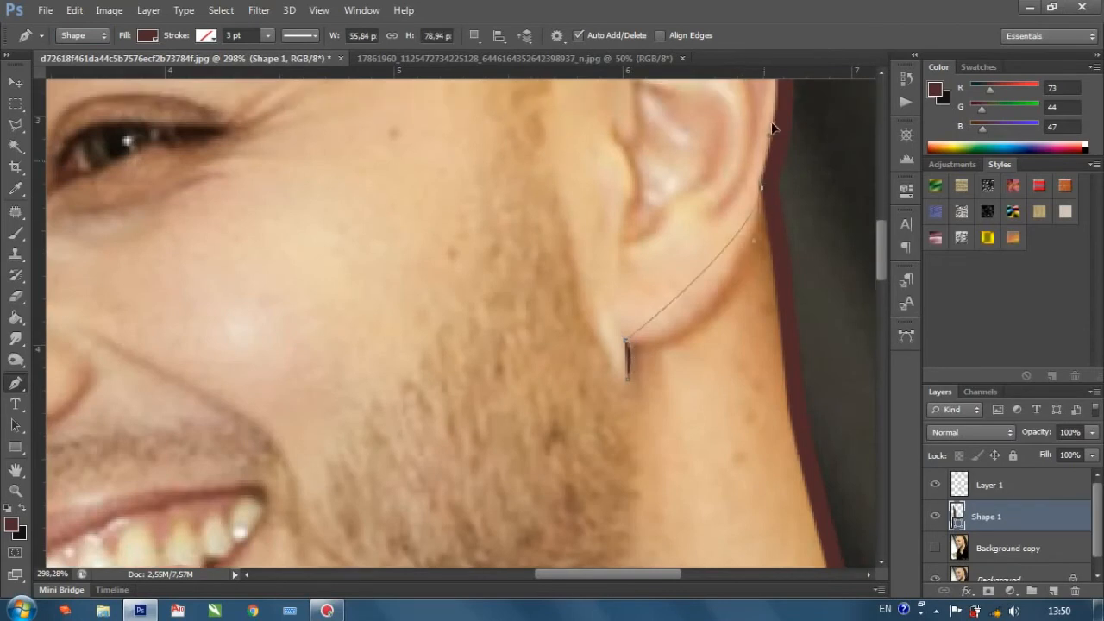
{"action": "scroll", "coordinate": [776, 121], "scroll_direction": "up", "scroll_amount": 5}
{"action": "left_click_drag", "start_coordinate": [762, 397], "coordinate": [799, 246]}
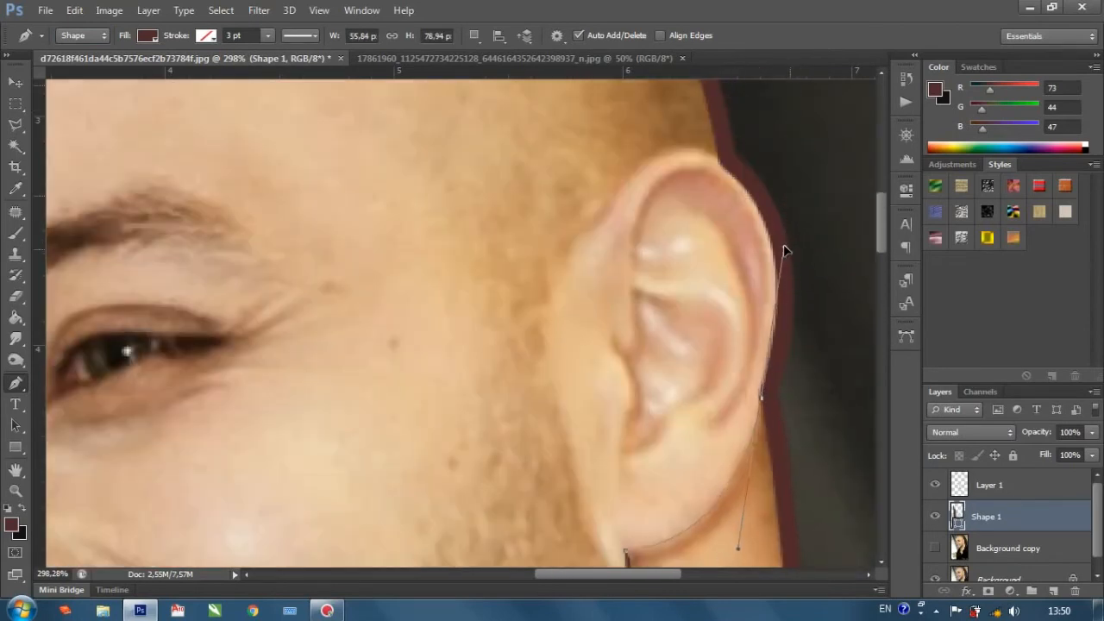
{"action": "left_click", "coordinate": [762, 396], "text": "alt"}
With the fill temporarily at 0%, close the earlobe shape into a thin crescent, and restore its fill to 100%.
{"action": "scroll", "coordinate": [764, 395], "scroll_direction": "down", "scroll_amount": 4}
{"action": "left_click", "coordinate": [1092, 456]}
{"action": "left_click_drag", "start_coordinate": [1094, 474], "coordinate": [1001, 472]}
{"action": "left_click", "coordinate": [644, 378]}
{"action": "left_click_drag", "start_coordinate": [647, 384], "coordinate": [527, 403]}
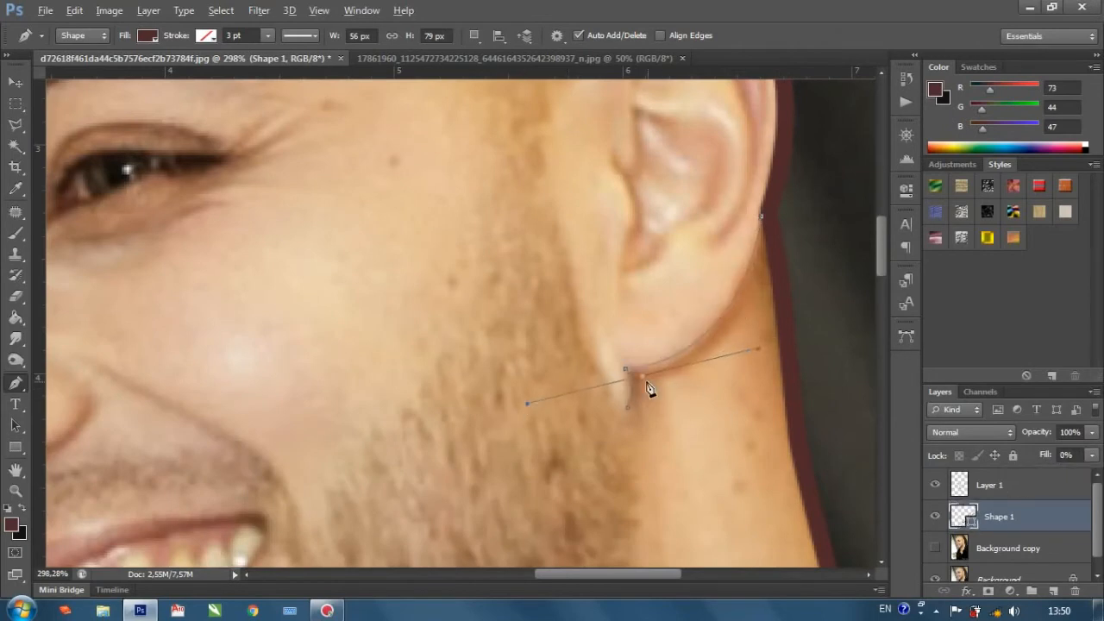
{"action": "scroll", "coordinate": [628, 411], "scroll_direction": "down", "scroll_amount": 5}
{"action": "left_click", "coordinate": [1092, 455]}
{"action": "left_click", "coordinate": [1094, 474]}
Start a new pen shape inside the ear, tracing from the ear canal around the front notch and up the front edge.
{"action": "scroll", "coordinate": [740, 449], "scroll_direction": "up", "scroll_amount": 3}
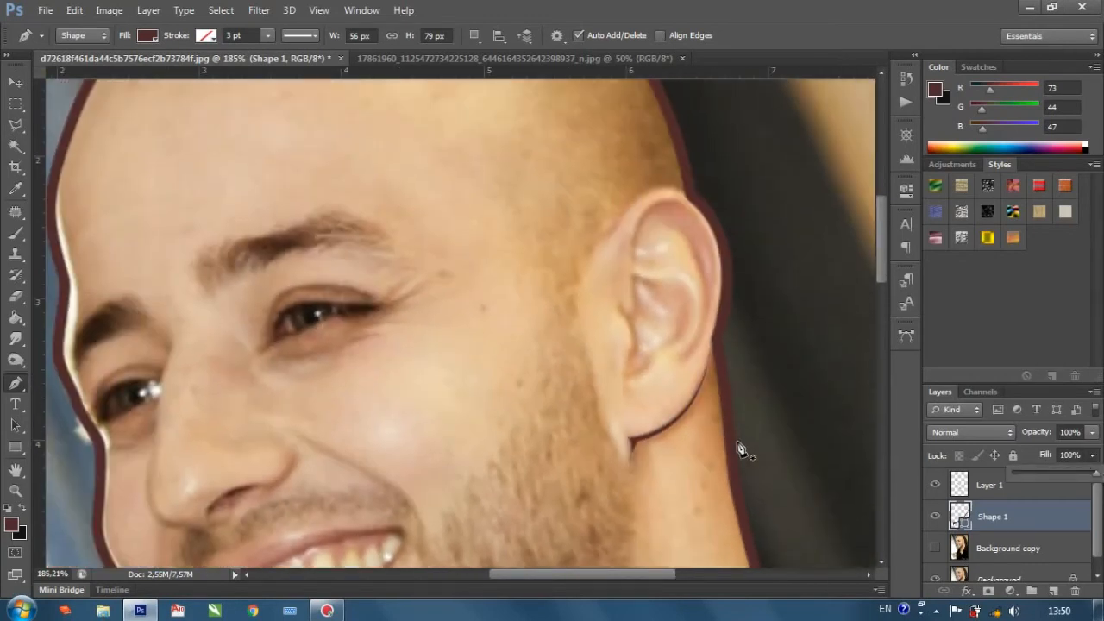
{"action": "scroll", "coordinate": [653, 375], "scroll_direction": "up", "scroll_amount": 2}
{"action": "scroll", "coordinate": [640, 402], "scroll_direction": "up", "scroll_amount": 3}
{"action": "left_click", "coordinate": [610, 428]}
{"action": "left_click_drag", "start_coordinate": [601, 343], "coordinate": [642, 316]}
{"action": "left_click", "coordinate": [602, 341]}
{"action": "left_click", "coordinate": [618, 266]}
{"action": "left_click", "coordinate": [621, 222]}
{"action": "left_click", "coordinate": [625, 182]}
Carry the inner-ear shape over the top of the ear and down the outer rim to just above the lobe.
{"action": "scroll", "coordinate": [632, 187], "scroll_direction": "up", "scroll_amount": 3}
{"action": "left_click_drag", "start_coordinate": [756, 256], "coordinate": [835, 362]}
{"action": "key", "text": "ctrl+z"}
{"action": "mouse_move", "coordinate": [705, 216]}
{"action": "left_mouse_down"}
{"action": "mouse_move", "coordinate": [779, 225]}
{"action": "mouse_move", "coordinate": [717, 217]}
{"action": "left_mouse_up"}
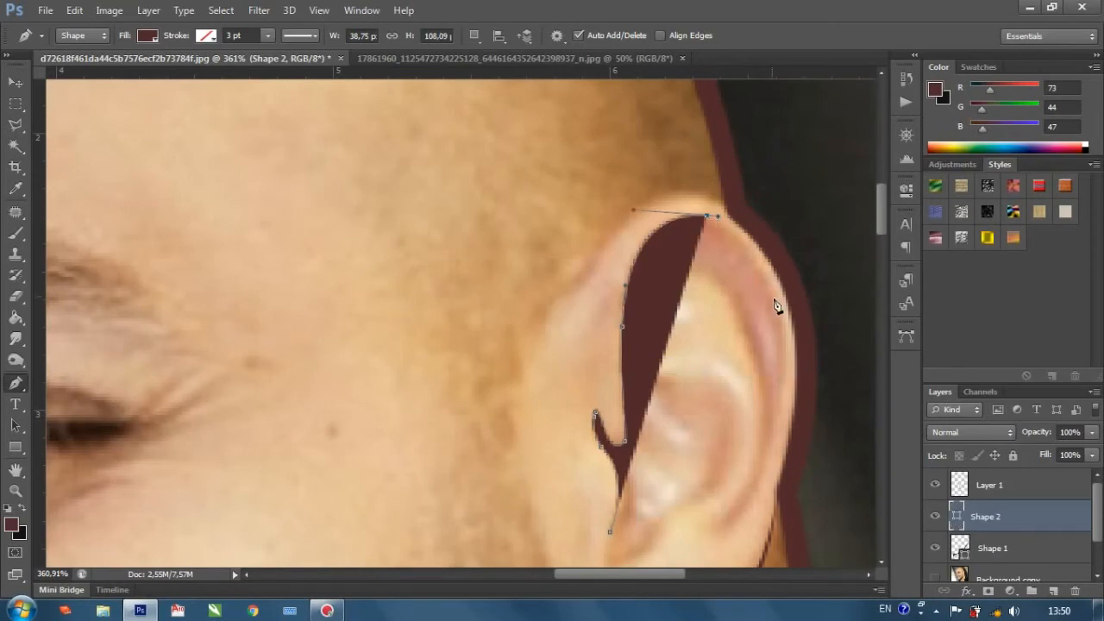
{"action": "left_click_drag", "start_coordinate": [786, 333], "coordinate": [789, 405]}
{"action": "scroll", "coordinate": [784, 399], "scroll_direction": "down", "scroll_amount": 1}
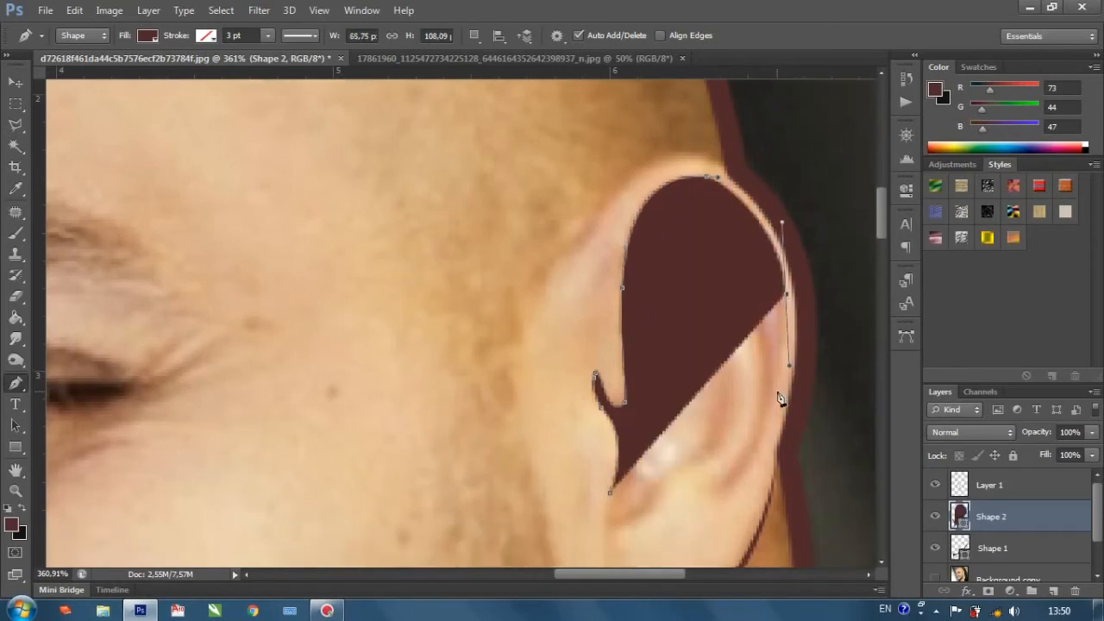
{"action": "mouse_move", "coordinate": [722, 491]}
{"action": "left_mouse_down"}
{"action": "mouse_move", "coordinate": [681, 511]}
{"action": "mouse_move", "coordinate": [715, 491]}
{"action": "left_mouse_up"}
Set the inner-ear shape's fill to 0% and trace the inner fold beside the outer rim upward and back down.
{"action": "left_click", "coordinate": [1093, 455]}
{"action": "left_click_drag", "start_coordinate": [1078, 474], "coordinate": [889, 480]}
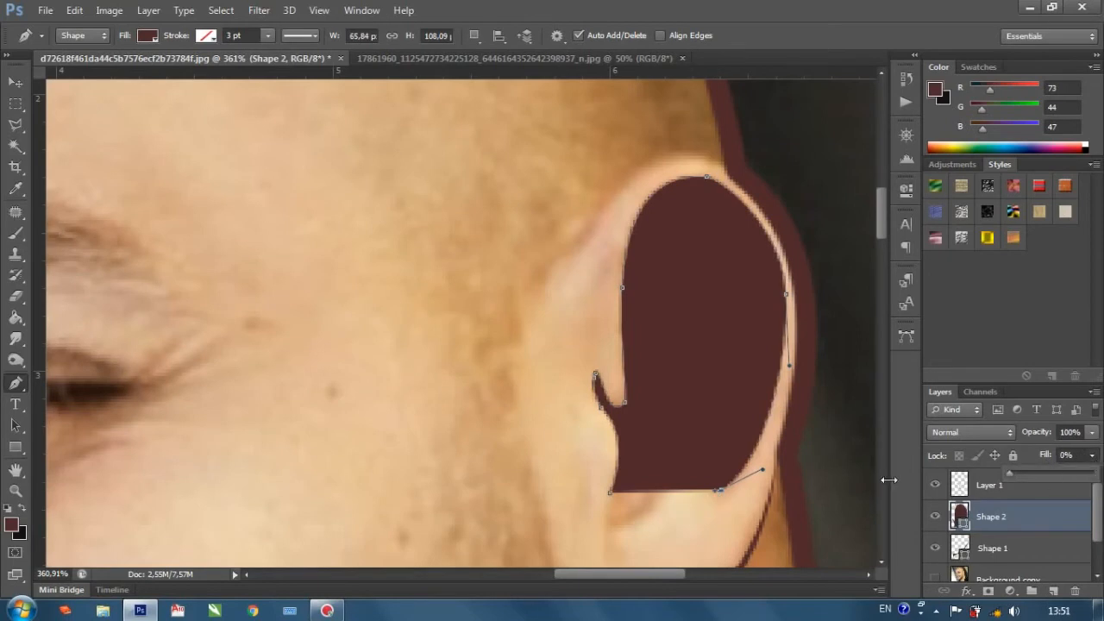
{"action": "left_click", "coordinate": [758, 413]}
{"action": "left_click_drag", "start_coordinate": [756, 408], "coordinate": [757, 367]}
{"action": "left_click_drag", "start_coordinate": [696, 233], "coordinate": [662, 229]}
{"action": "left_click", "coordinate": [696, 233], "text": "alt"}
{"action": "mouse_move", "coordinate": [750, 286]}
{"action": "left_mouse_down"}
{"action": "mouse_move", "coordinate": [765, 325]}
{"action": "mouse_move", "coordinate": [757, 300]}
{"action": "left_mouse_up"}
{"action": "left_click_drag", "start_coordinate": [759, 418], "coordinate": [760, 421]}
Trace the inside of the ear rim up over the top and down to the upper front of the ear.
{"action": "left_click_drag", "start_coordinate": [777, 282], "coordinate": [762, 228]}
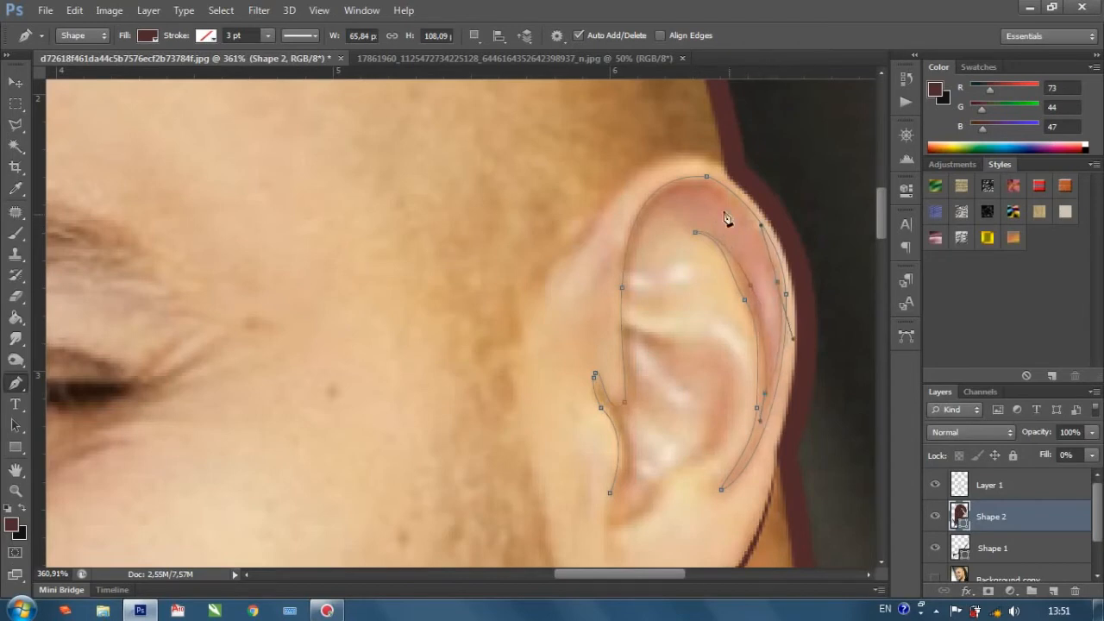
{"action": "left_click_drag", "start_coordinate": [621, 224], "coordinate": [613, 227]}
{"action": "left_click", "coordinate": [674, 197]}
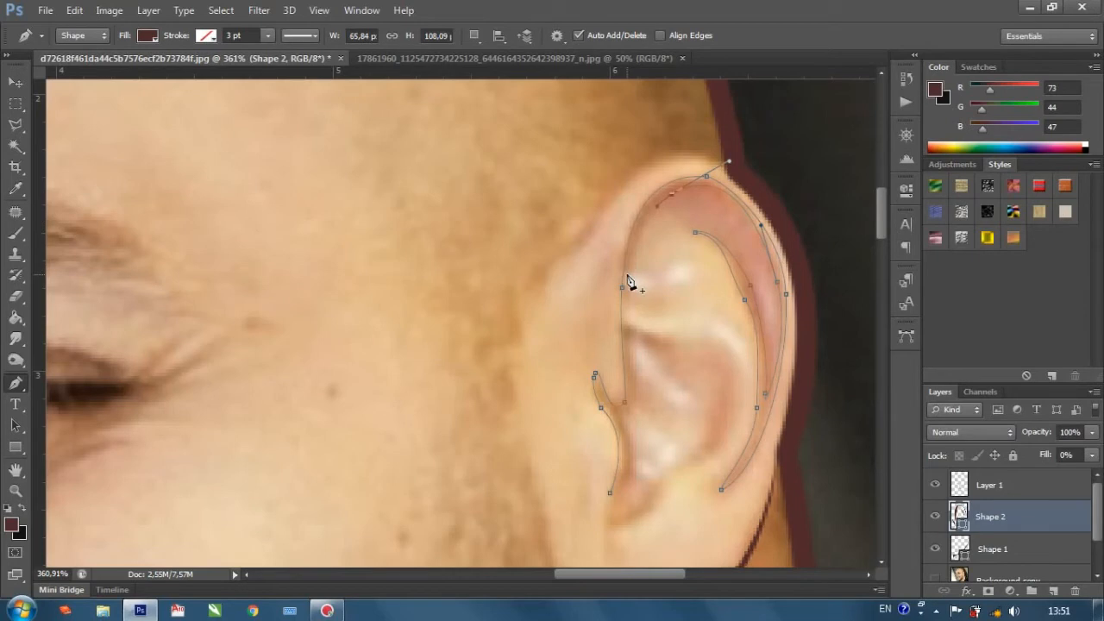
{"action": "left_click_drag", "start_coordinate": [629, 272], "coordinate": [627, 321]}
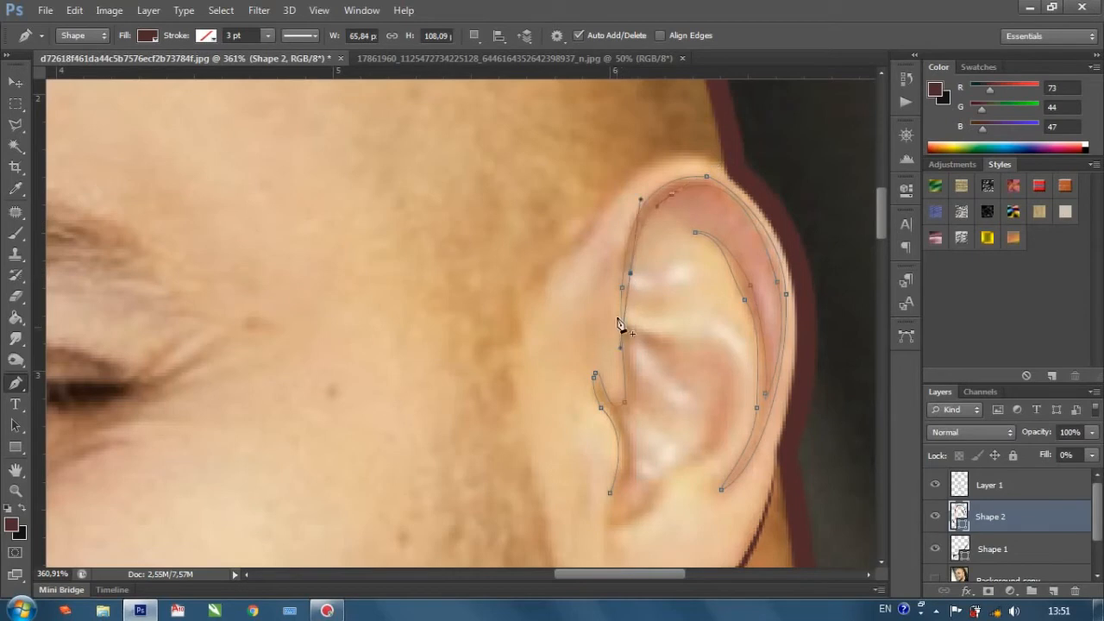
{"action": "left_click", "coordinate": [631, 273], "text": "alt"}
Trace the curved fold crossing the upper ear from the front edge to the inner ridge and back again.
{"action": "left_click_drag", "start_coordinate": [633, 294], "coordinate": [743, 301]}
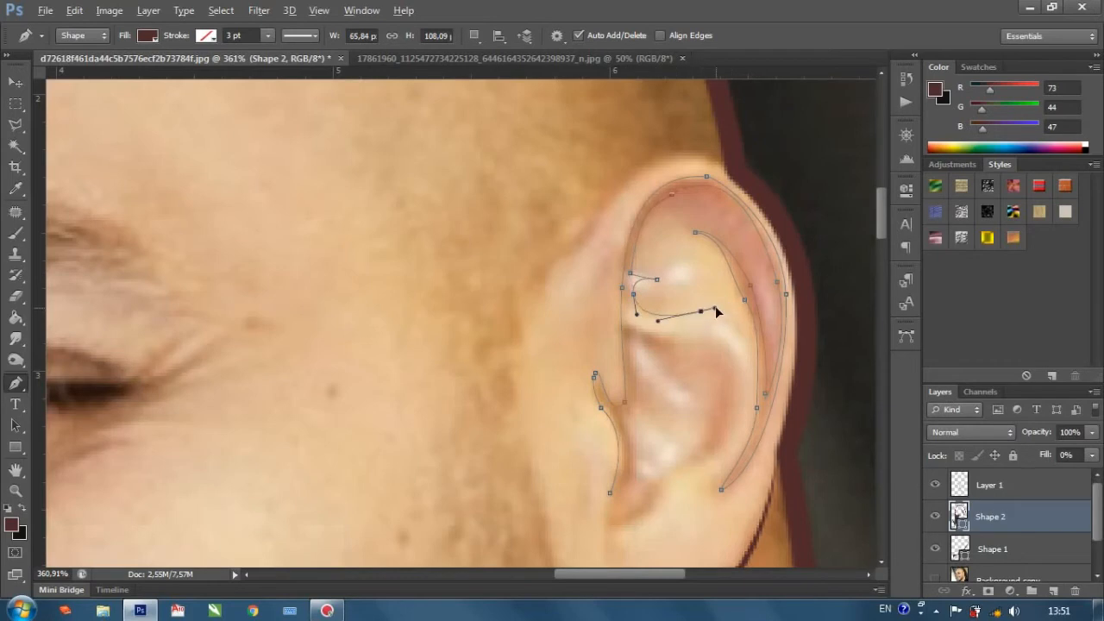
{"action": "left_click_drag", "start_coordinate": [745, 339], "coordinate": [750, 353]}
{"action": "left_click", "coordinate": [745, 341], "text": "alt"}
{"action": "scroll", "coordinate": [677, 320], "scroll_direction": "up", "scroll_amount": 4}
{"action": "left_click_drag", "start_coordinate": [707, 316], "coordinate": [674, 325]}
{"action": "left_click_drag", "start_coordinate": [612, 299], "coordinate": [605, 270]}
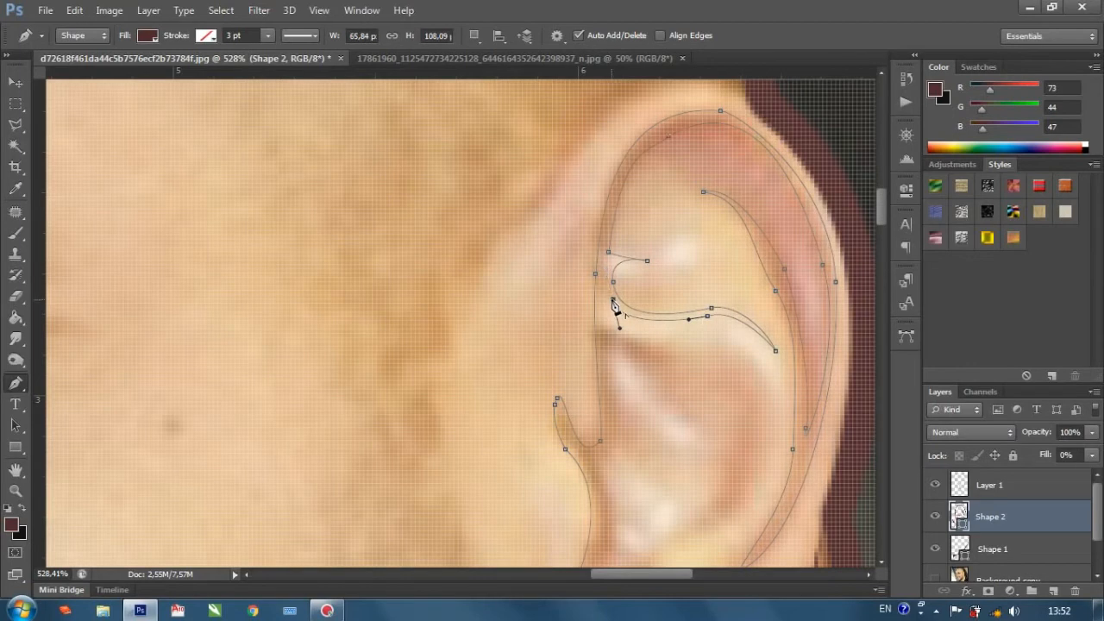
Trace the small pointed folds below the crossing fold and close the inner-ear shape near the ear canal.
{"action": "scroll", "coordinate": [607, 297], "scroll_direction": "down", "scroll_amount": 4}
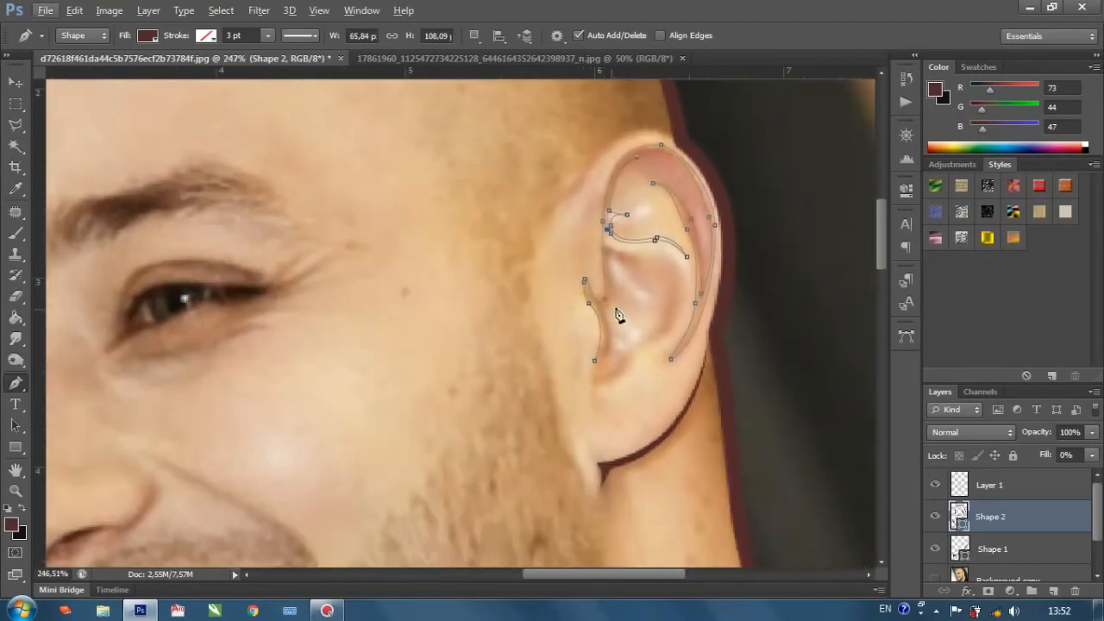
{"action": "scroll", "coordinate": [608, 250], "scroll_direction": "up", "scroll_amount": 3}
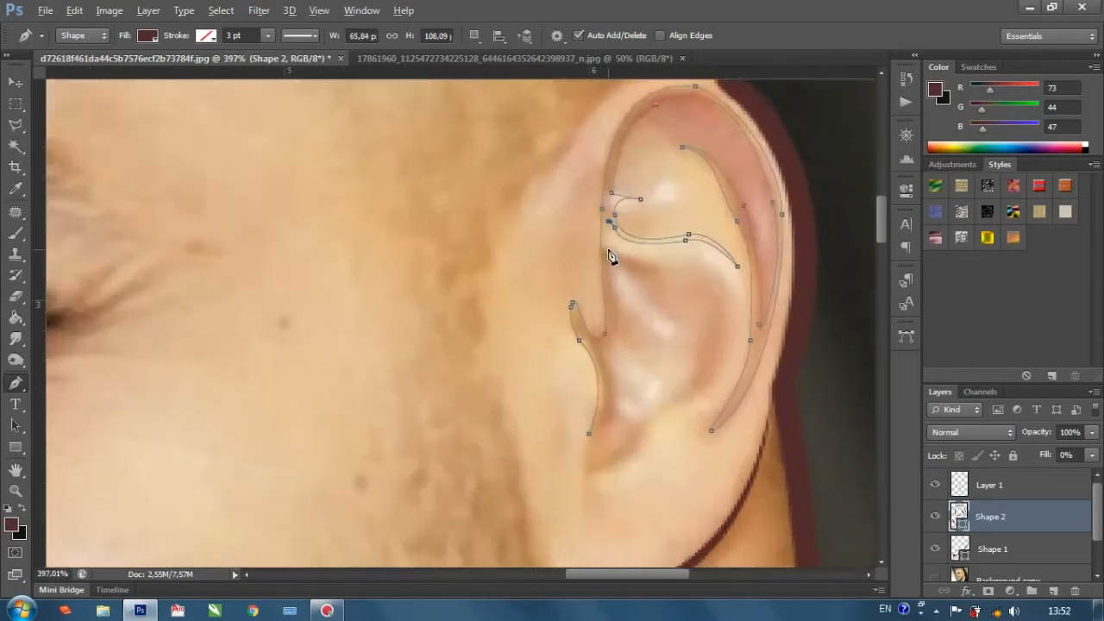
{"action": "scroll", "coordinate": [656, 276], "scroll_direction": "down", "scroll_amount": 2}
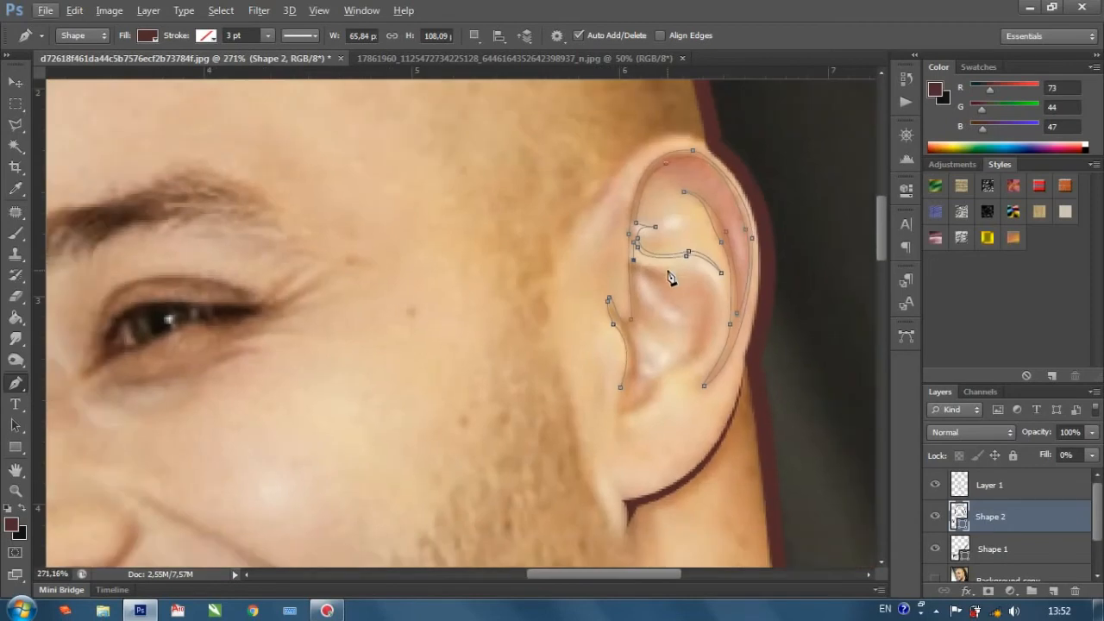
{"action": "left_click_drag", "start_coordinate": [670, 275], "coordinate": [629, 274]}
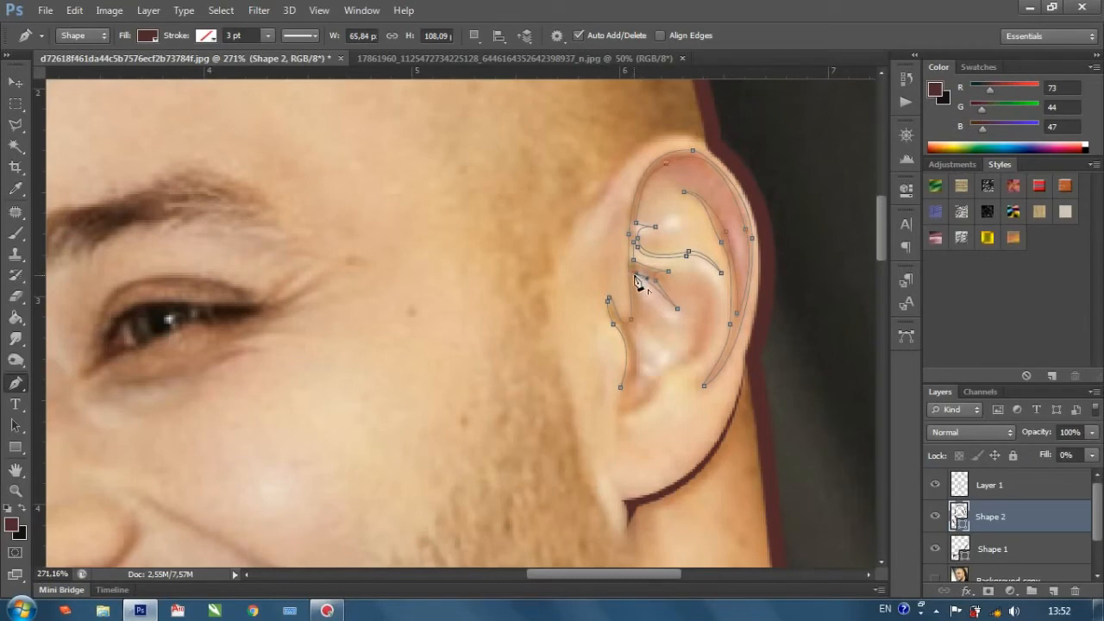
{"action": "scroll", "coordinate": [639, 307], "scroll_direction": "down", "scroll_amount": 1}
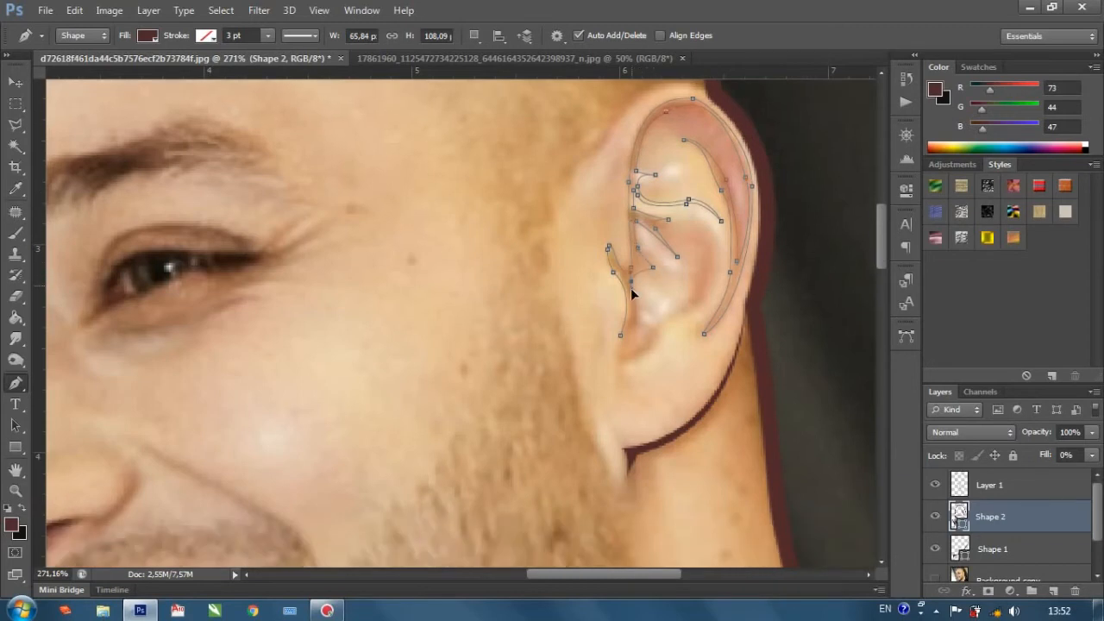
{"action": "key", "text": "Escape"}
Set the inner-ear shape's fill back to 100%.
{"action": "scroll", "coordinate": [596, 345], "scroll_direction": "down", "scroll_amount": 3}
{"action": "left_click", "coordinate": [1093, 456]}
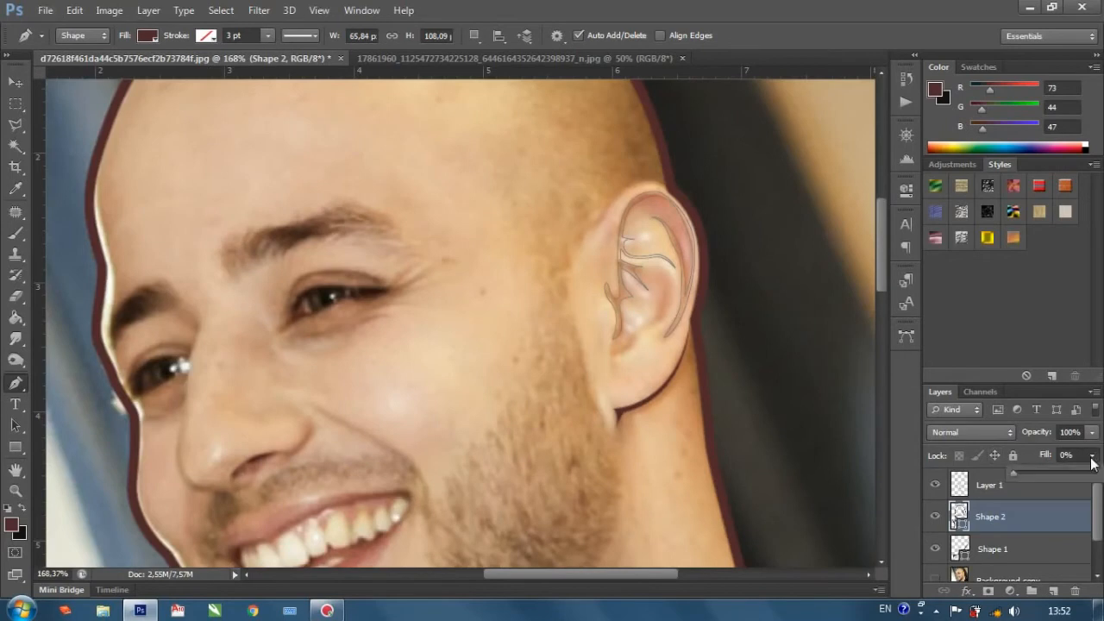
{"action": "left_click", "coordinate": [1095, 474]}
{"action": "scroll", "coordinate": [709, 303], "scroll_direction": "down", "scroll_amount": 1}
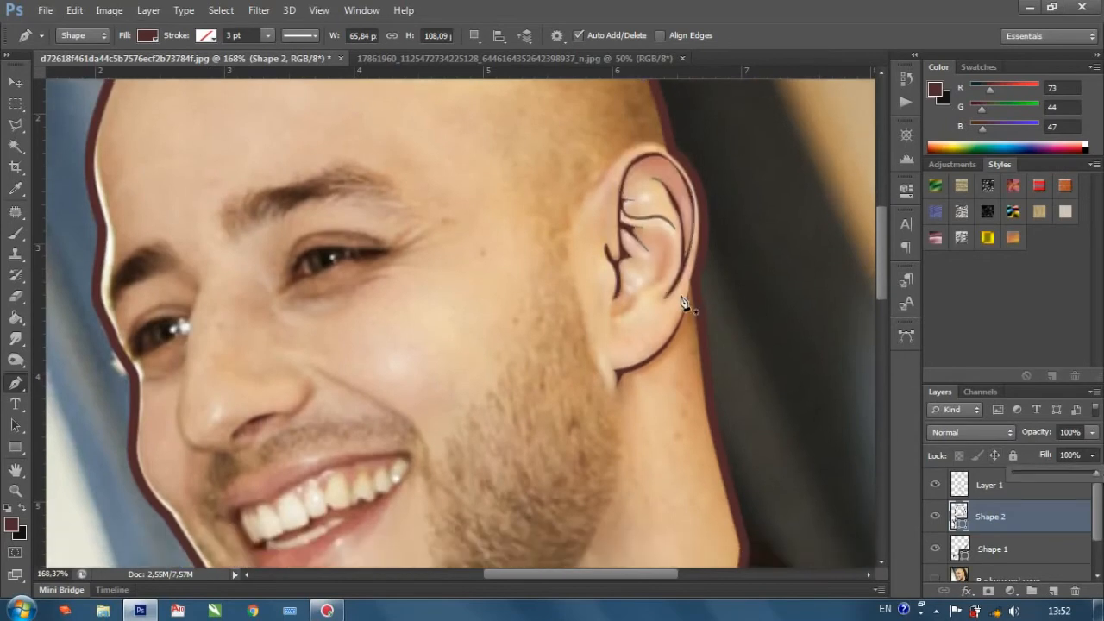
Draw a thin closed pen shape along the lower ear bowl, from below the ear canal up its rear edge and back.
{"action": "scroll", "coordinate": [638, 298], "scroll_direction": "up", "scroll_amount": 4}
{"action": "left_click", "coordinate": [581, 341]}
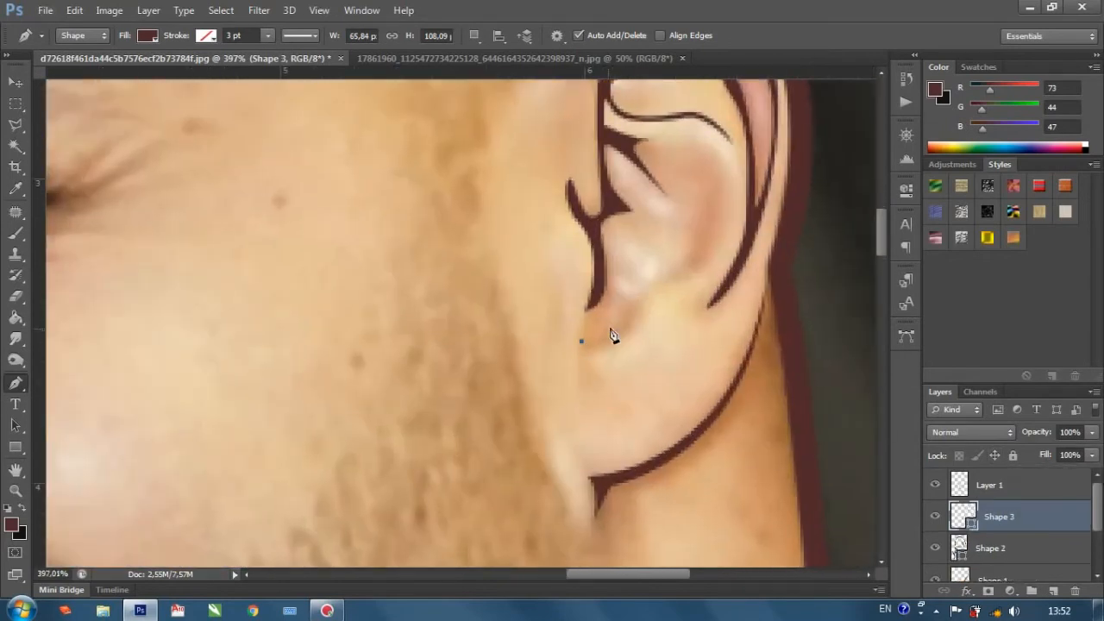
{"action": "left_click_drag", "start_coordinate": [614, 340], "coordinate": [718, 174]}
{"action": "left_click", "coordinate": [714, 165]}
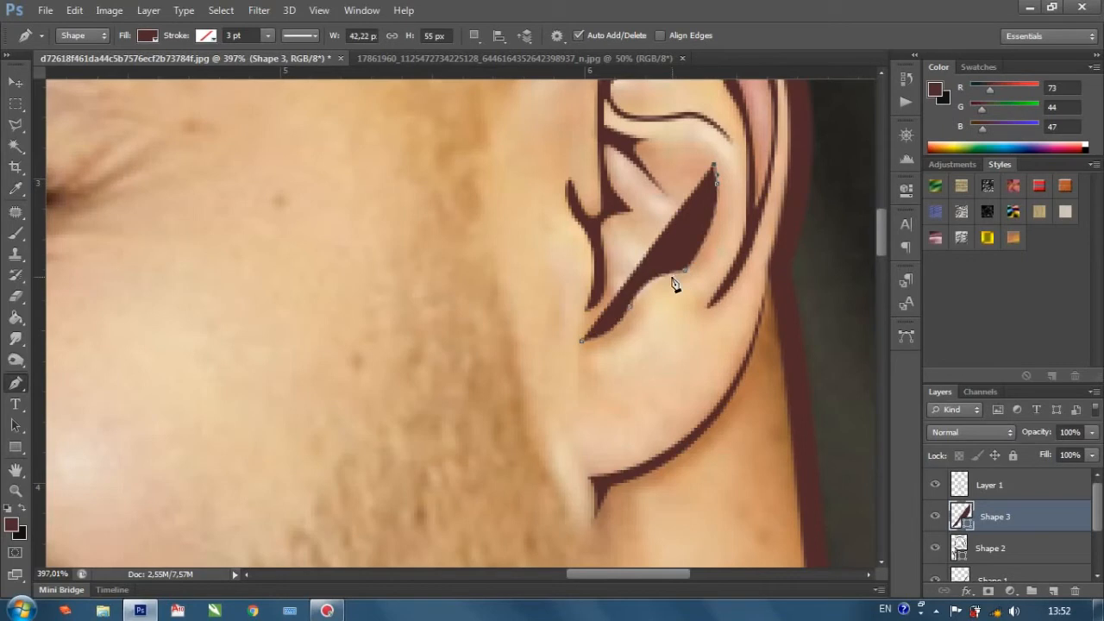
{"action": "left_click_drag", "start_coordinate": [683, 276], "coordinate": [562, 334]}
{"action": "scroll", "coordinate": [563, 334], "scroll_direction": "down", "scroll_amount": 6}
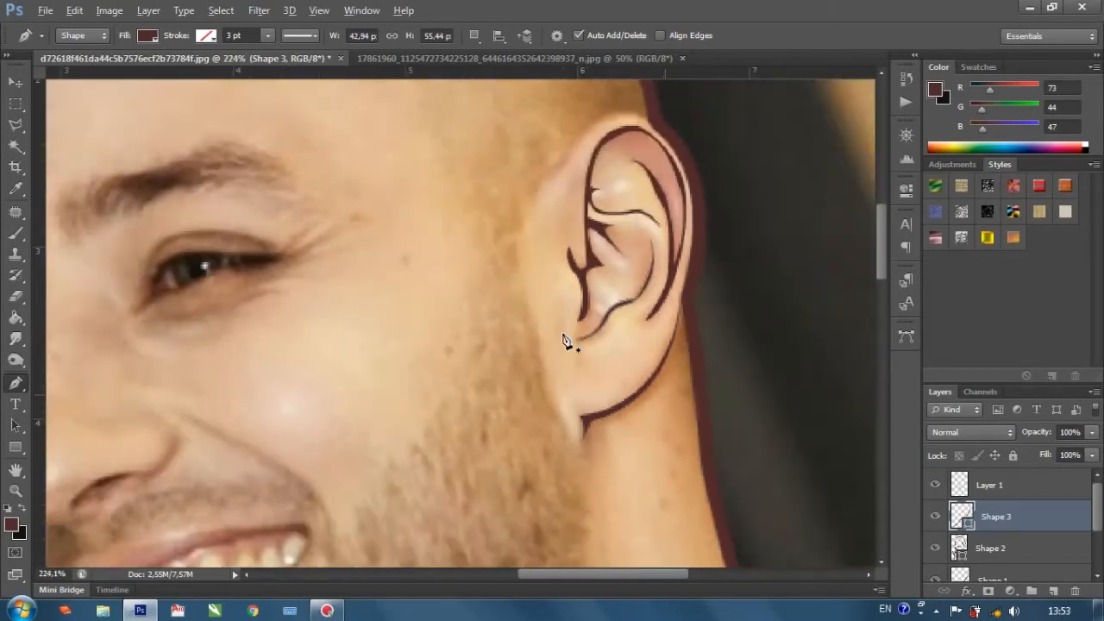
Draw a tapered pen shape along the near cheek's smile line, from beside the nose down past the mouth corner.
{"action": "scroll", "coordinate": [567, 341], "scroll_direction": "down", "scroll_amount": 3}
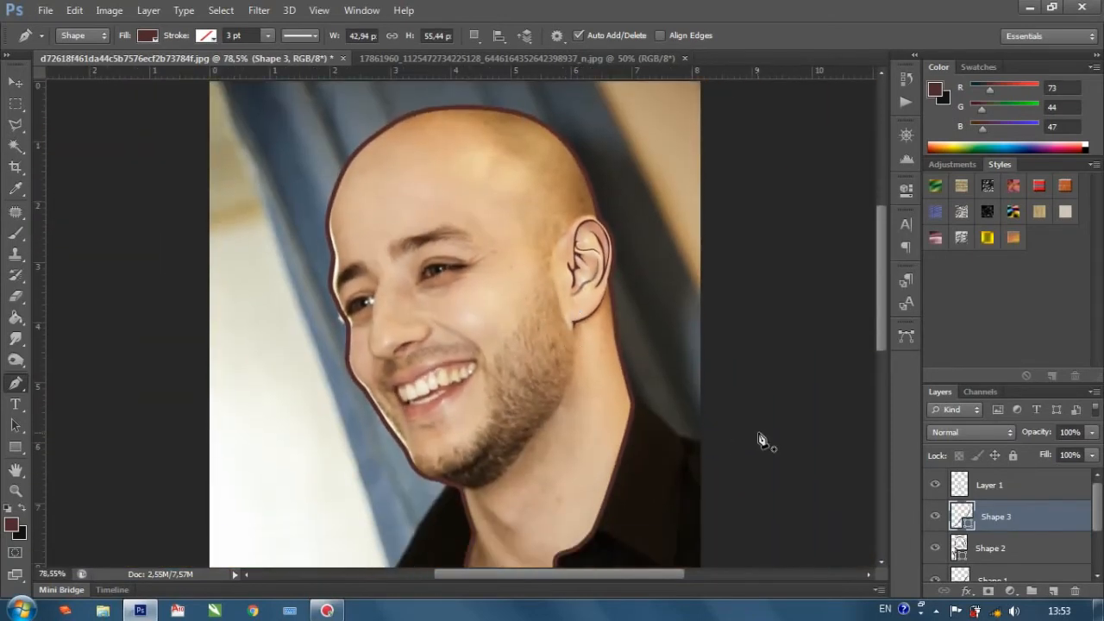
{"action": "scroll", "coordinate": [414, 328], "scroll_direction": "up", "scroll_amount": 4}
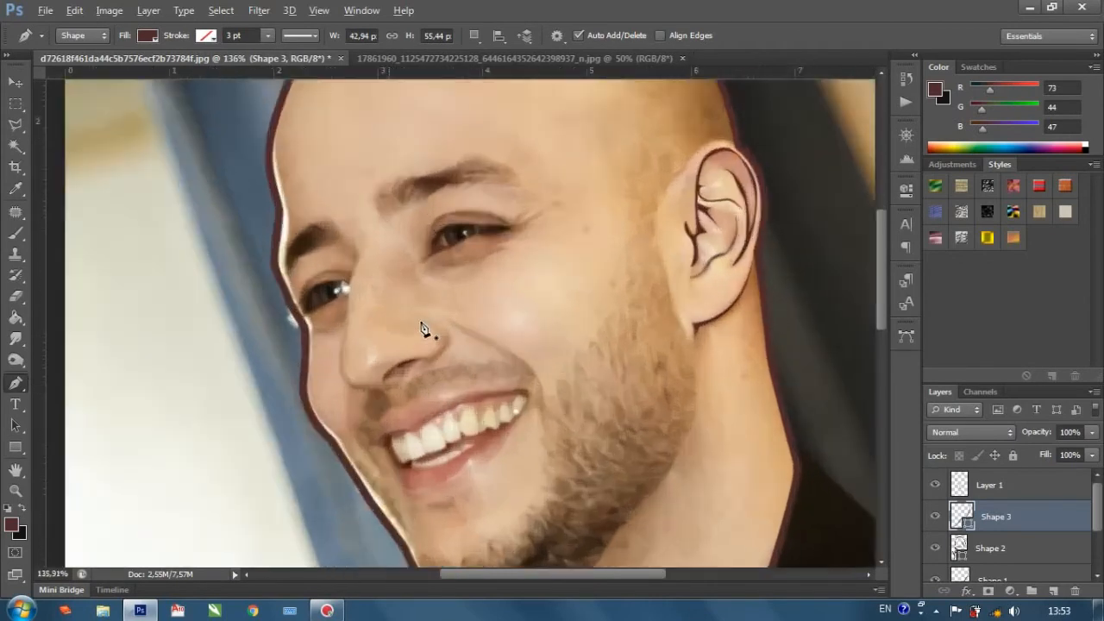
{"action": "left_click", "coordinate": [451, 312]}
{"action": "left_click_drag", "start_coordinate": [592, 402], "coordinate": [600, 414]}
{"action": "left_click_drag", "start_coordinate": [613, 490], "coordinate": [627, 512]}
{"action": "left_click_drag", "start_coordinate": [615, 388], "coordinate": [616, 389]}
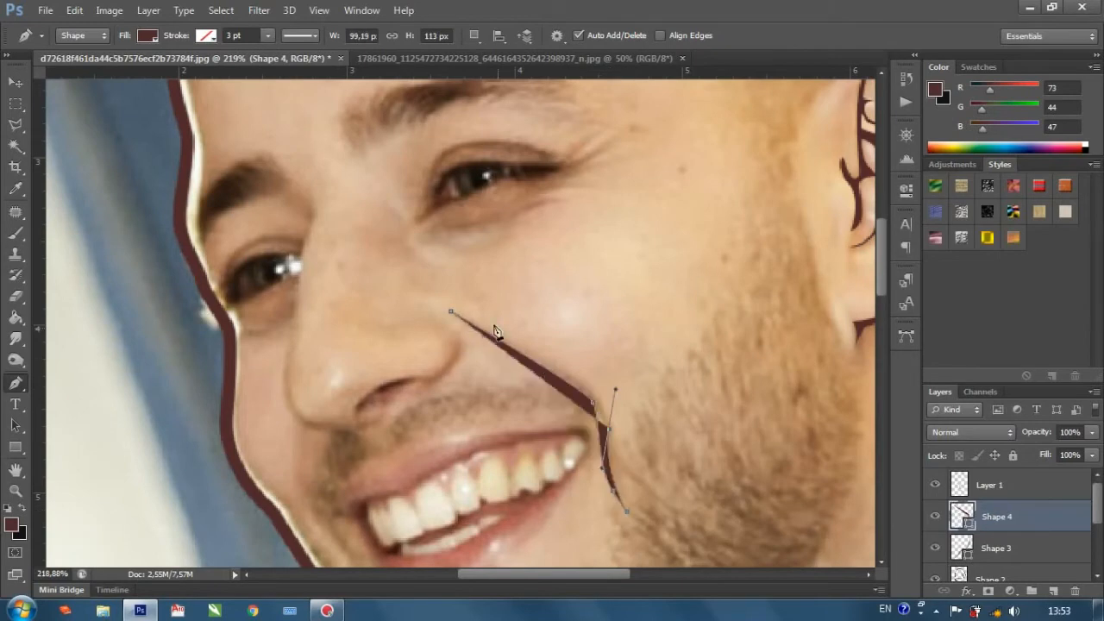
{"action": "left_click_drag", "start_coordinate": [428, 303], "coordinate": [399, 284]}
{"action": "key", "text": "Return"}
Draw a closed pen shape along the far cheek's smile line, between the nose tip's underside and the far mouth corner.
{"action": "scroll", "coordinate": [484, 346], "scroll_direction": "down", "scroll_amount": 2}
{"action": "scroll", "coordinate": [470, 352], "scroll_direction": "down", "scroll_amount": 3}
{"action": "scroll", "coordinate": [388, 399], "scroll_direction": "down", "scroll_amount": 5}
{"action": "scroll", "coordinate": [366, 375], "scroll_direction": "down", "scroll_amount": 2}
{"action": "scroll", "coordinate": [314, 290], "scroll_direction": "up", "scroll_amount": 4}
{"action": "scroll", "coordinate": [331, 337], "scroll_direction": "down", "scroll_amount": 2}
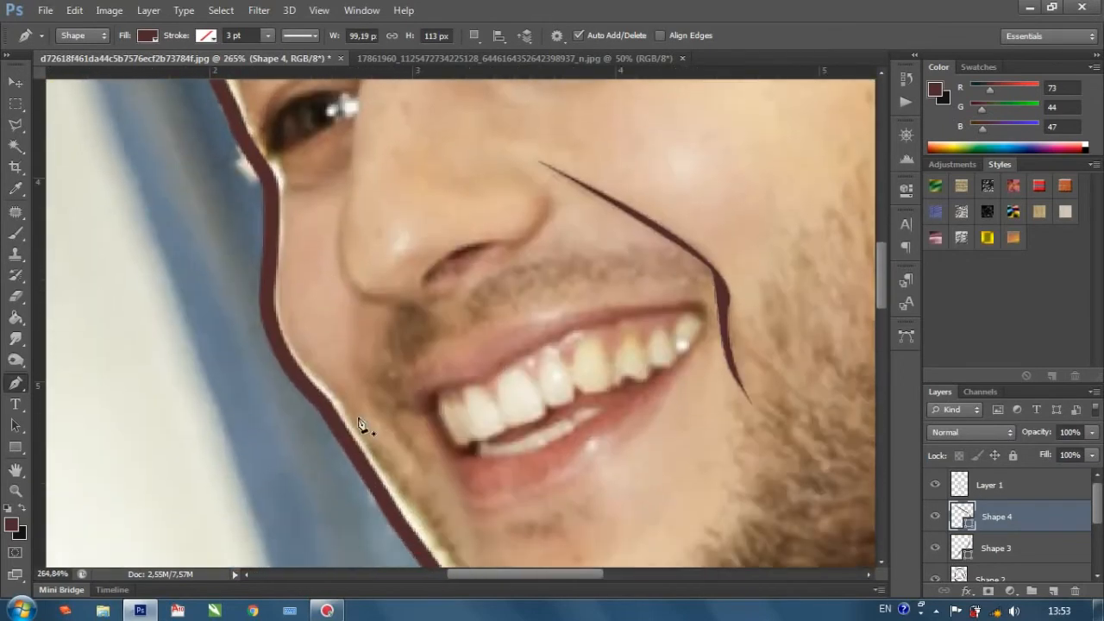
{"action": "left_click", "coordinate": [427, 453]}
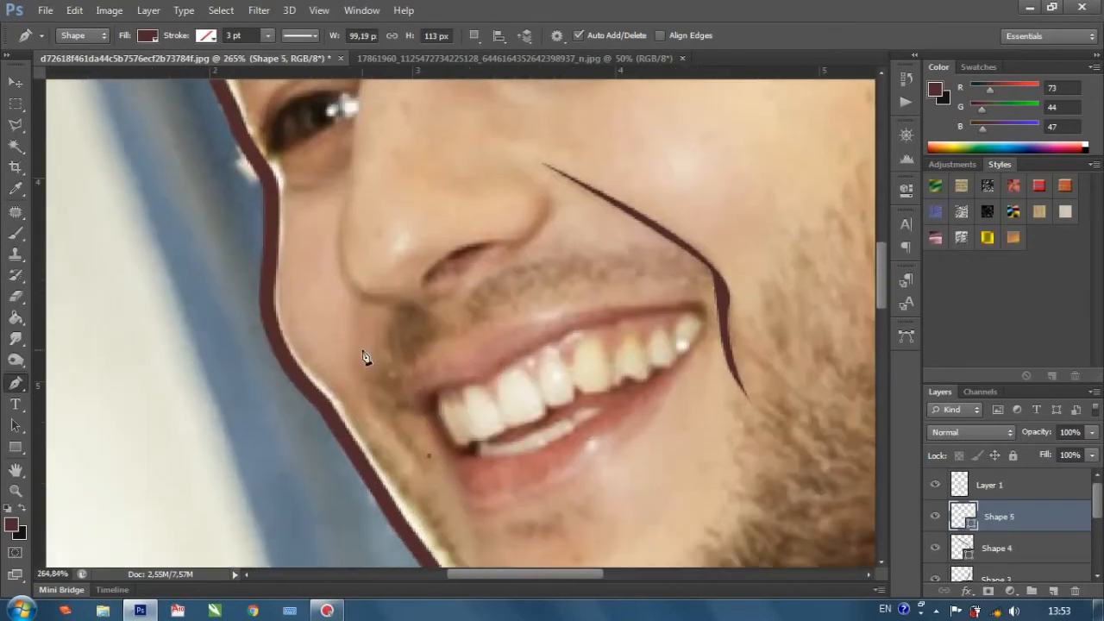
{"action": "left_click", "coordinate": [362, 351]}
{"action": "left_click", "coordinate": [360, 299]}
{"action": "left_click", "coordinate": [357, 296]}
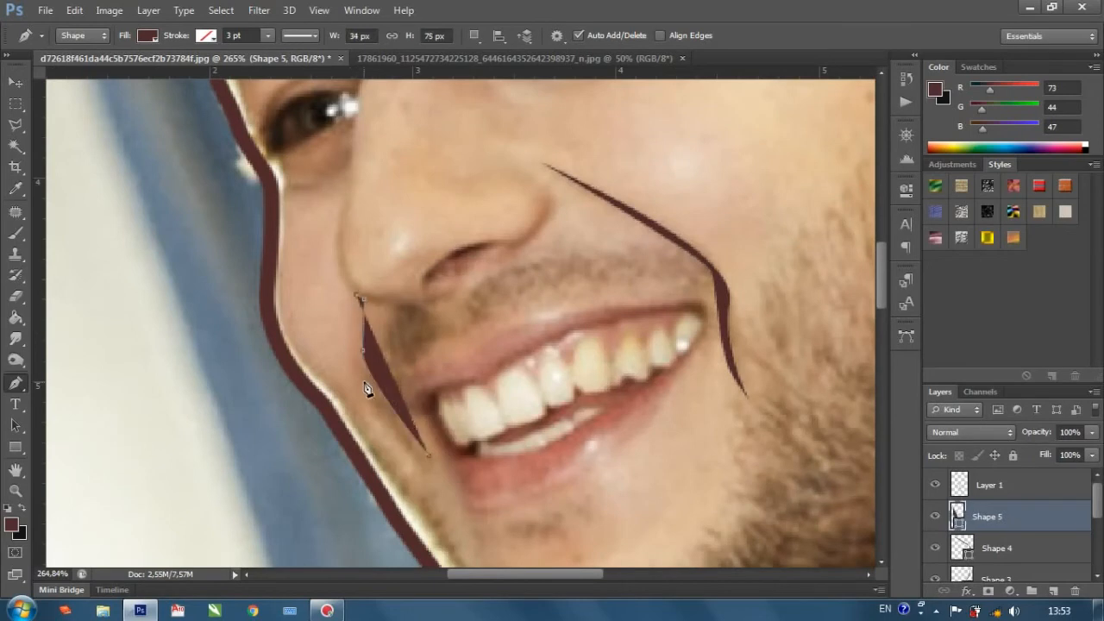
{"action": "left_click", "coordinate": [429, 456]}
Start a pen shape along the nostril's upper edge and undo the trial points placed on the nose wing.
{"action": "scroll", "coordinate": [432, 459], "scroll_direction": "down", "scroll_amount": 6}
{"action": "scroll", "coordinate": [408, 317], "scroll_direction": "up", "scroll_amount": 5}
{"action": "scroll", "coordinate": [431, 354], "scroll_direction": "up", "scroll_amount": 2}
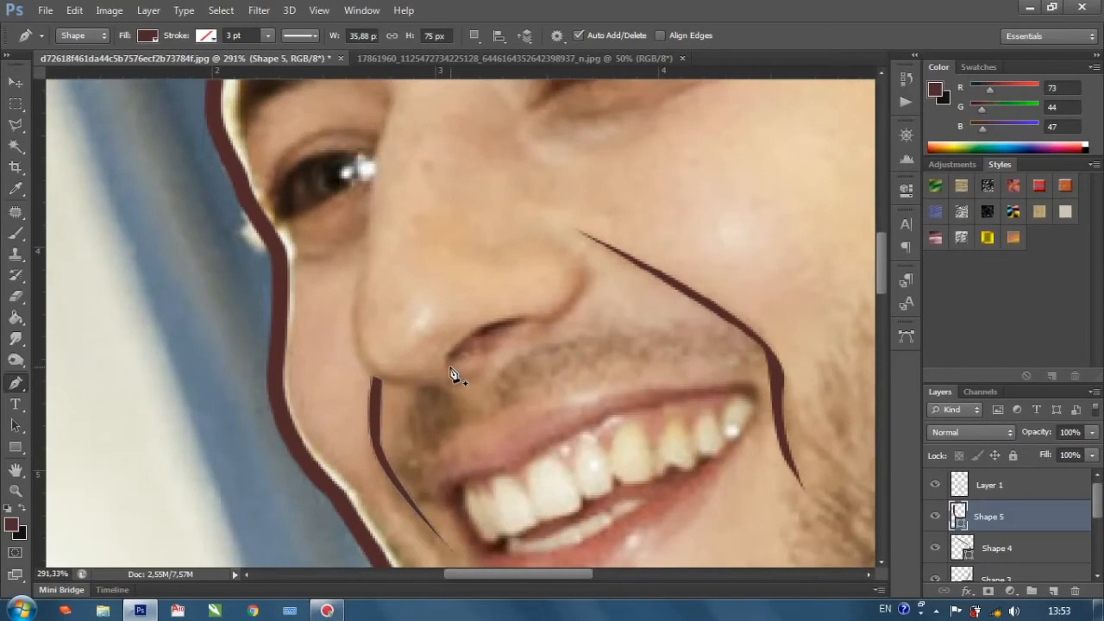
{"action": "left_click", "coordinate": [447, 367]}
{"action": "left_click_drag", "start_coordinate": [526, 318], "coordinate": [608, 311]}
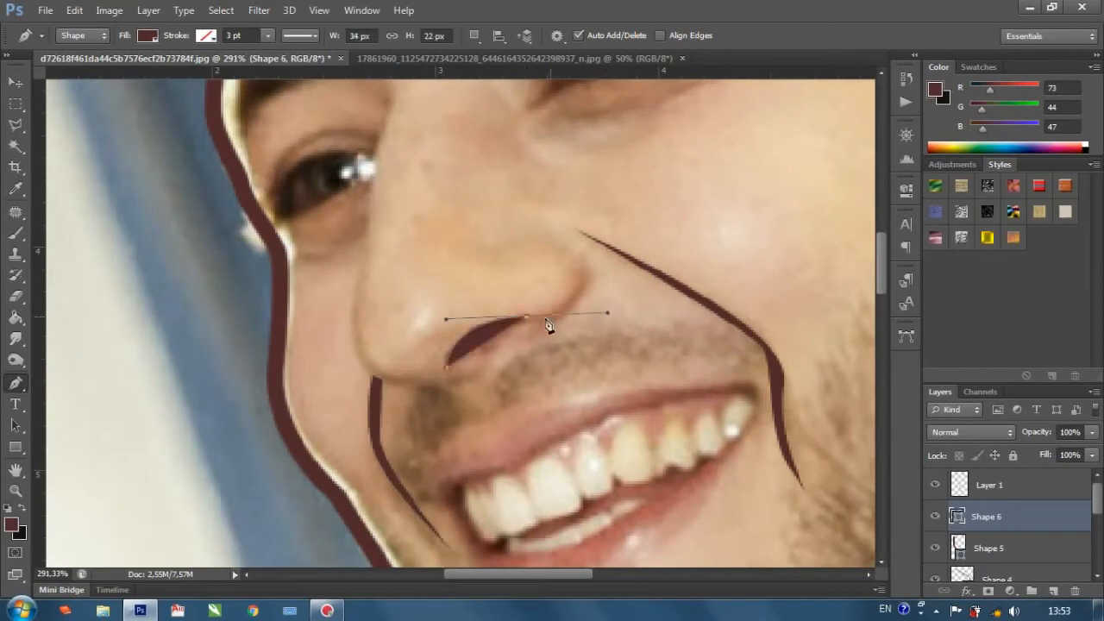
{"action": "left_click", "coordinate": [576, 283]}
{"action": "key", "text": "ctrl+z"}
{"action": "left_click_drag", "start_coordinate": [577, 283], "coordinate": [578, 270]}
{"action": "key", "text": "ctrl+z"}
{"action": "left_click", "coordinate": [527, 319], "text": "alt"}
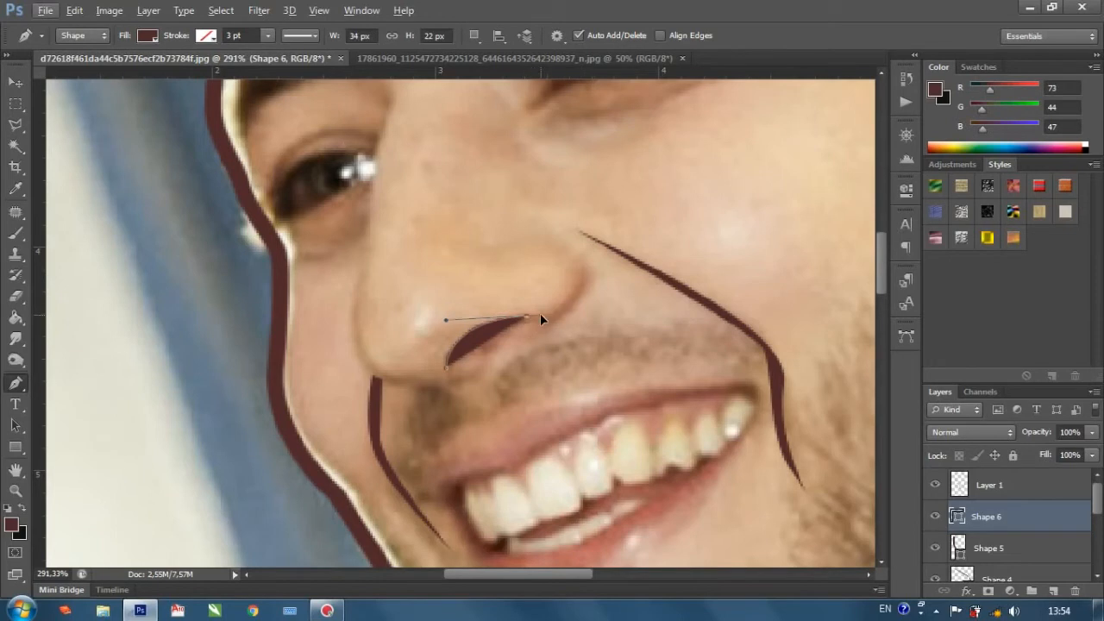
Try to extend the nostril shape around the nose wing and back, and set its fill to 0%.
{"action": "left_click", "coordinate": [578, 287]}
{"action": "left_click_drag", "start_coordinate": [578, 247], "coordinate": [577, 242]}
{"action": "left_click", "coordinate": [577, 279], "text": "alt"}
{"action": "left_click", "coordinate": [581, 262]}
{"action": "left_click_drag", "start_coordinate": [541, 322], "coordinate": [491, 333]}
{"action": "left_click", "coordinate": [540, 322], "text": "alt"}
{"action": "left_click", "coordinate": [1092, 454]}
{"action": "left_click_drag", "start_coordinate": [1091, 473], "coordinate": [1009, 474]}
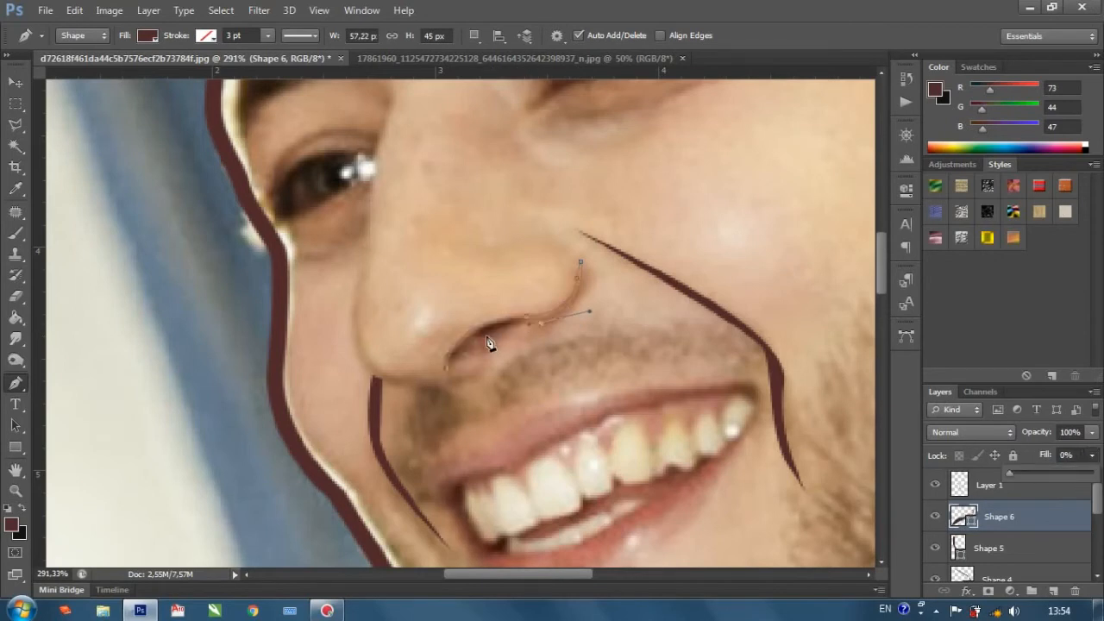
Close the first nostril shape along the nostril's inner edge and hide its layer.
{"action": "scroll", "coordinate": [490, 340], "scroll_direction": "down", "scroll_amount": 5}
{"action": "scroll", "coordinate": [517, 363], "scroll_direction": "up", "scroll_amount": 4}
{"action": "left_click_drag", "start_coordinate": [496, 347], "coordinate": [492, 348]}
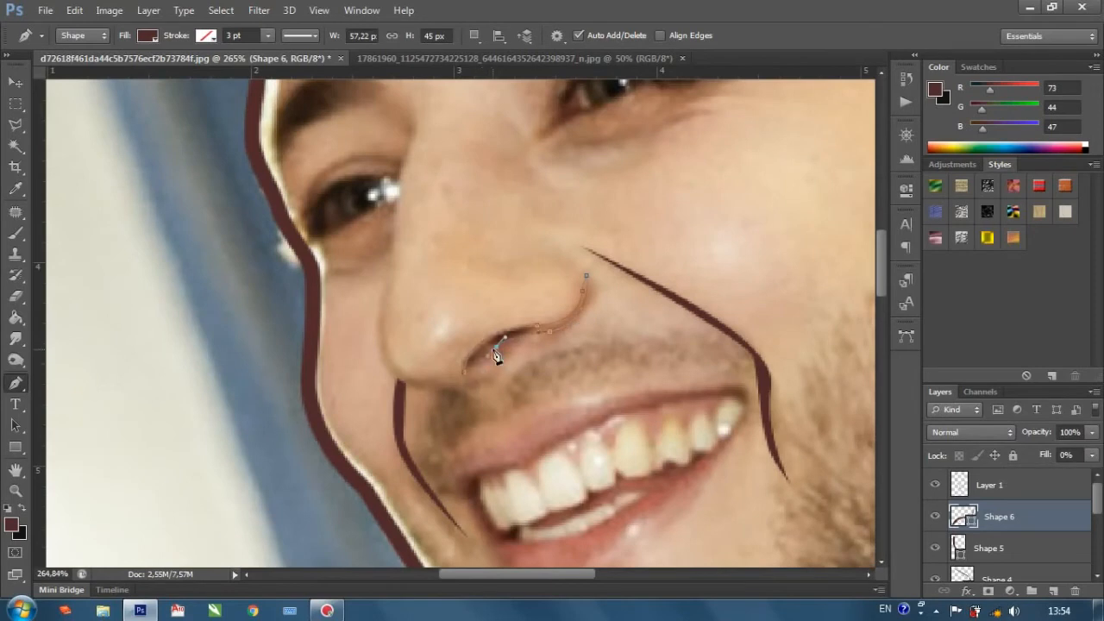
{"action": "left_click_drag", "start_coordinate": [477, 363], "coordinate": [474, 362]}
{"action": "left_click", "coordinate": [468, 374]}
{"action": "scroll", "coordinate": [466, 379], "scroll_direction": "down", "scroll_amount": 3}
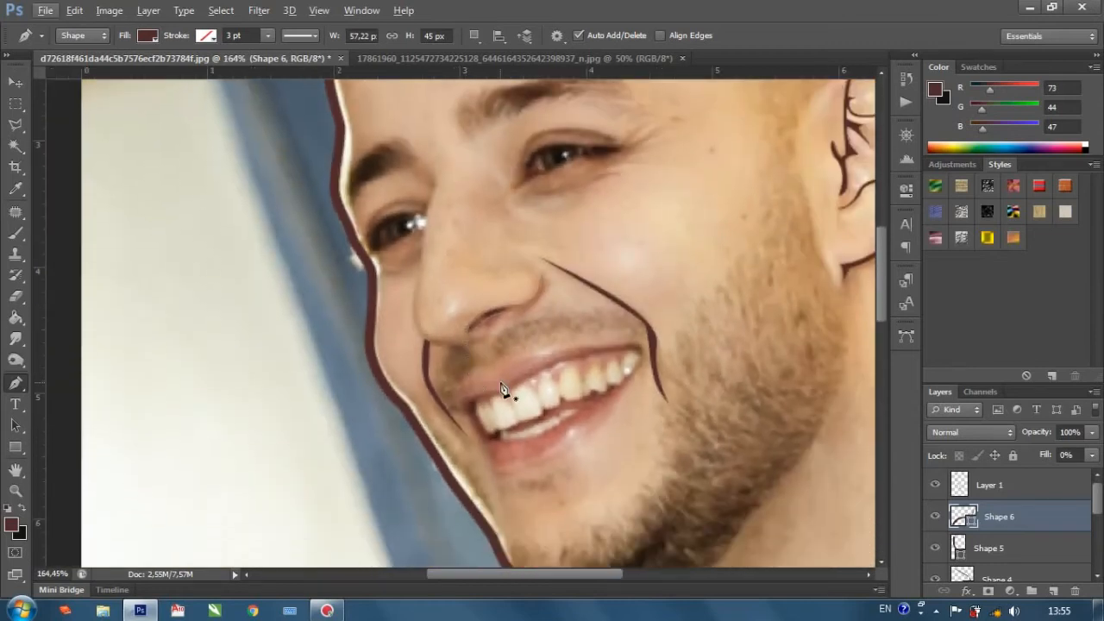
{"action": "left_click", "coordinate": [936, 517]}
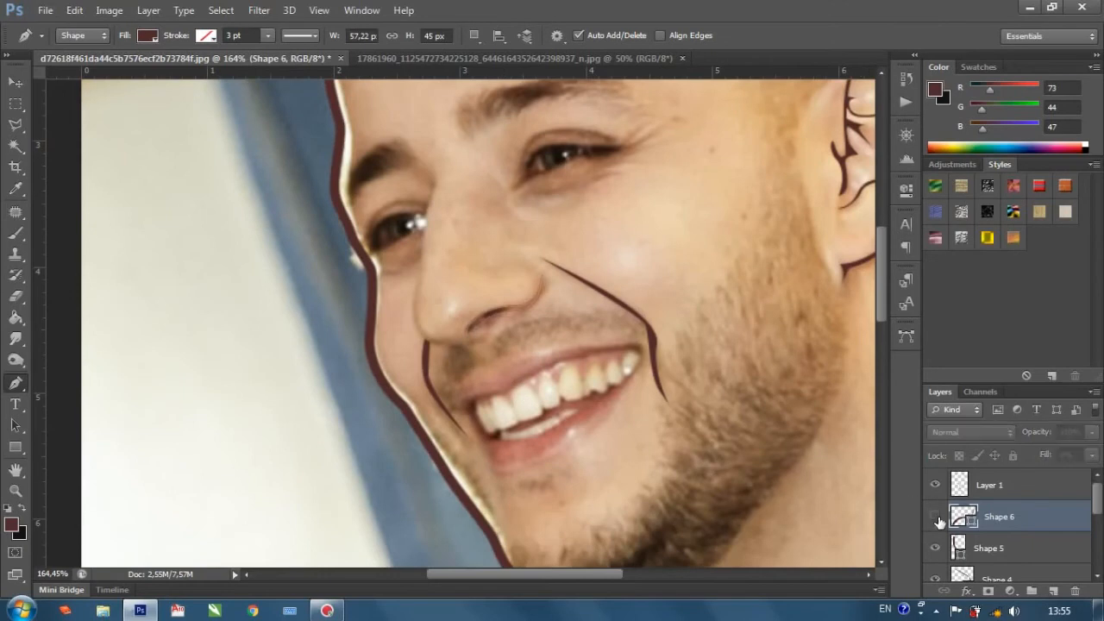
Start a new pen shape along the nostril edge and carry it up around the outer curve of the nose wing.
{"action": "scroll", "coordinate": [480, 326], "scroll_direction": "up", "scroll_amount": 2}
{"action": "scroll", "coordinate": [480, 326], "scroll_direction": "up", "scroll_amount": 2}
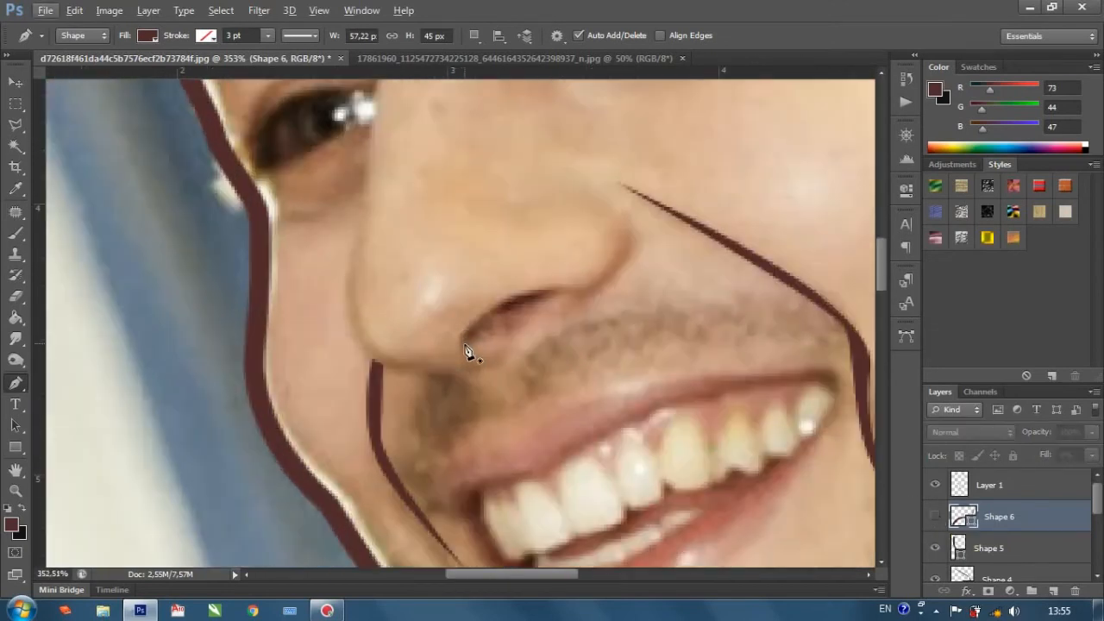
{"action": "left_click", "coordinate": [469, 341]}
{"action": "left_click", "coordinate": [499, 319]}
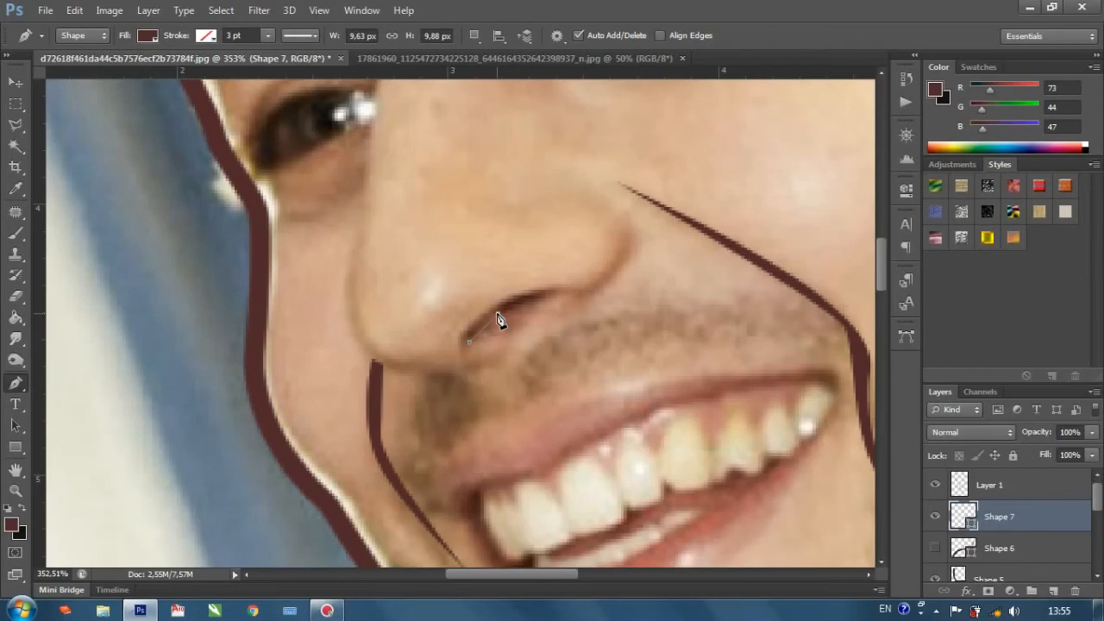
{"action": "left_click_drag", "start_coordinate": [504, 309], "coordinate": [506, 311]}
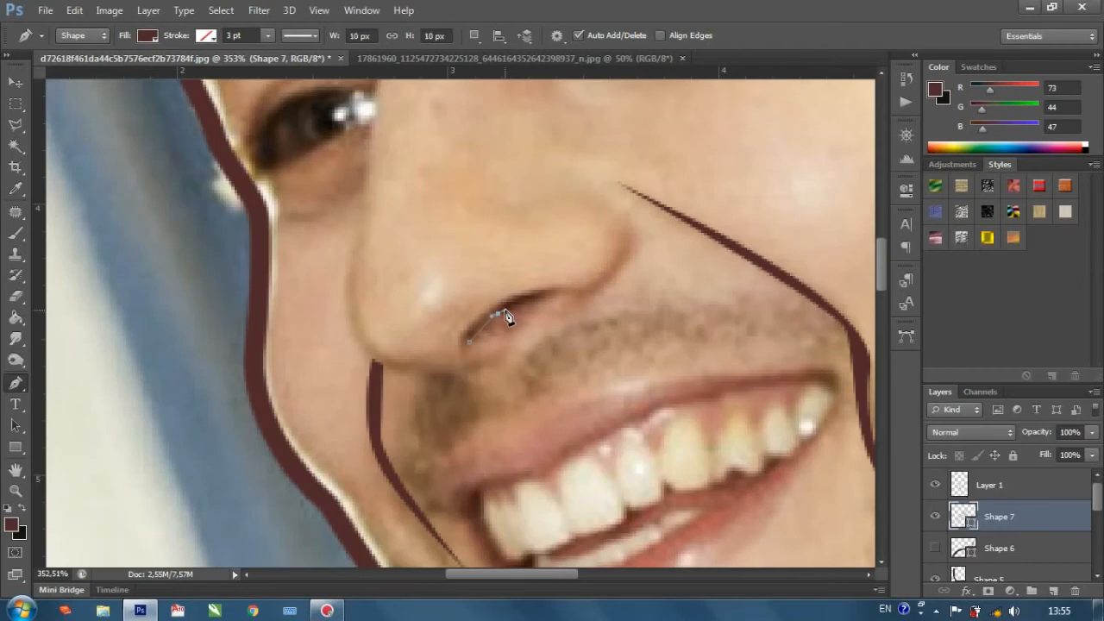
{"action": "left_click", "coordinate": [497, 314], "text": "alt"}
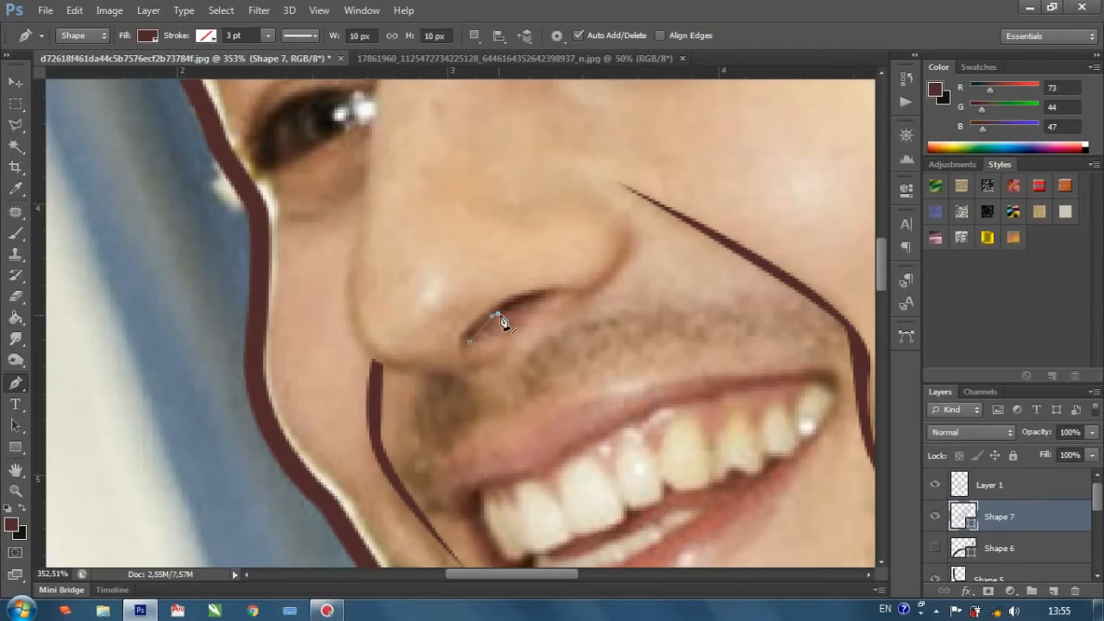
{"action": "left_click", "coordinate": [559, 293]}
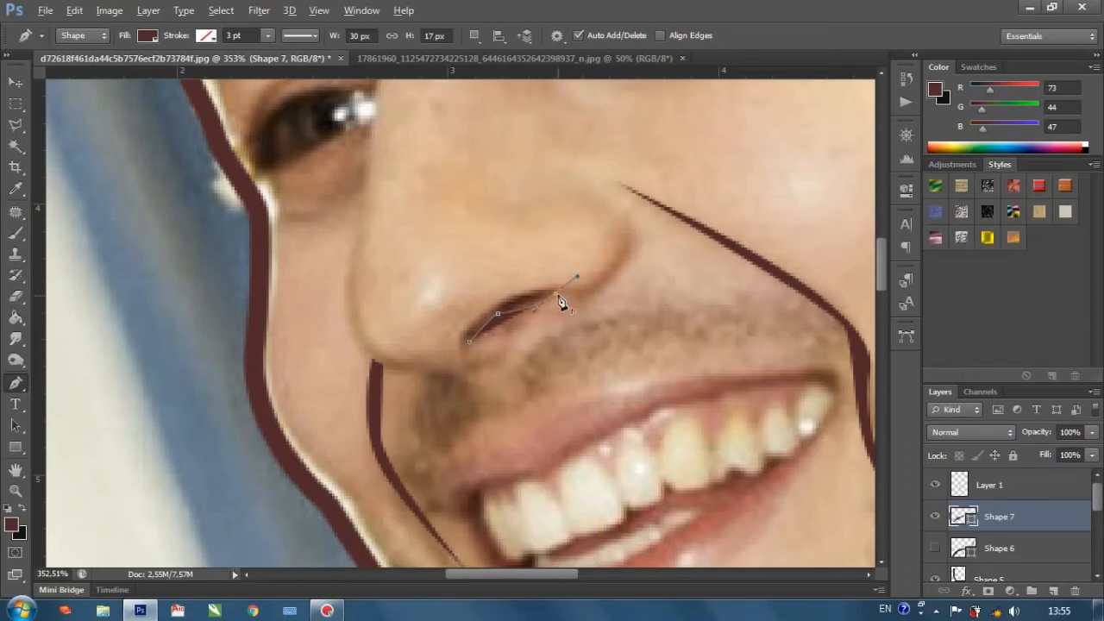
{"action": "scroll", "coordinate": [562, 302], "scroll_direction": "down", "scroll_amount": 1}
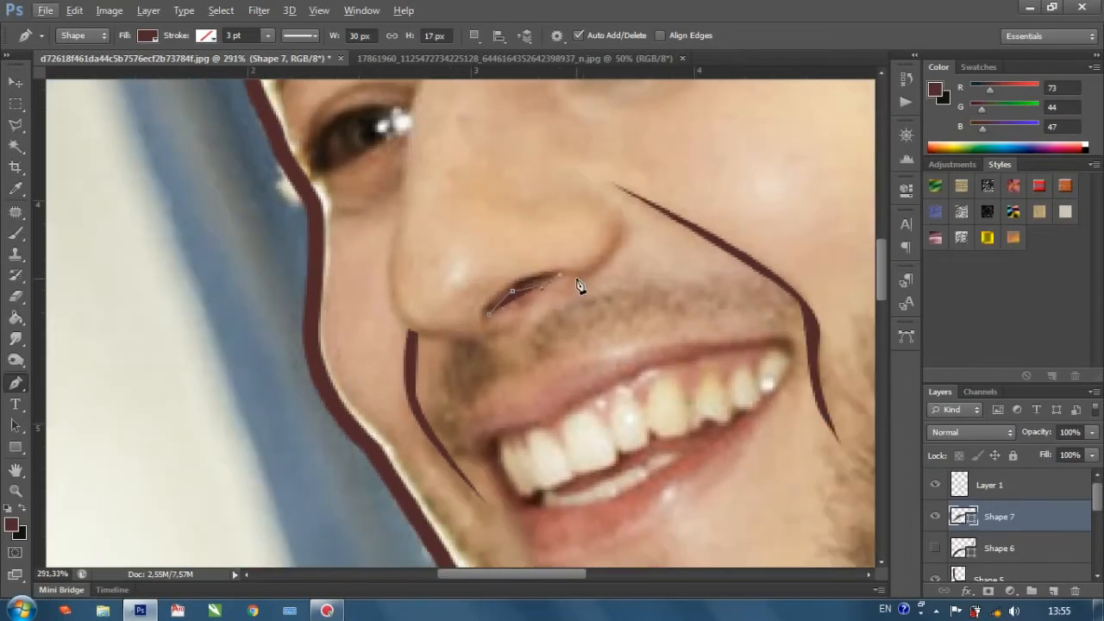
{"action": "left_click_drag", "start_coordinate": [618, 257], "coordinate": [626, 213]}
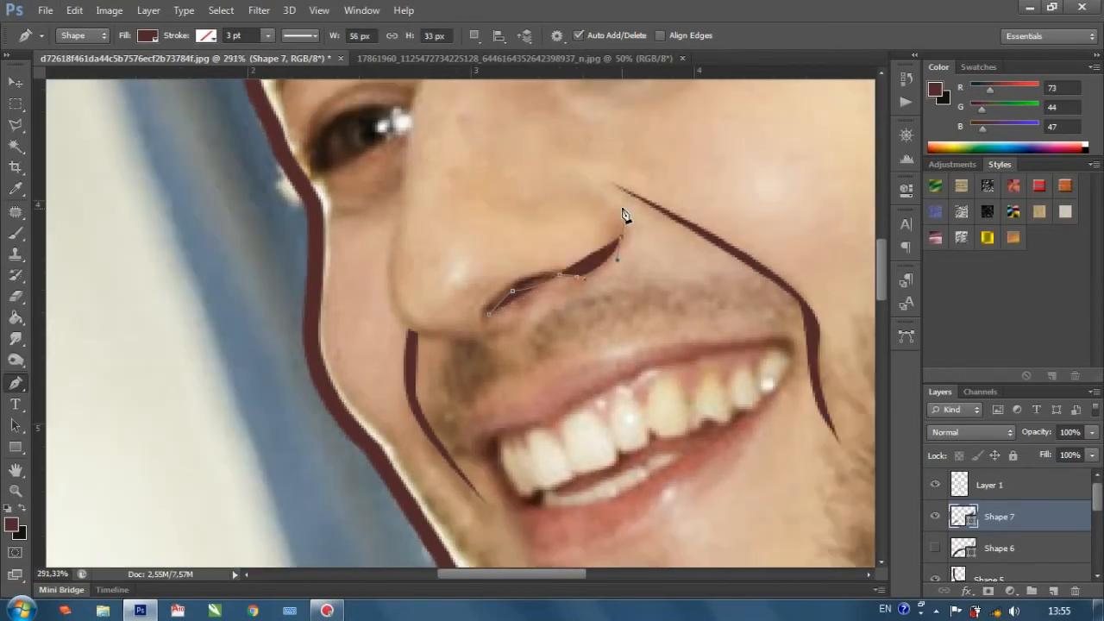
{"action": "left_click", "coordinate": [622, 216]}
Set the new nostril shape's fill to 0%, then trace back along the nose wing and nostril to close it.
{"action": "left_click_drag", "start_coordinate": [1092, 454], "coordinate": [992, 486]}
{"action": "left_click_drag", "start_coordinate": [609, 253], "coordinate": [529, 269]}
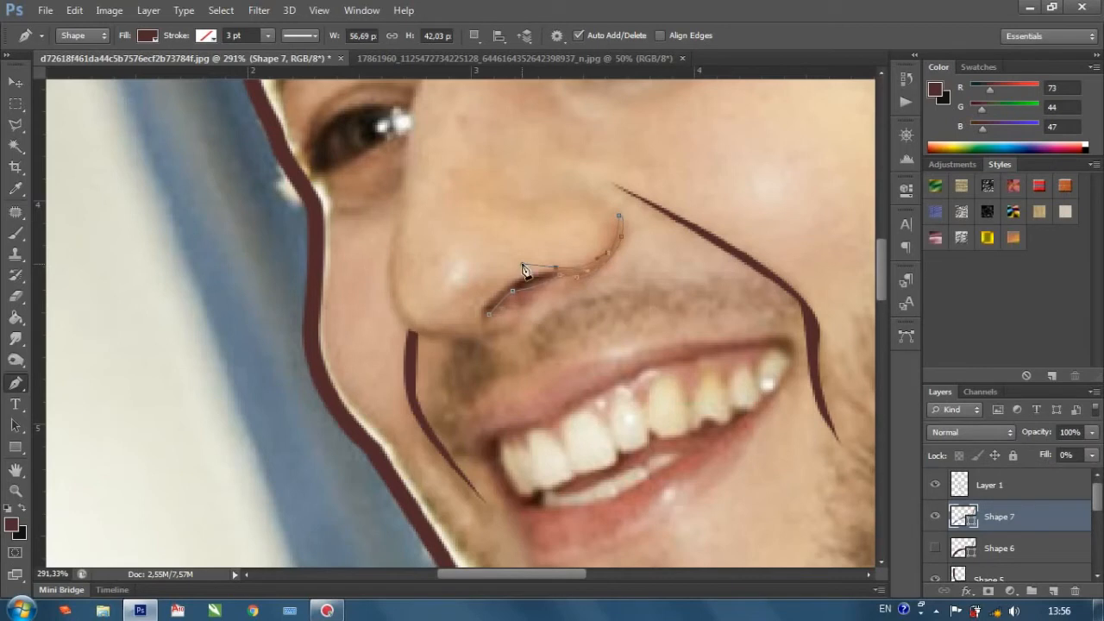
{"action": "left_click_drag", "start_coordinate": [485, 322], "coordinate": [504, 321]}
{"action": "scroll", "coordinate": [492, 329], "scroll_direction": "up", "scroll_amount": 3}
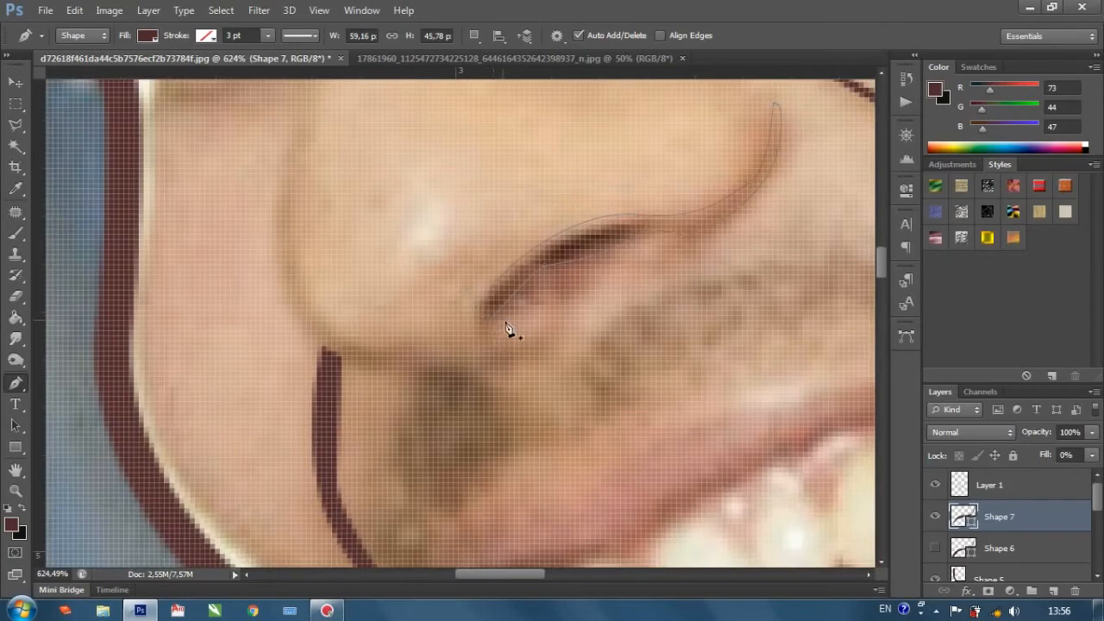
Set the new nostril shape's fill to 100%.
{"action": "scroll", "coordinate": [513, 328], "scroll_direction": "down", "scroll_amount": 5}
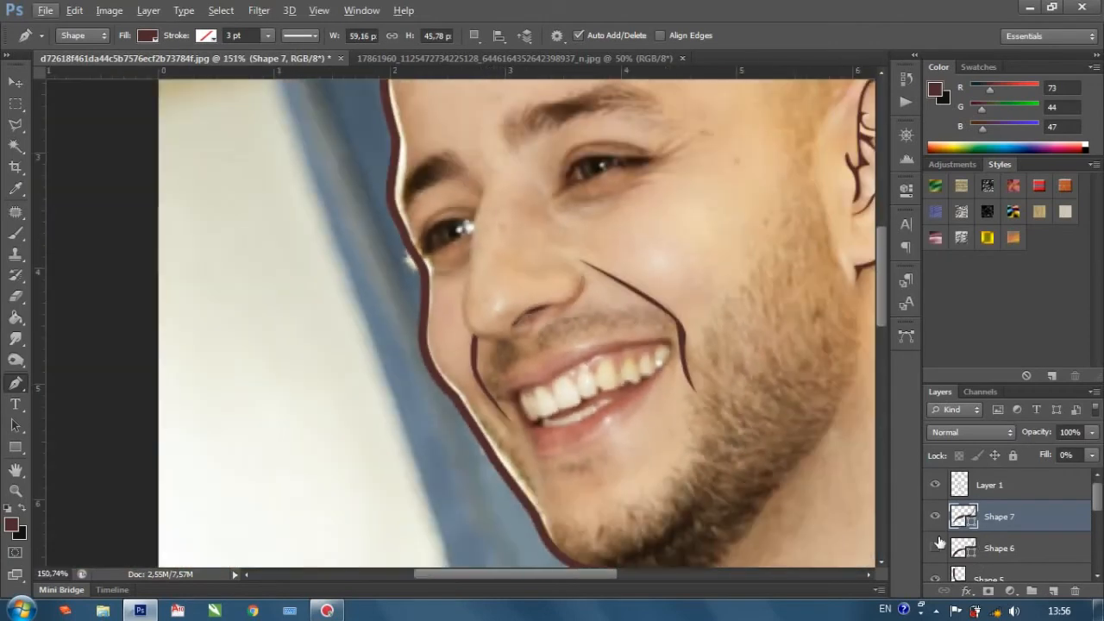
{"action": "left_click", "coordinate": [1091, 456]}
{"action": "left_click", "coordinate": [1093, 475]}
{"action": "scroll", "coordinate": [1021, 493], "scroll_direction": "down", "scroll_amount": 3}
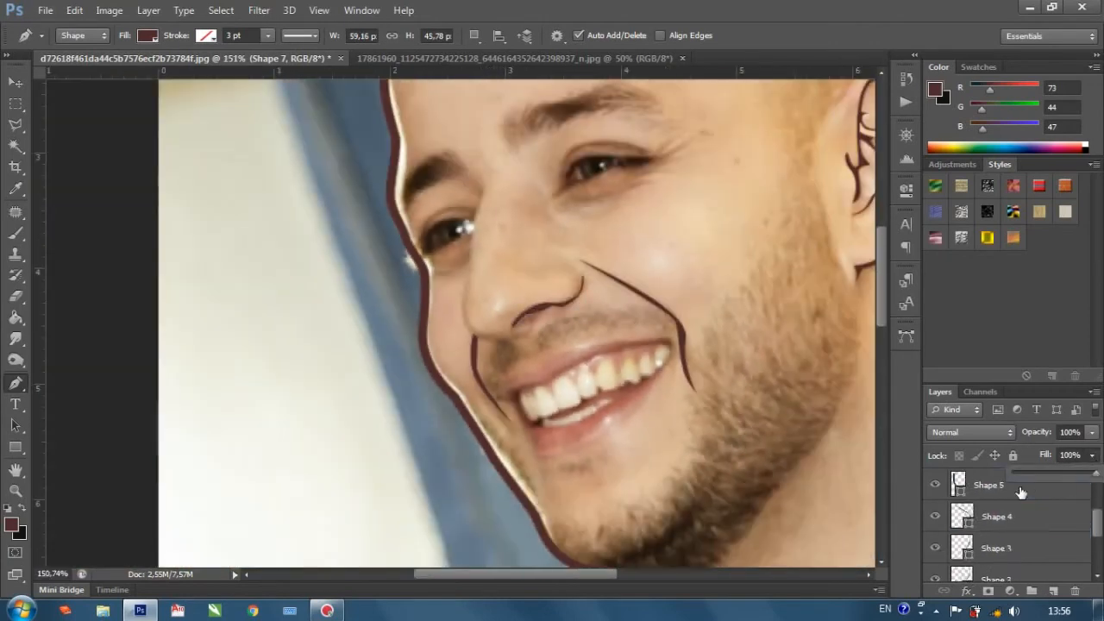
{"action": "scroll", "coordinate": [992, 502], "scroll_direction": "up", "scroll_amount": 2}
{"action": "left_click", "coordinate": [1051, 518]}
{"action": "scroll", "coordinate": [1035, 530], "scroll_direction": "down", "scroll_amount": 5}
{"action": "left_click", "coordinate": [996, 560]}
{"action": "scroll", "coordinate": [604, 405], "scroll_direction": "up", "scroll_amount": 1}
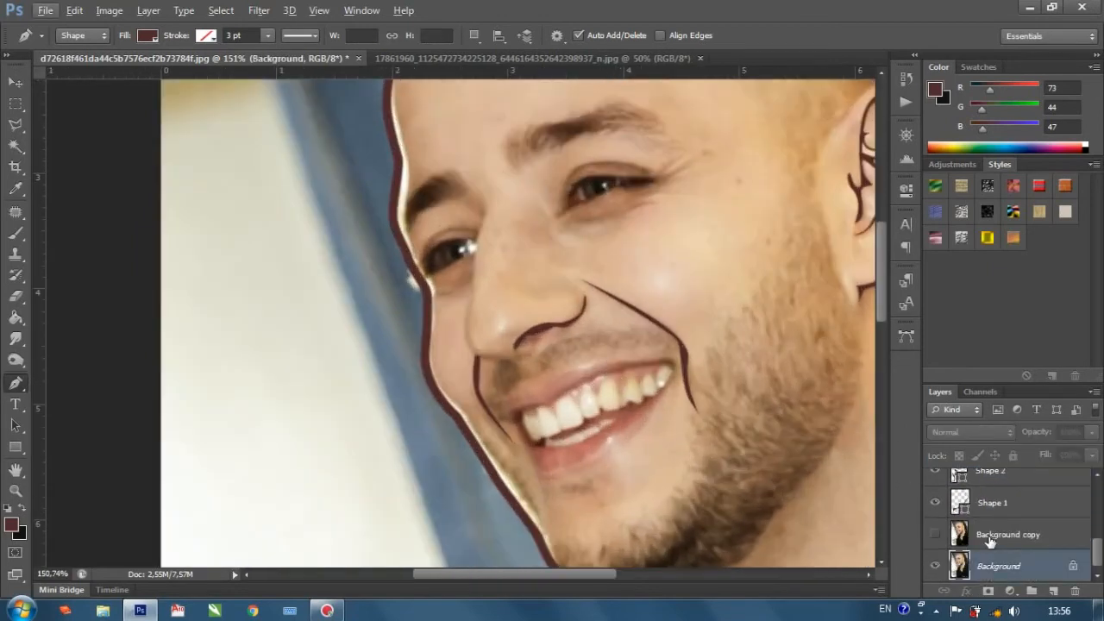
{"action": "key", "text": "ctrl+alt+z"}
Delete both nostril shape layers, the hidden first version and the newer one.
{"action": "scroll", "coordinate": [1030, 532], "scroll_direction": "up", "scroll_amount": 5}
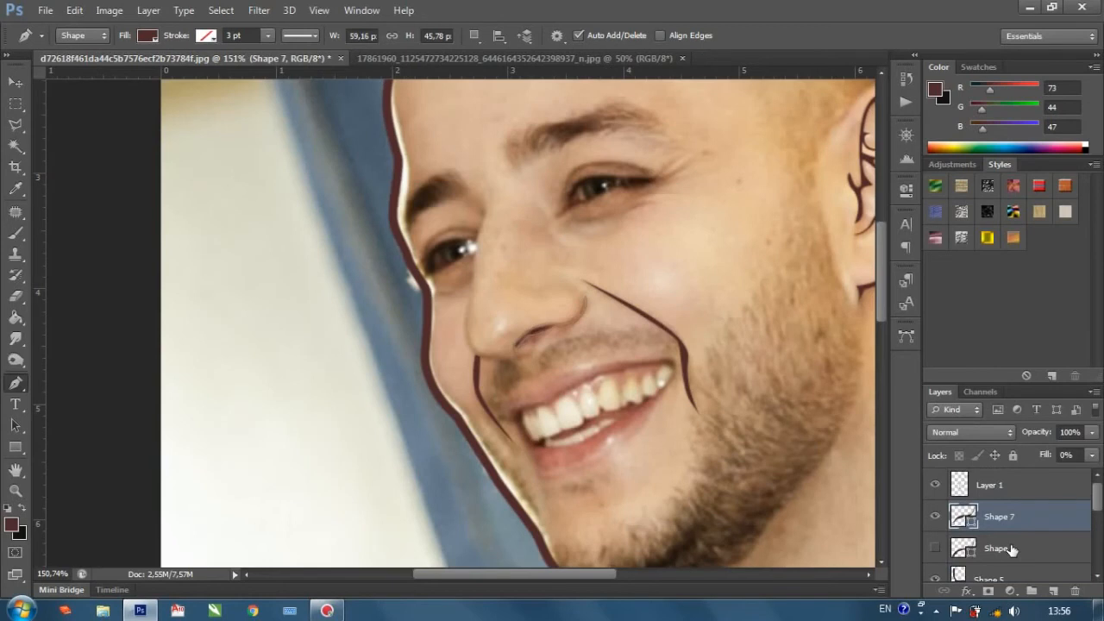
{"action": "left_click", "coordinate": [1005, 547], "text": "shift"}
{"action": "left_click_drag", "start_coordinate": [1001, 549], "coordinate": [1075, 592]}
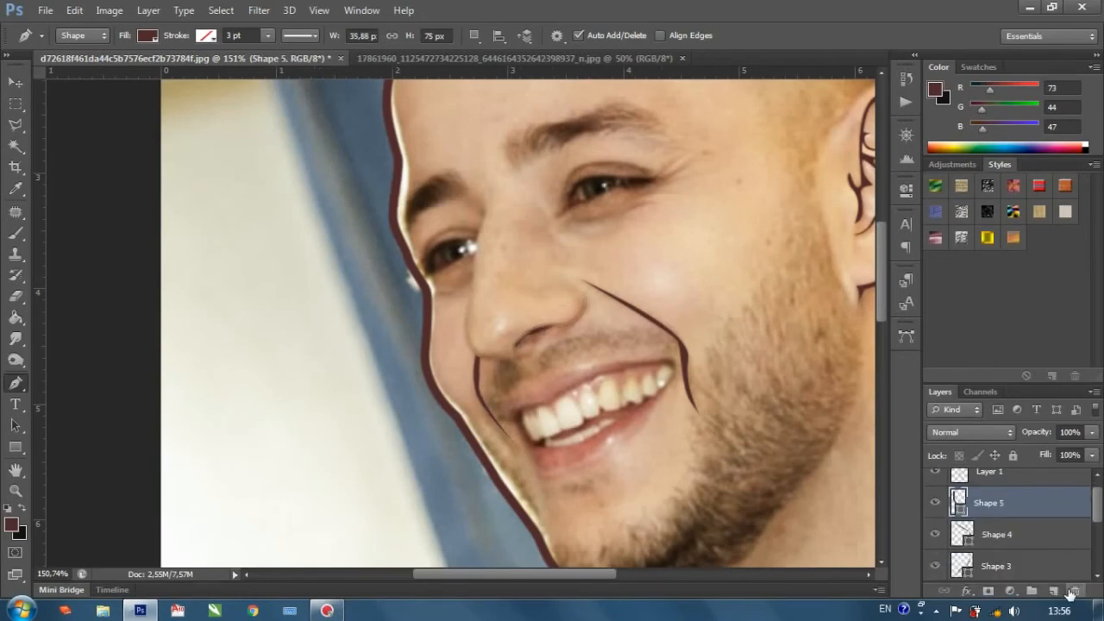
Start a new pen shape curving down the edge of the nose wing to the nostril, and set its fill to 0%.
{"action": "scroll", "coordinate": [549, 345], "scroll_direction": "up", "scroll_amount": 2}
{"action": "scroll", "coordinate": [604, 315], "scroll_direction": "up", "scroll_amount": 2}
{"action": "left_click", "coordinate": [615, 266]}
{"action": "left_click", "coordinate": [581, 328]}
{"action": "left_click_drag", "start_coordinate": [549, 352], "coordinate": [546, 353]}
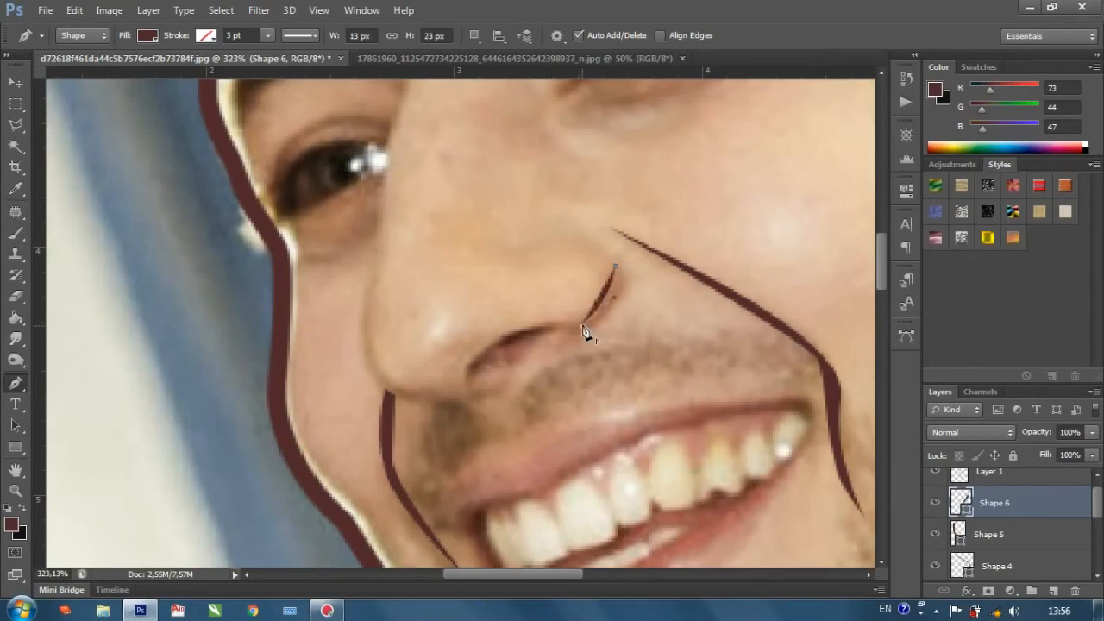
{"action": "left_click", "coordinate": [1092, 454]}
{"action": "mouse_move", "coordinate": [1070, 476]}
{"action": "left_mouse_down"}
{"action": "mouse_move", "coordinate": [636, 357]}
{"action": "mouse_move", "coordinate": [472, 381]}
{"action": "mouse_move", "coordinate": [455, 447]}
{"action": "mouse_move", "coordinate": [438, 453]}
{"action": "left_mouse_up"}
Trace the shape along the nostril to its front corner and back up the nose wing to close it, and set its fill to 100%.
{"action": "left_click", "coordinate": [470, 380]}
{"action": "left_click", "coordinate": [466, 379], "text": "alt"}
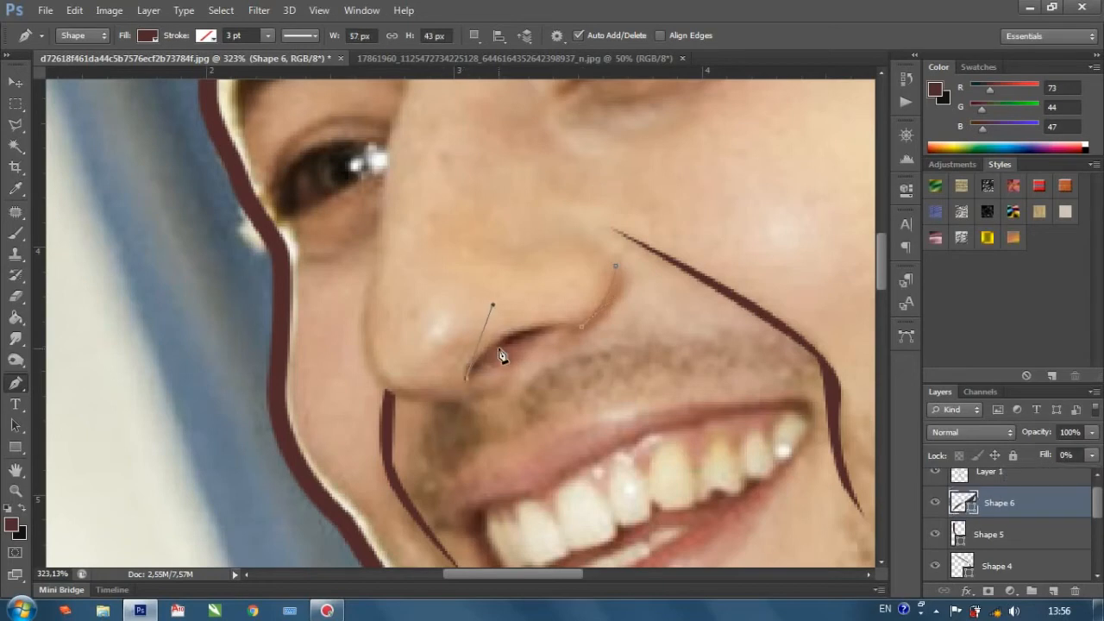
{"action": "left_click", "coordinate": [496, 346]}
{"action": "scroll", "coordinate": [571, 327], "scroll_direction": "up", "scroll_amount": 3}
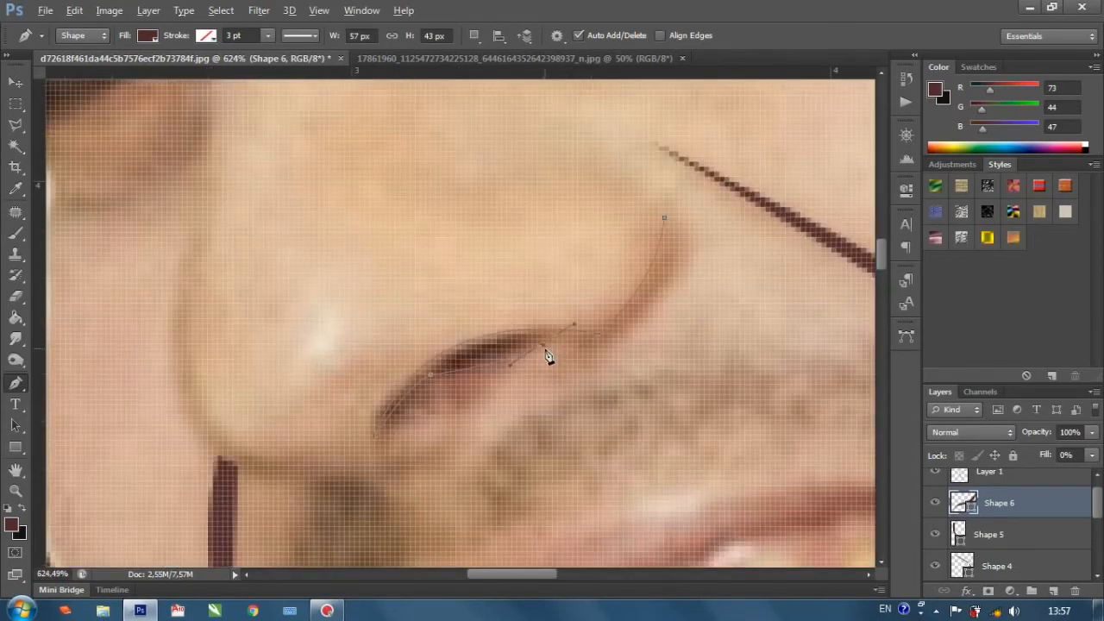
{"action": "left_click_drag", "start_coordinate": [548, 336], "coordinate": [554, 335]}
{"action": "left_click", "coordinate": [553, 335], "text": "alt"}
{"action": "scroll", "coordinate": [583, 352], "scroll_direction": "down", "scroll_amount": 3}
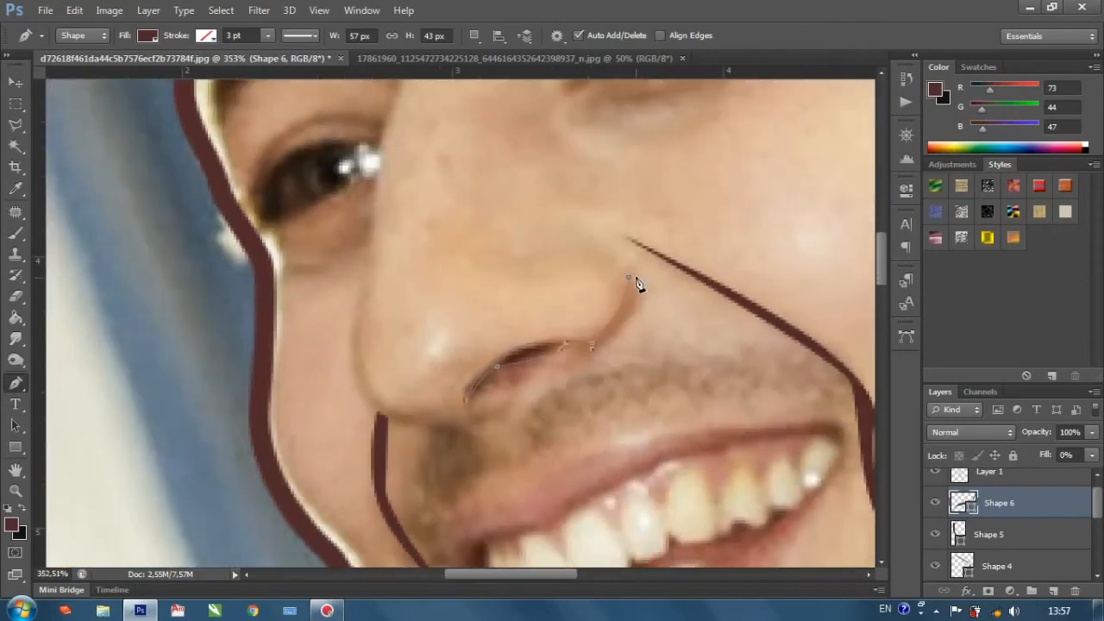
{"action": "scroll", "coordinate": [643, 267], "scroll_direction": "down", "scroll_amount": 4}
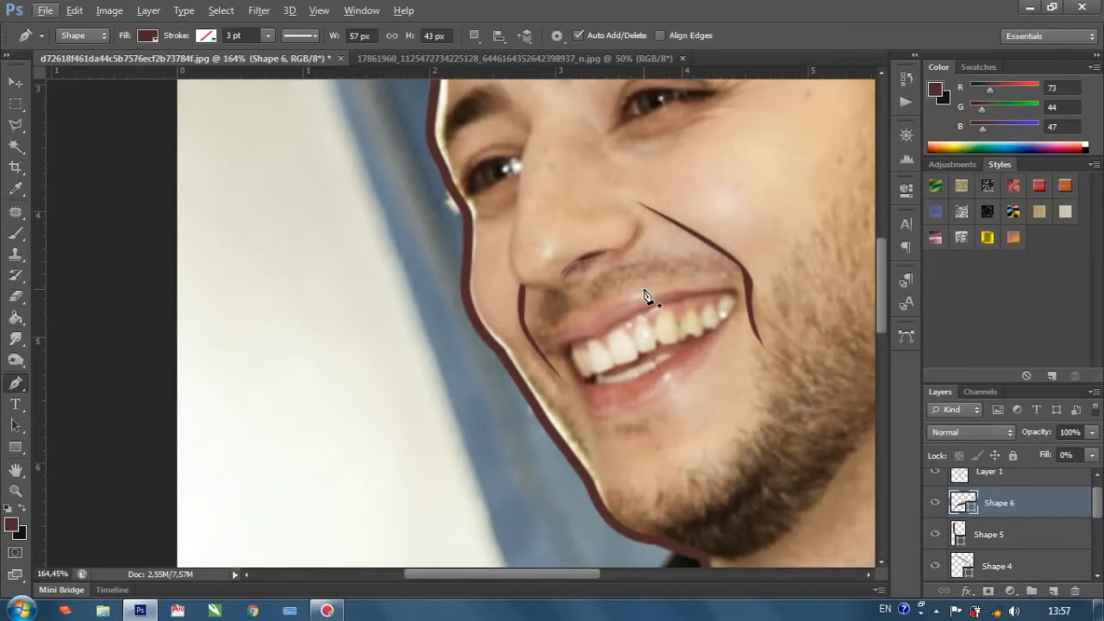
{"action": "left_click", "coordinate": [1091, 456]}
Start a new pen shape beneath the nose tip and curve it around the tip onto the far side of the nose.
{"action": "scroll", "coordinate": [492, 246], "scroll_direction": "up", "scroll_amount": 3}
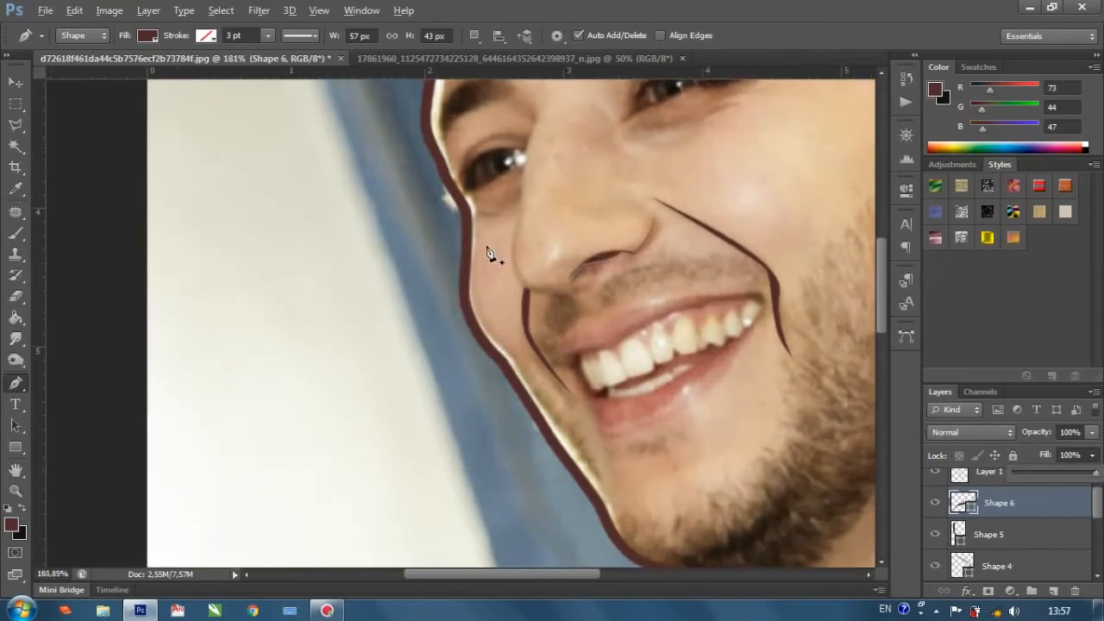
{"action": "left_click", "coordinate": [582, 314]}
{"action": "left_click_drag", "start_coordinate": [498, 246], "coordinate": [484, 180]}
{"action": "scroll", "coordinate": [505, 233], "scroll_direction": "up", "scroll_amount": 5}
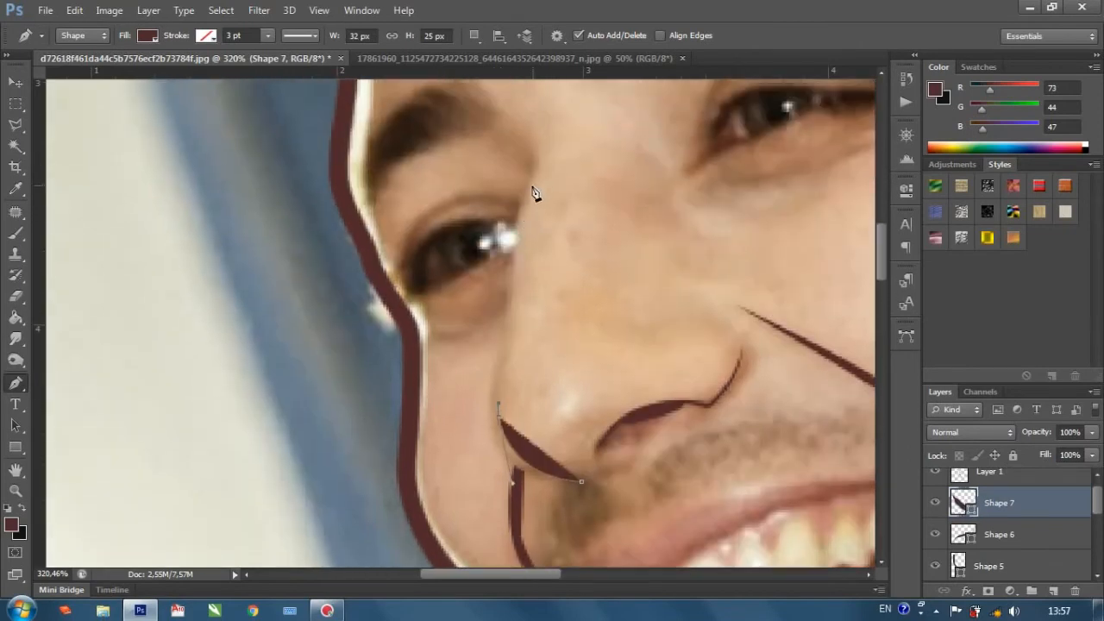
{"action": "key", "text": "ctrl+z"}
{"action": "left_click_drag", "start_coordinate": [500, 418], "coordinate": [477, 354]}
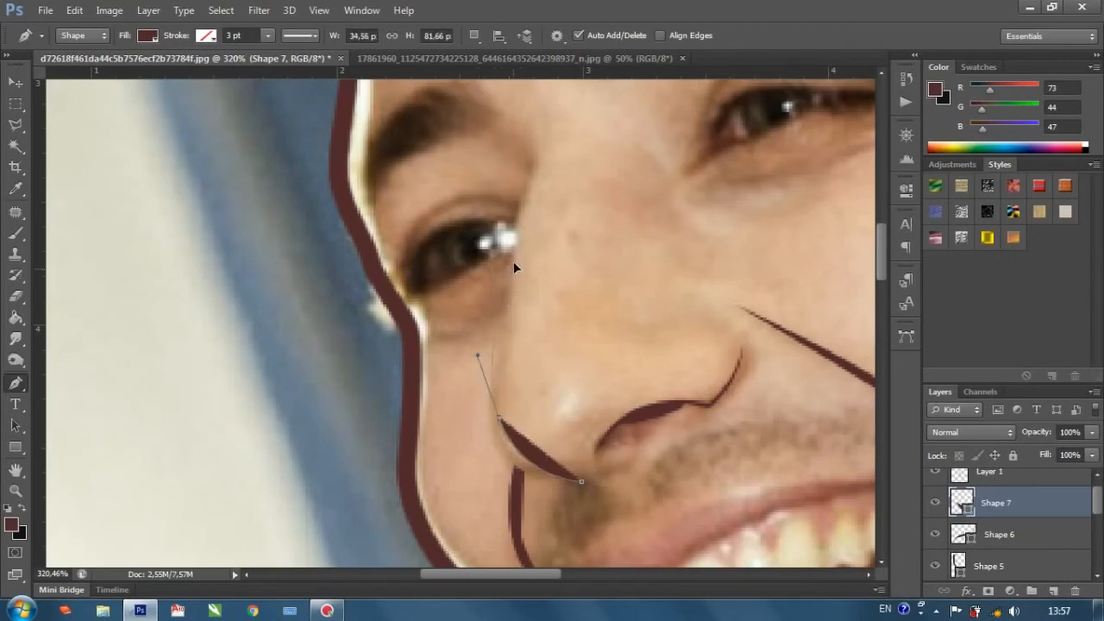
{"action": "key", "text": "ctrl+z"}
{"action": "left_click_drag", "start_coordinate": [498, 412], "coordinate": [488, 388]}
Carry the nose shape up along the bridge past the inner eye corner, and set its fill to 0%.
{"action": "left_click_drag", "start_coordinate": [509, 307], "coordinate": [532, 239]}
{"action": "scroll", "coordinate": [515, 284], "scroll_direction": "up", "scroll_amount": 1}
{"action": "left_click", "coordinate": [526, 235]}
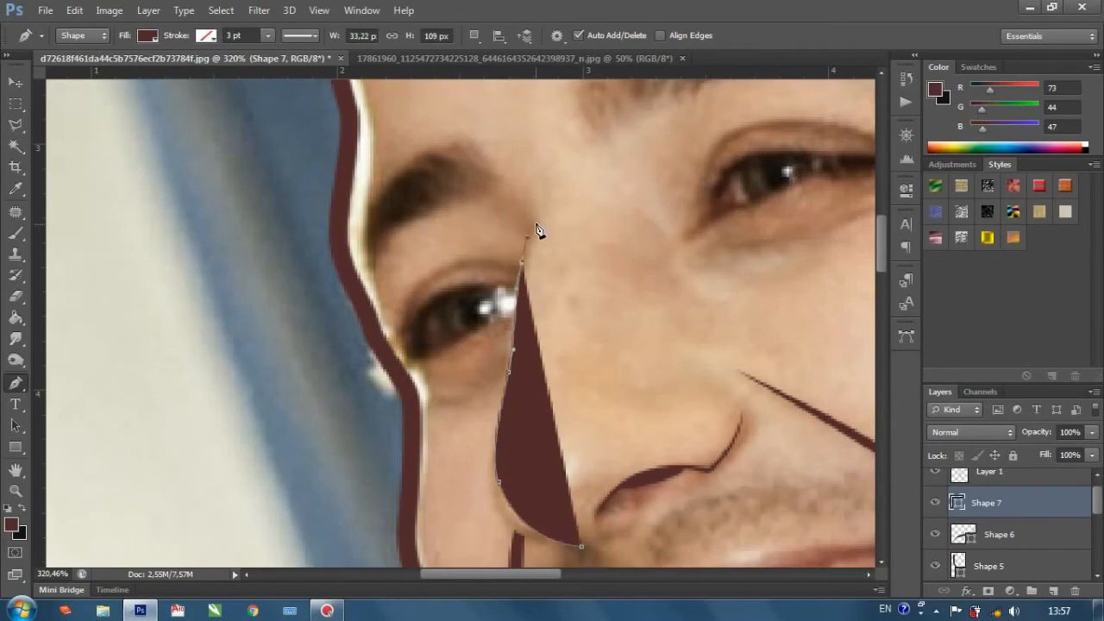
{"action": "left_click_drag", "start_coordinate": [525, 182], "coordinate": [543, 231]}
{"action": "left_click", "coordinate": [1092, 455]}
{"action": "left_click_drag", "start_coordinate": [1088, 472], "coordinate": [1009, 472]}
Trace the nose shape back down just outside the bridge line to the side of the nose tip.
{"action": "scroll", "coordinate": [535, 406], "scroll_direction": "down", "scroll_amount": 1}
{"action": "scroll", "coordinate": [528, 211], "scroll_direction": "up", "scroll_amount": 3}
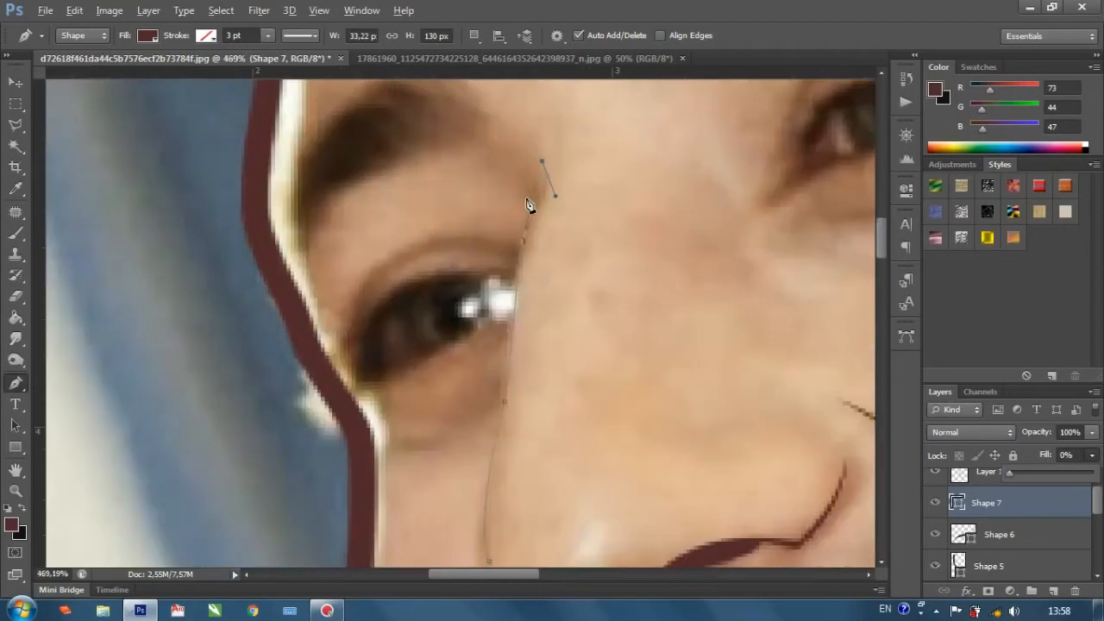
{"action": "left_click_drag", "start_coordinate": [518, 238], "coordinate": [485, 282]}
{"action": "scroll", "coordinate": [517, 247], "scroll_direction": "down", "scroll_amount": 1}
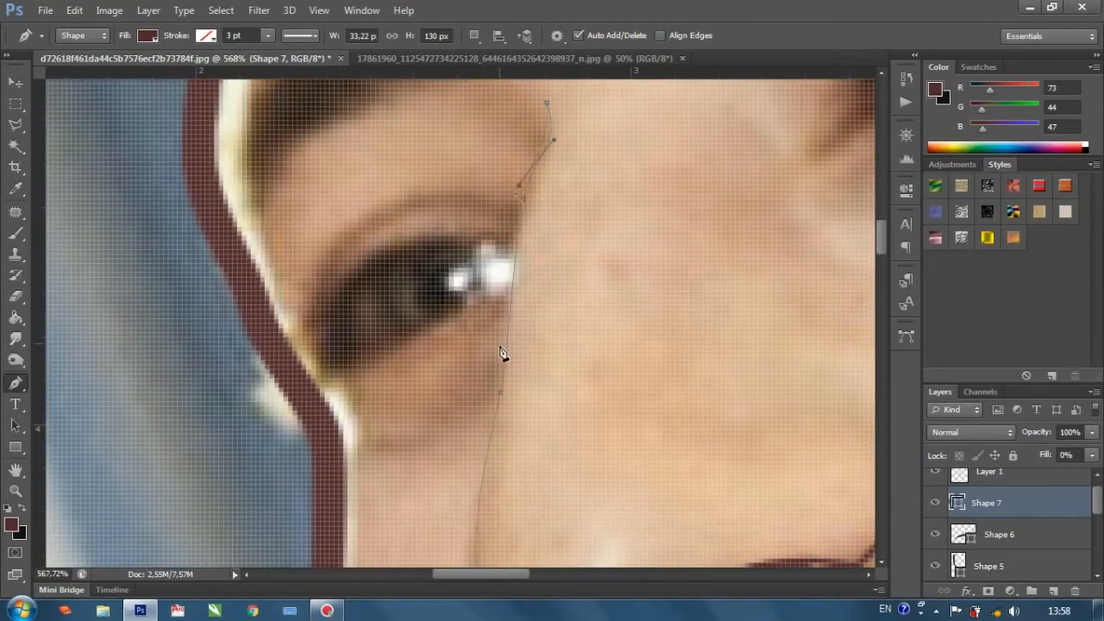
{"action": "scroll", "coordinate": [483, 397], "scroll_direction": "down", "scroll_amount": 2}
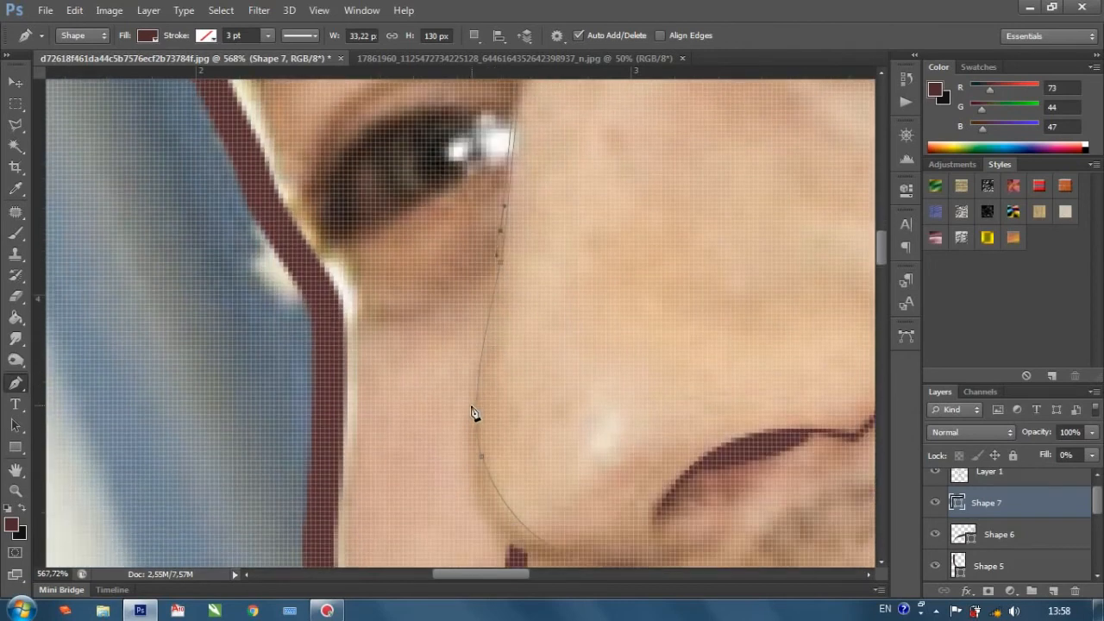
{"action": "left_click_drag", "start_coordinate": [469, 419], "coordinate": [474, 462]}
{"action": "scroll", "coordinate": [517, 463], "scroll_direction": "down", "scroll_amount": 2}
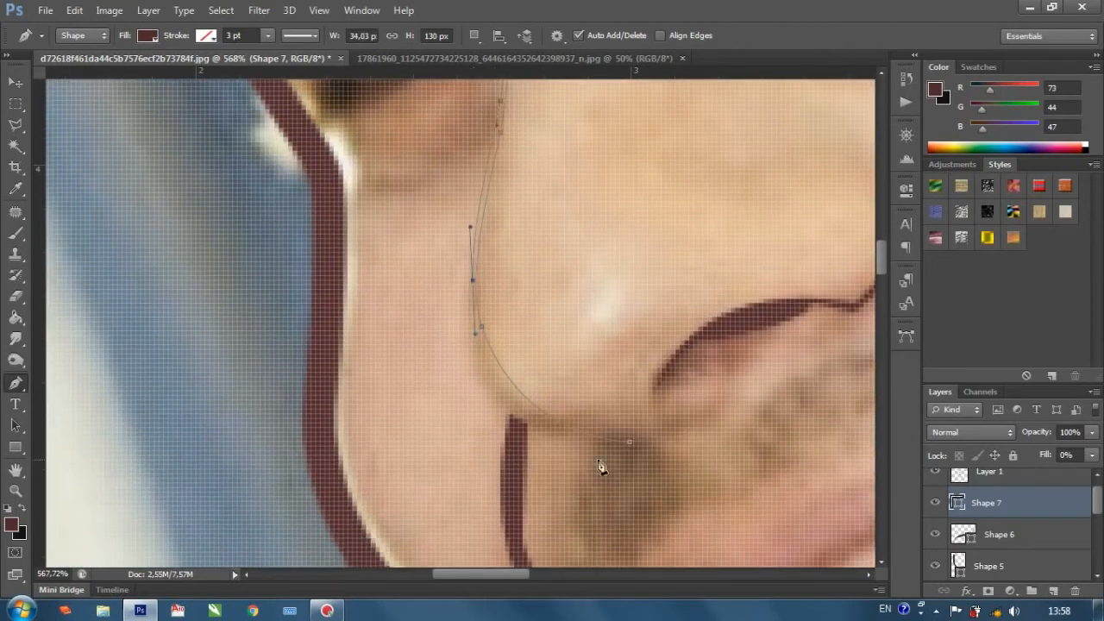
Close the nose contour at its starting point beneath the tip and set its fill to 100%.
{"action": "left_click_drag", "start_coordinate": [630, 444], "coordinate": [778, 449]}
{"action": "scroll", "coordinate": [784, 445], "scroll_direction": "down", "scroll_amount": 4}
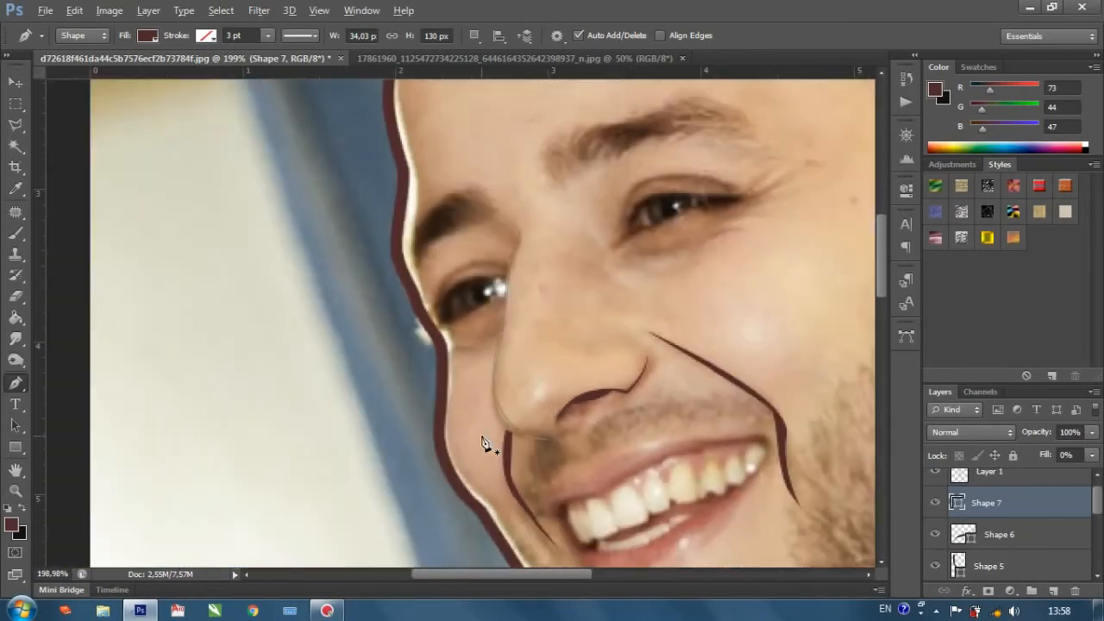
{"action": "scroll", "coordinate": [542, 440], "scroll_direction": "up", "scroll_amount": 3}
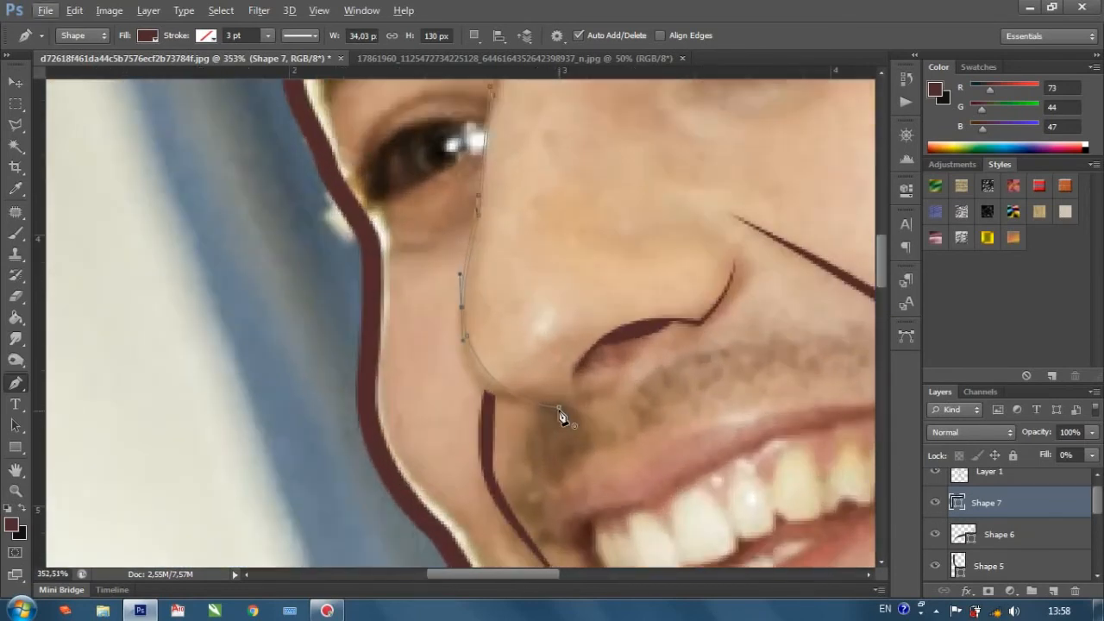
{"action": "left_click", "coordinate": [559, 406]}
{"action": "left_click_drag", "start_coordinate": [668, 409], "coordinate": [660, 403]}
{"action": "scroll", "coordinate": [660, 403], "scroll_direction": "down", "scroll_amount": 3}
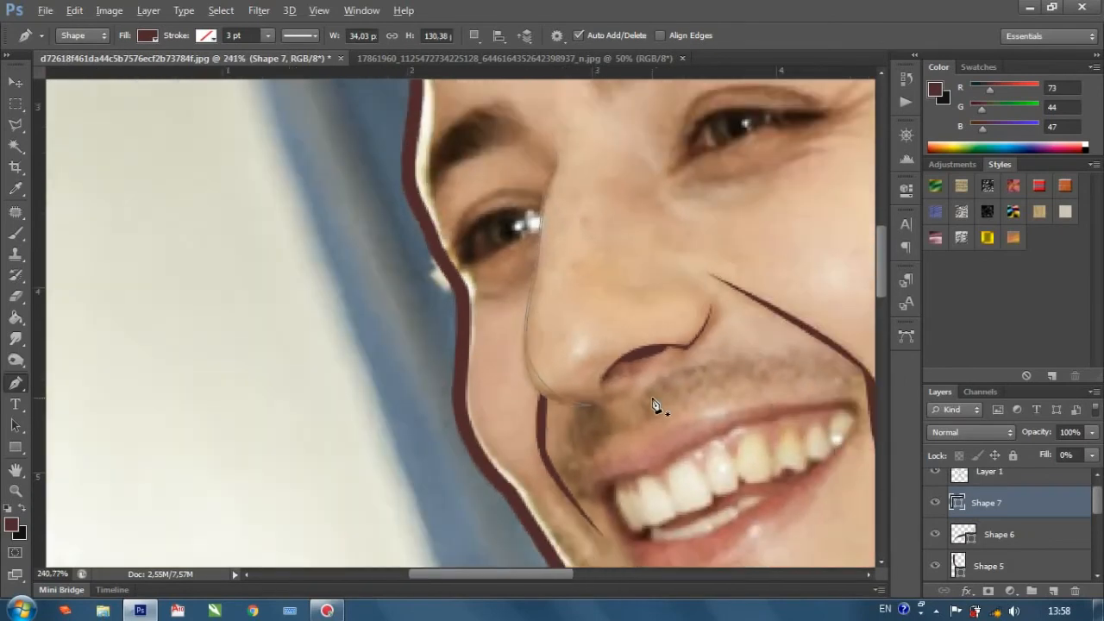
{"action": "scroll", "coordinate": [1014, 518], "scroll_direction": "down", "scroll_amount": 5}
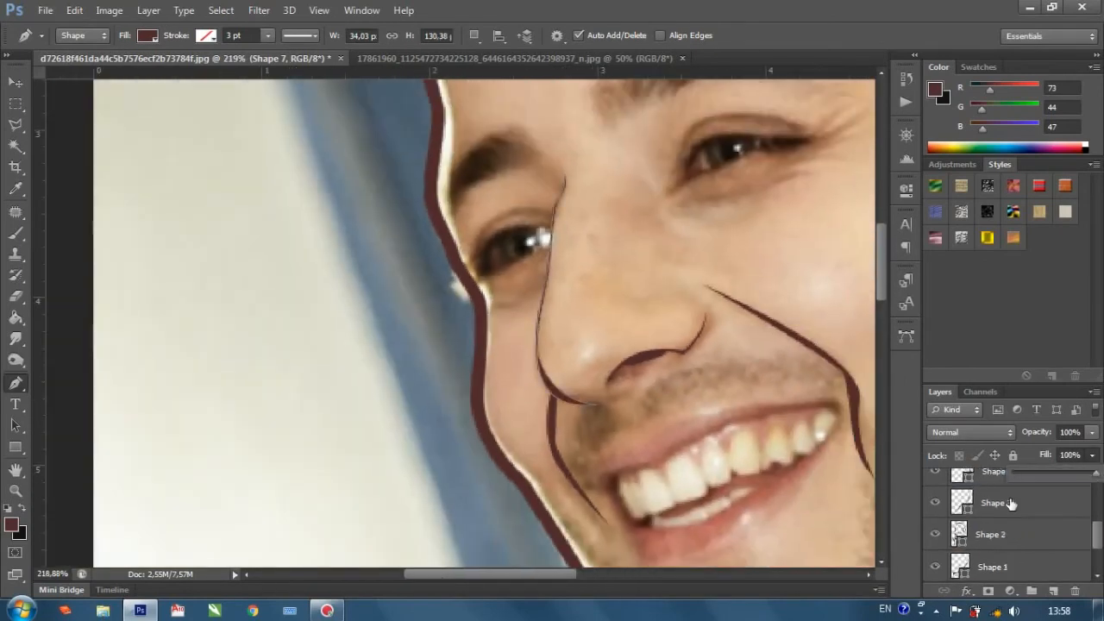
Hide the Background photo layer to review the line art on its own, and show the photo again.
{"action": "left_click", "coordinate": [999, 566]}
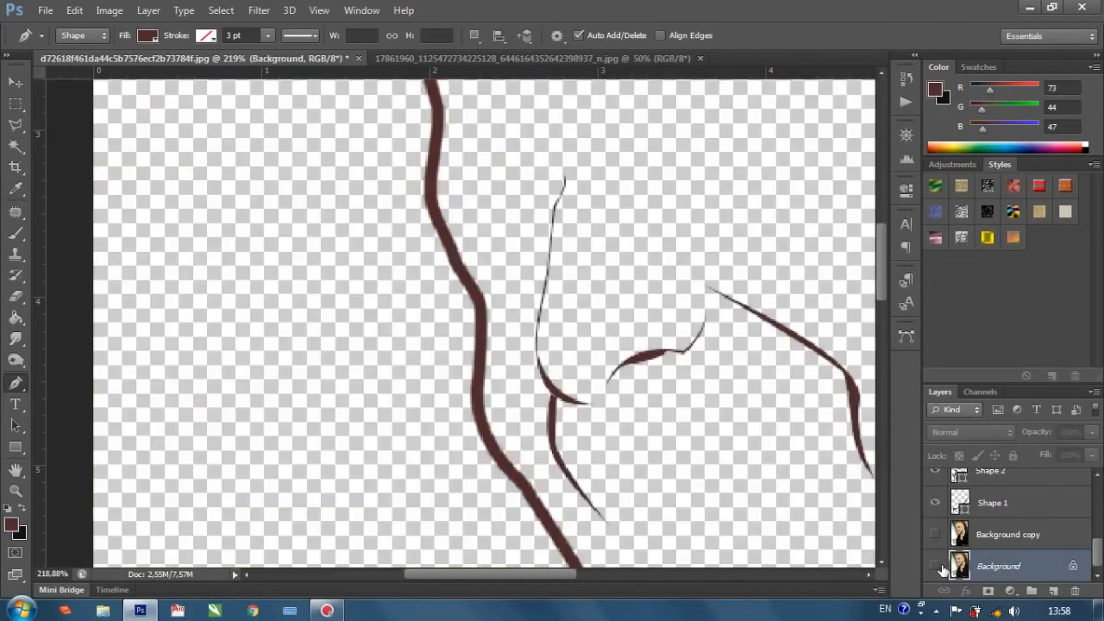
{"action": "left_click", "coordinate": [935, 565]}
{"action": "scroll", "coordinate": [466, 363], "scroll_direction": "down", "scroll_amount": 2}
{"action": "scroll", "coordinate": [447, 367], "scroll_direction": "down", "scroll_amount": 3}
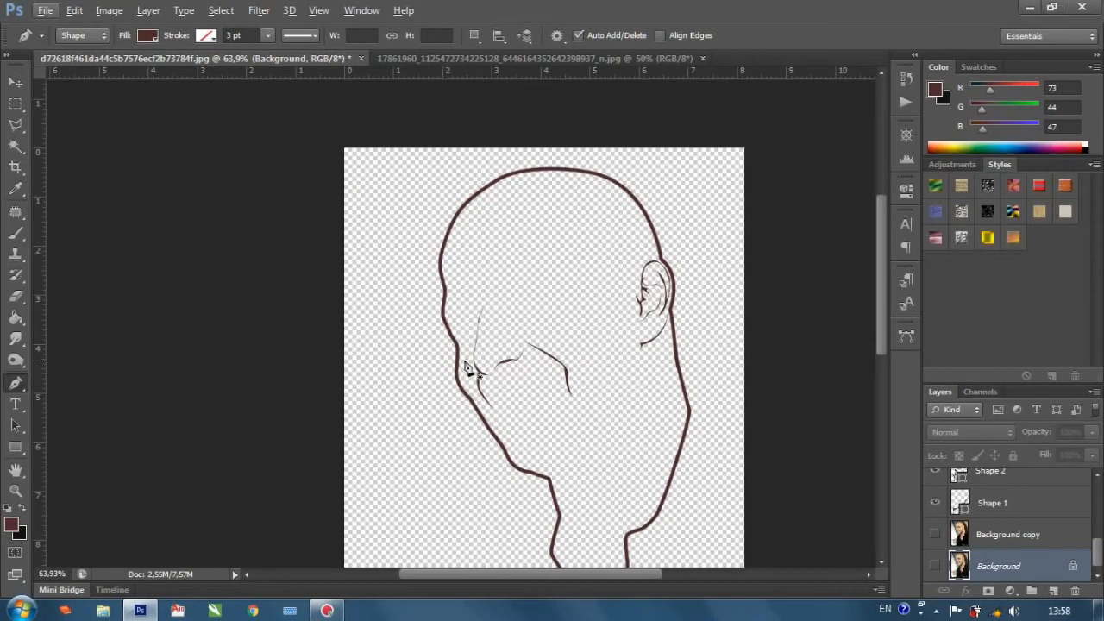
{"action": "left_click", "coordinate": [935, 564]}
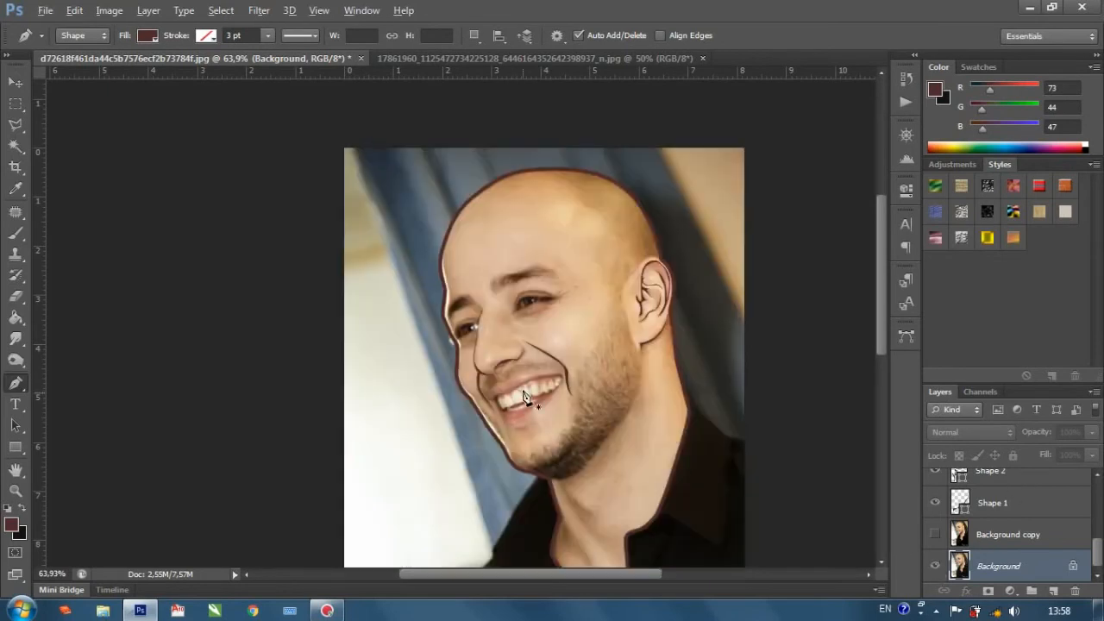
Start a new pen shape at the inner corner of the eye nearer the ear and trace its lower lid to the outer corner.
{"action": "scroll", "coordinate": [526, 399], "scroll_direction": "up", "scroll_amount": 3}
{"action": "scroll", "coordinate": [538, 298], "scroll_direction": "up", "scroll_amount": 4}
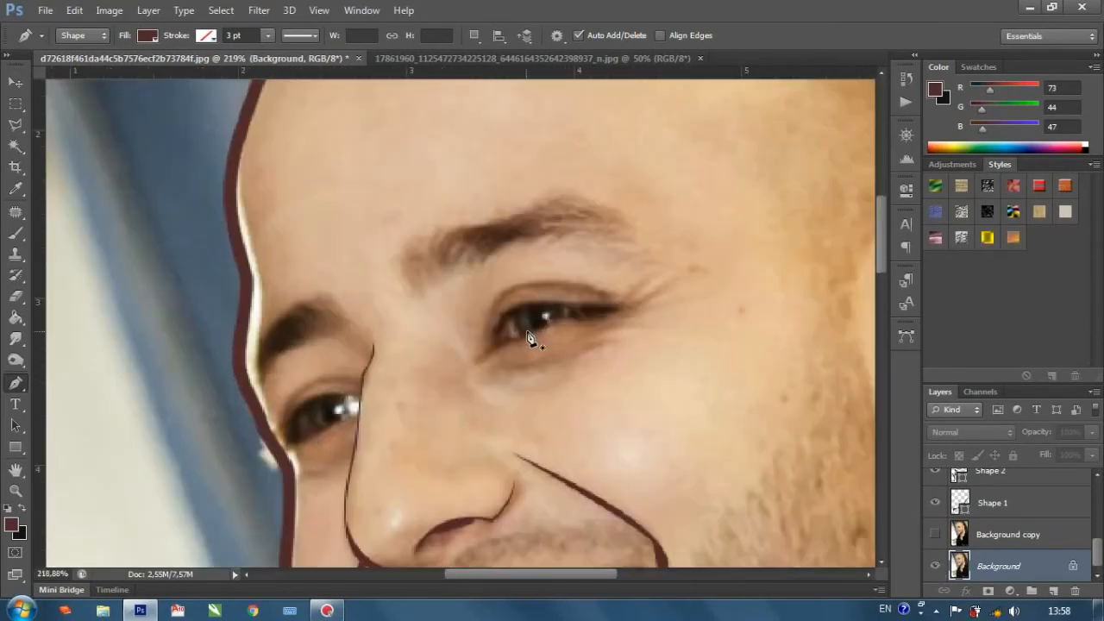
{"action": "scroll", "coordinate": [531, 335], "scroll_direction": "up", "scroll_amount": 1}
{"action": "left_click", "coordinate": [468, 366]}
{"action": "left_click", "coordinate": [495, 347]}
{"action": "left_click", "coordinate": [523, 343]}
{"action": "left_click", "coordinate": [562, 317]}
{"action": "left_click", "coordinate": [574, 317]}
{"action": "left_click", "coordinate": [587, 320]}
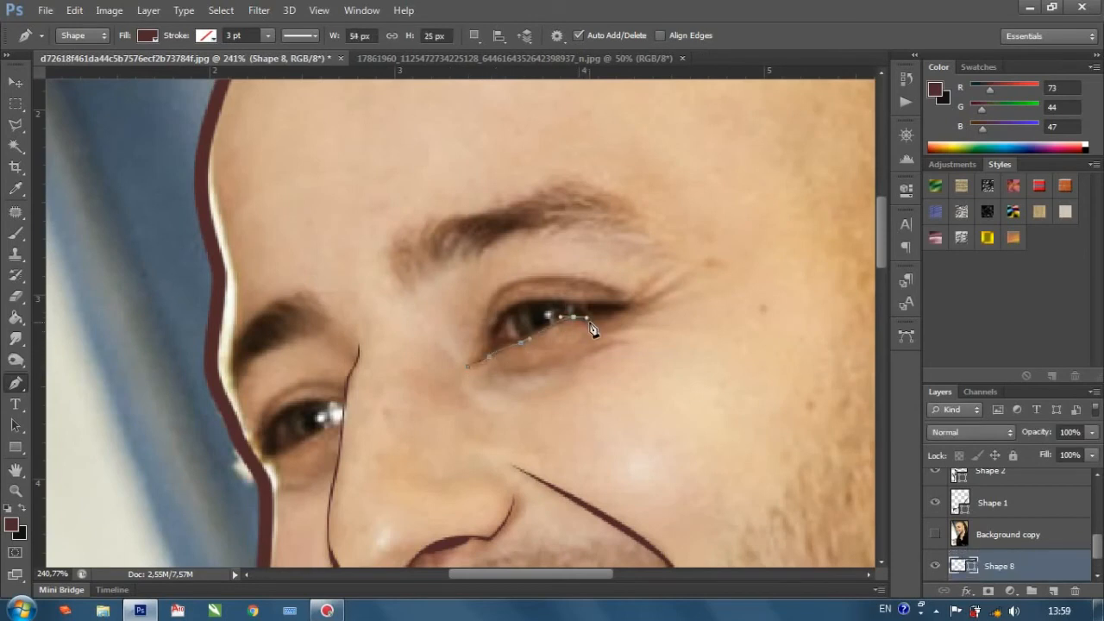
{"action": "left_click", "coordinate": [626, 310]}
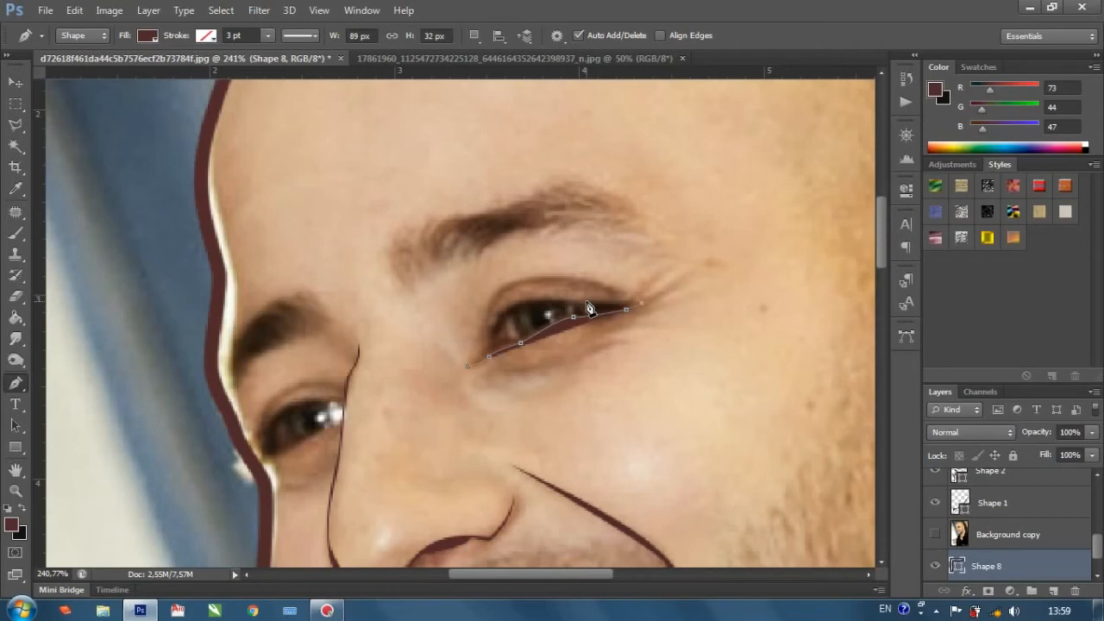
Turn the eye shape back along the lower edge of the eye opening with its fill set to 0%.
{"action": "left_click", "coordinate": [587, 301]}
{"action": "left_click_drag", "start_coordinate": [1092, 456], "coordinate": [987, 482]}
{"action": "scroll", "coordinate": [580, 315], "scroll_direction": "up", "scroll_amount": 4}
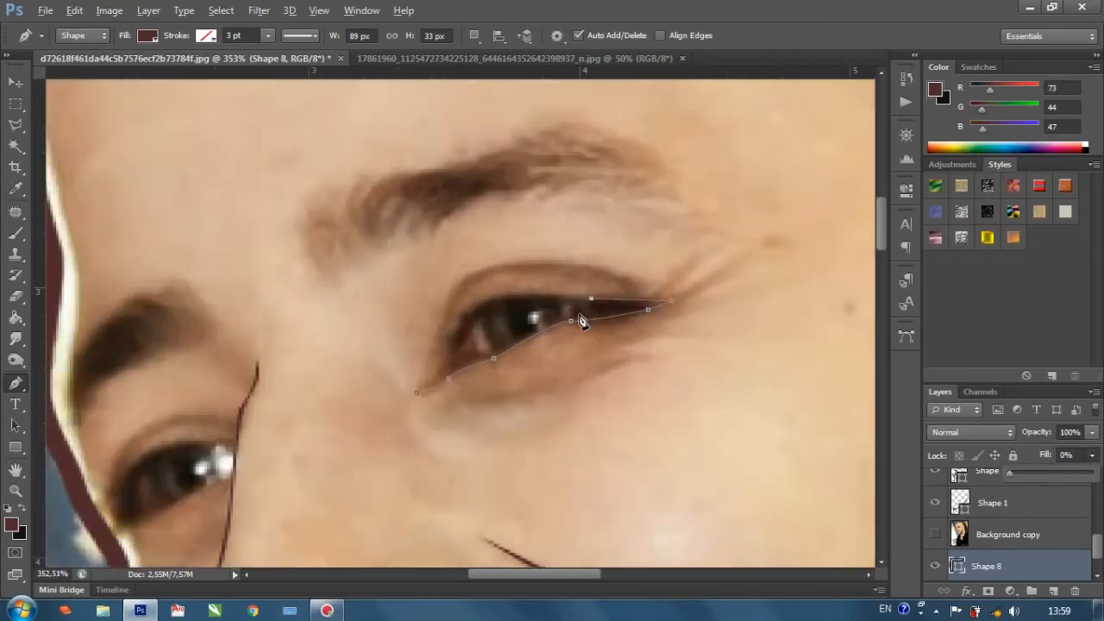
{"action": "scroll", "coordinate": [580, 321], "scroll_direction": "up", "scroll_amount": 2}
{"action": "left_click", "coordinate": [591, 313]}
{"action": "mouse_move", "coordinate": [477, 365]}
{"action": "left_mouse_down"}
{"action": "mouse_move", "coordinate": [389, 408]}
{"action": "mouse_move", "coordinate": [396, 419]}
{"action": "mouse_move", "coordinate": [471, 363]}
{"action": "left_mouse_up"}
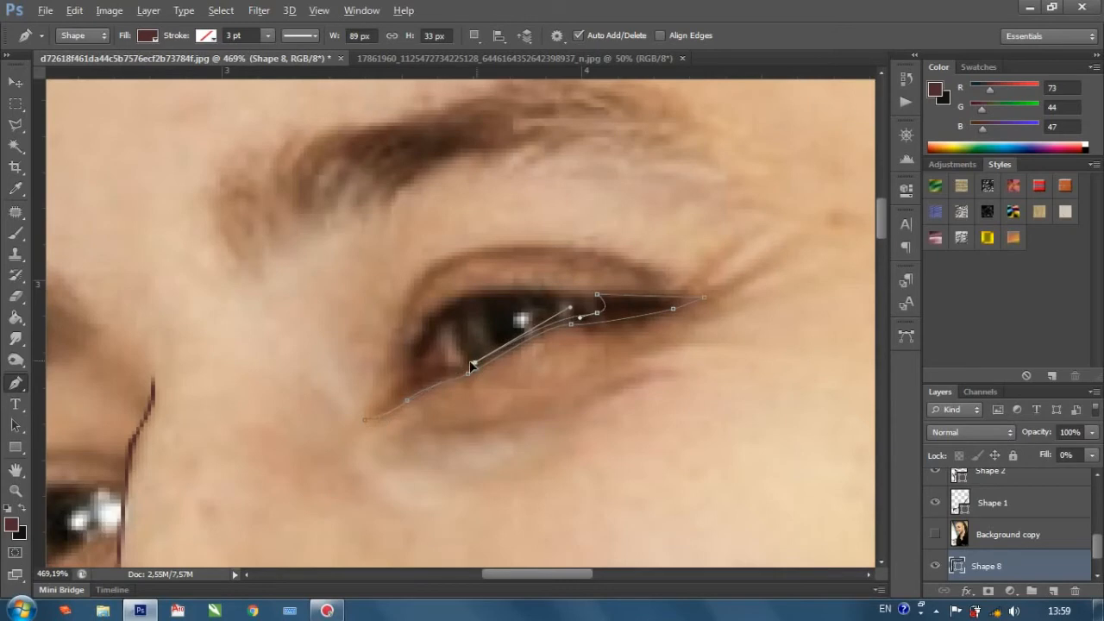
Trace the eye shape around the inner end of the eye opening and across its upper edge.
{"action": "left_click", "coordinate": [429, 370]}
{"action": "key", "text": "ctrl+z"}
{"action": "left_click", "coordinate": [426, 367]}
{"action": "mouse_move", "coordinate": [476, 302]}
{"action": "left_mouse_down"}
{"action": "mouse_move", "coordinate": [524, 280]}
{"action": "mouse_move", "coordinate": [487, 297]}
{"action": "left_mouse_up"}
{"action": "left_click", "coordinate": [569, 299]}
{"action": "key", "text": "ctrl+z"}
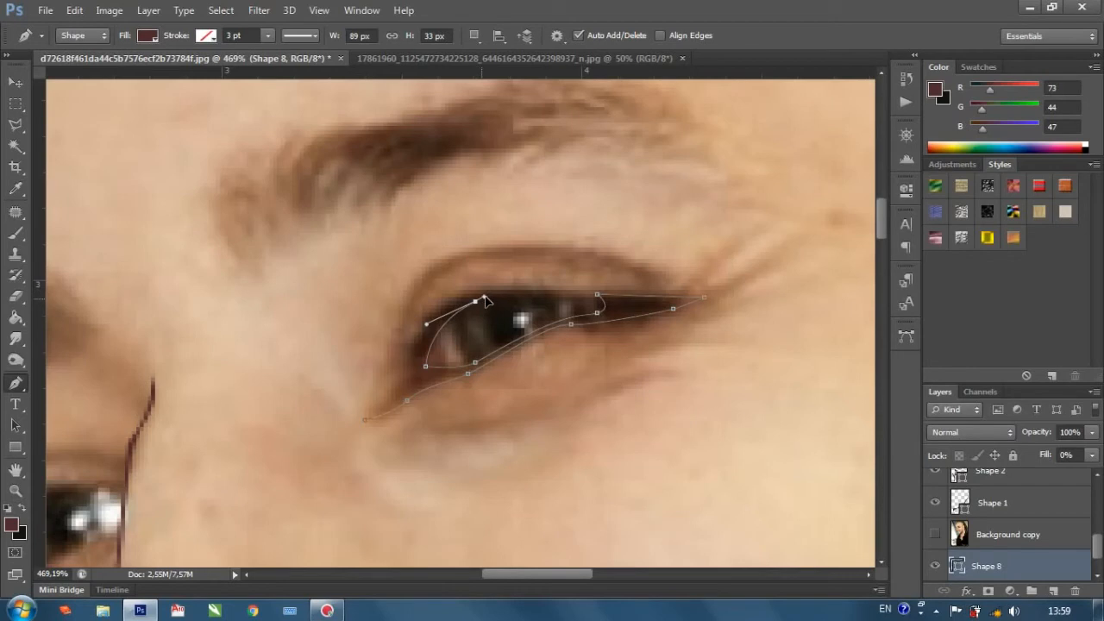
{"action": "left_click", "coordinate": [575, 298]}
Trace the upper lid's outer edge back to the inner corner to close the eye shape, and set its fill to 100%.
{"action": "left_click_drag", "start_coordinate": [449, 309], "coordinate": [411, 383]}
{"action": "left_click", "coordinate": [398, 395]}
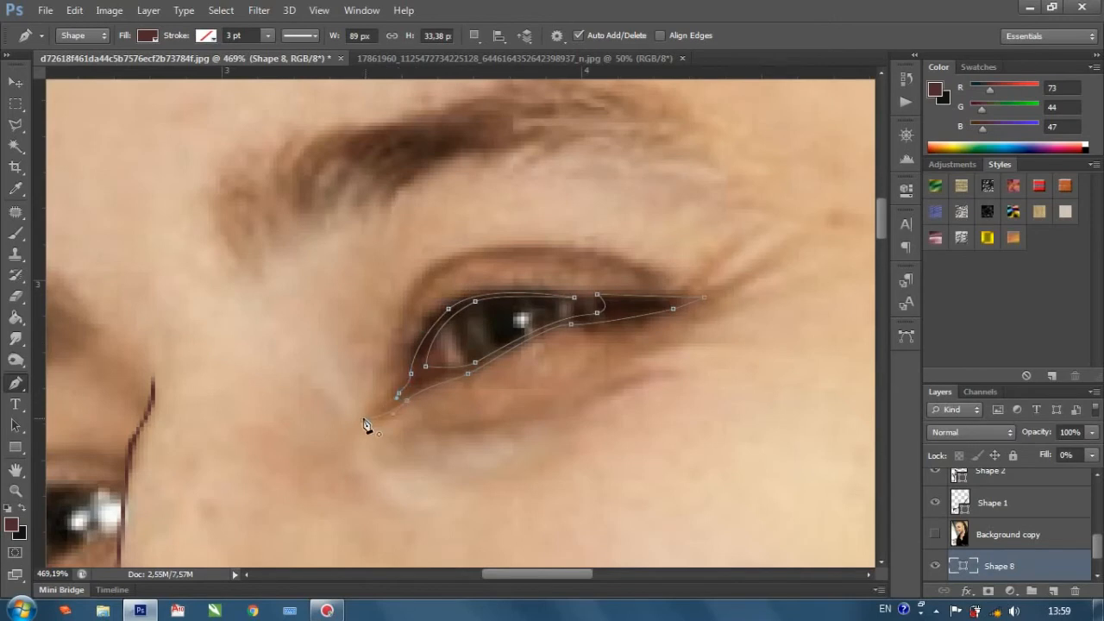
{"action": "left_click", "coordinate": [324, 435], "text": "ctrl"}
{"action": "scroll", "coordinate": [466, 395], "scroll_direction": "down", "scroll_amount": 10}
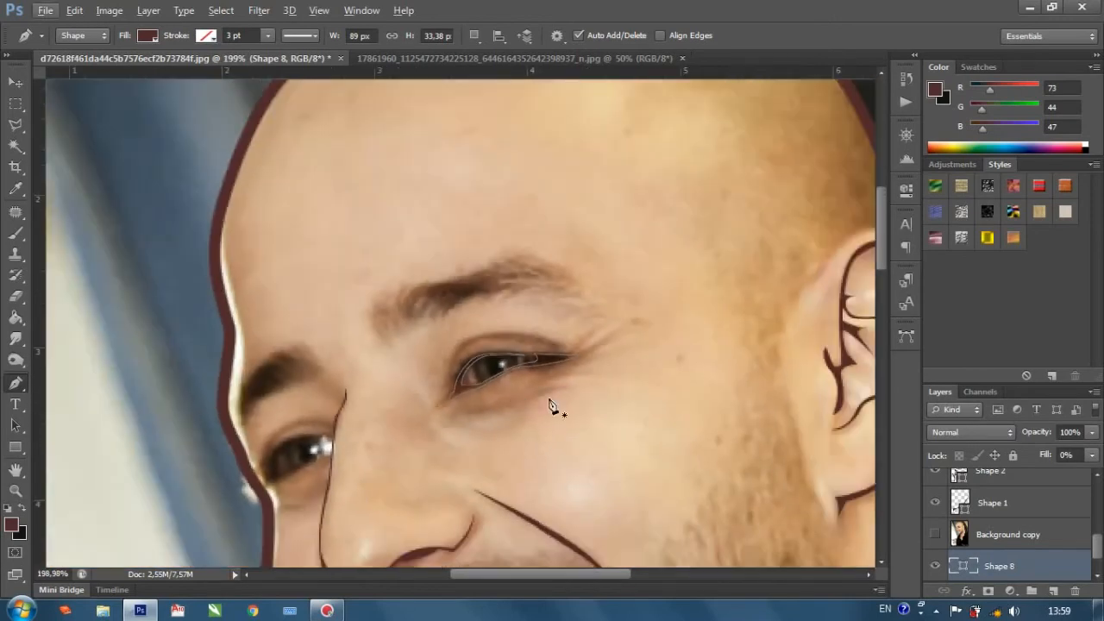
{"action": "left_click", "coordinate": [1092, 456]}
{"action": "left_click_drag", "start_coordinate": [1076, 480], "coordinate": [1096, 475]}
Start a new pen shape around the far eye, tracing its lower lid to the outer corner and back along the upper lid toward the nose.
{"action": "scroll", "coordinate": [574, 394], "scroll_direction": "up", "scroll_amount": 2}
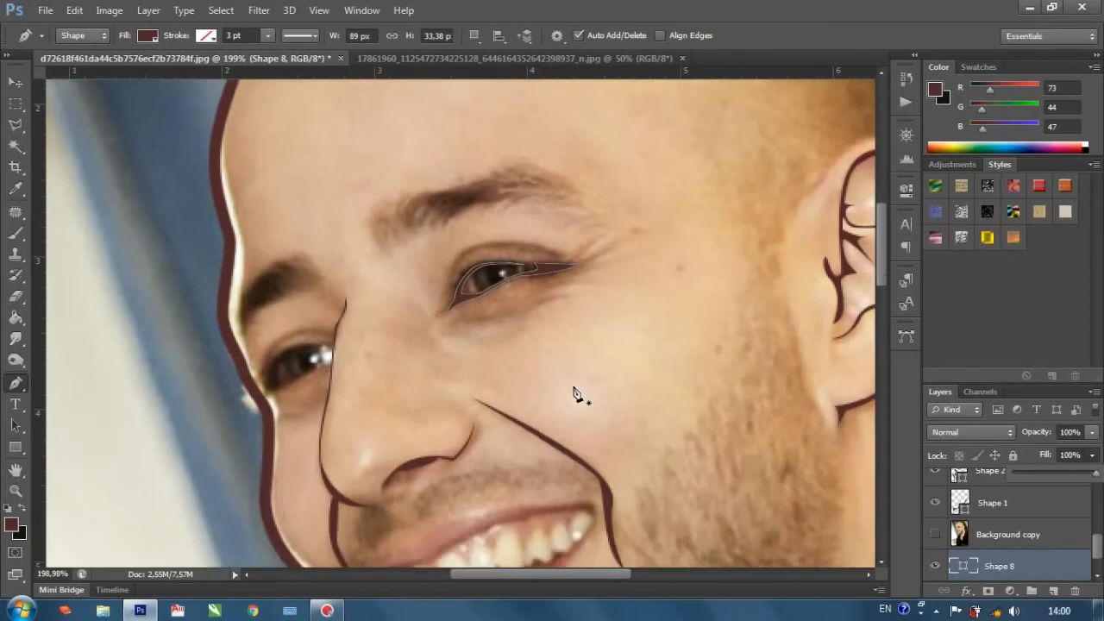
{"action": "scroll", "coordinate": [250, 399], "scroll_direction": "up", "scroll_amount": 3}
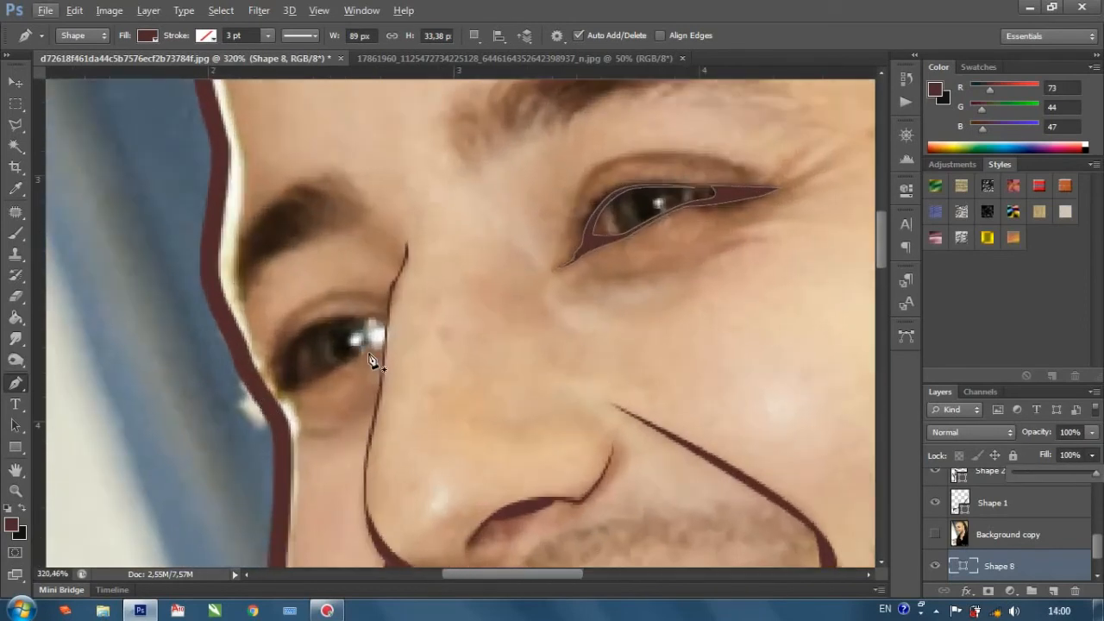
{"action": "left_click", "coordinate": [370, 357]}
{"action": "left_click", "coordinate": [282, 391]}
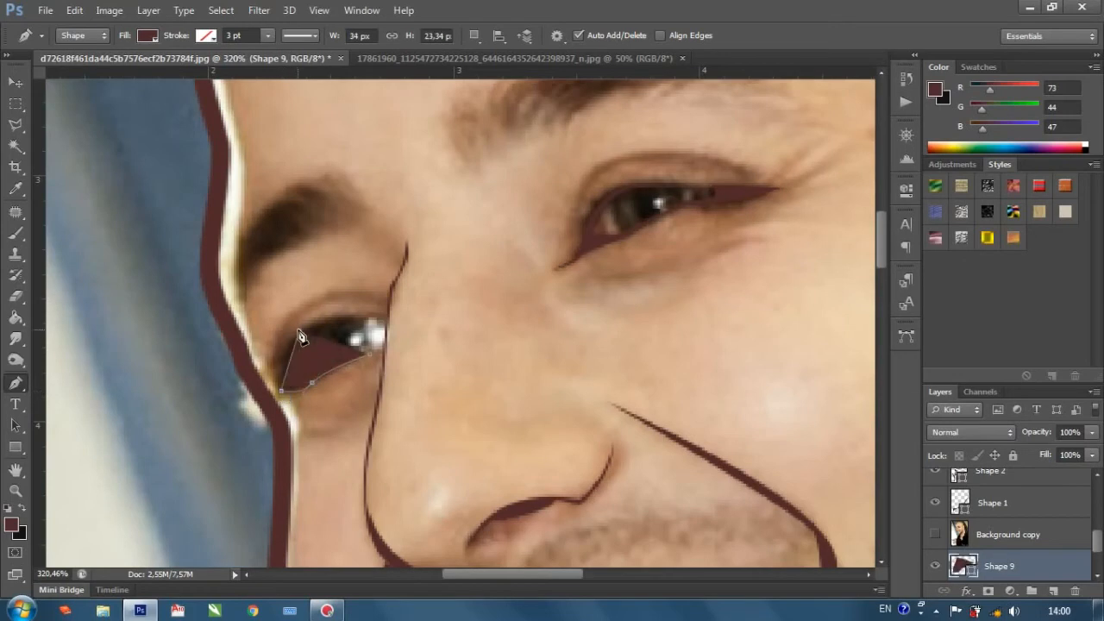
{"action": "left_click_drag", "start_coordinate": [308, 333], "coordinate": [364, 323]}
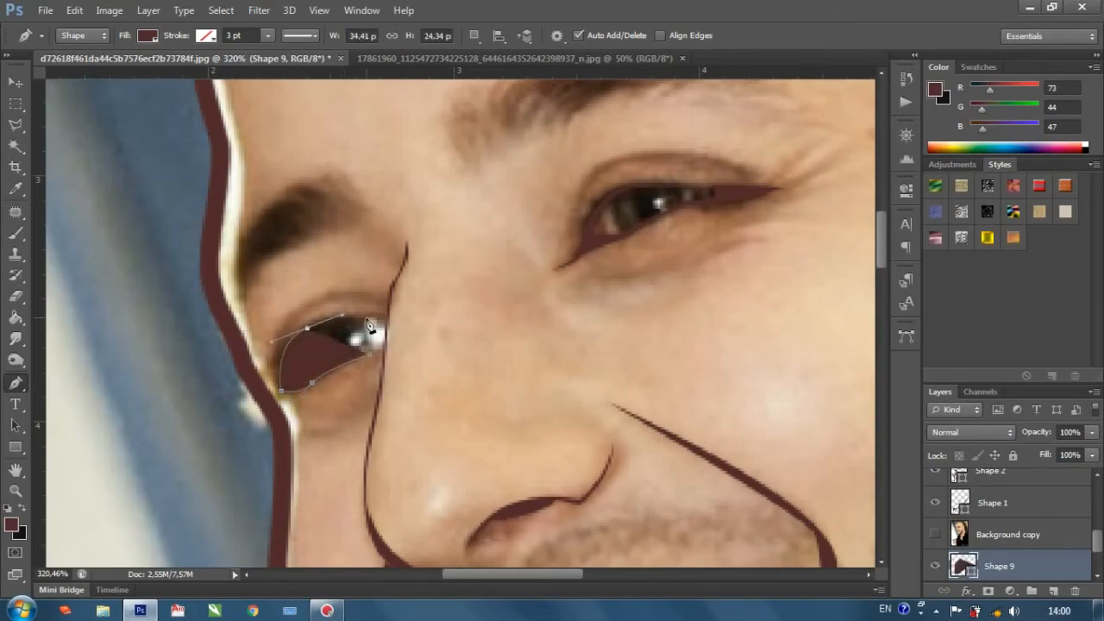
{"action": "left_click", "coordinate": [374, 318]}
Set the far-eye shape's fill to 0%, trace its inner edge back along the eye opening to close it, and restore the fill to 100%.
{"action": "left_click", "coordinate": [1093, 457]}
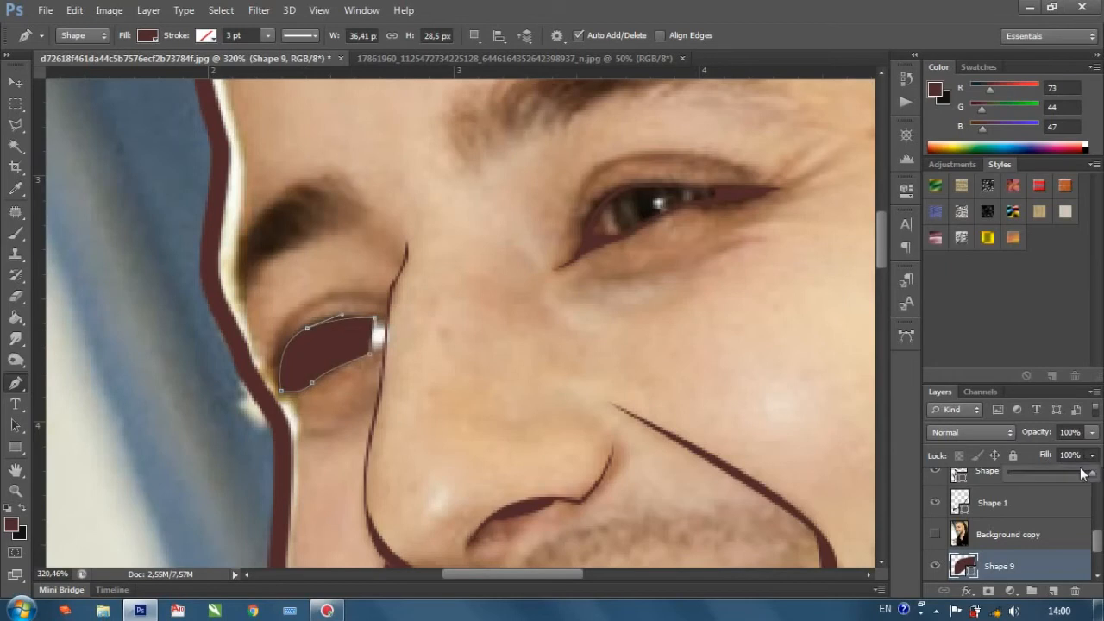
{"action": "left_click_drag", "start_coordinate": [1092, 474], "coordinate": [880, 452]}
{"action": "left_click", "coordinate": [297, 367]}
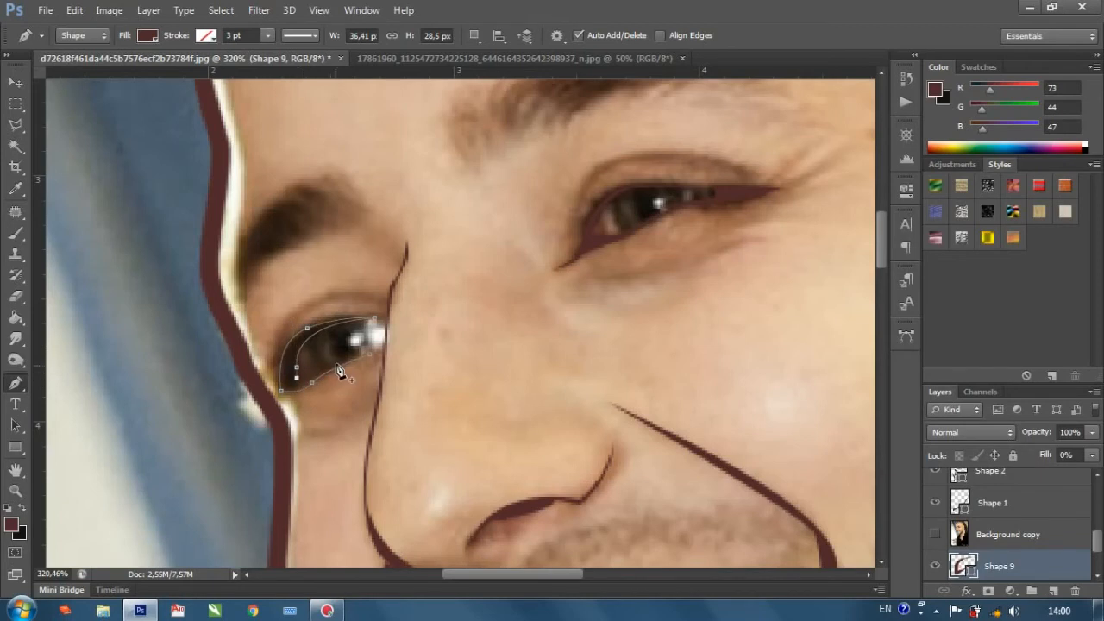
{"action": "scroll", "coordinate": [345, 371], "scroll_direction": "up", "scroll_amount": 2}
{"action": "left_click", "coordinate": [382, 359]}
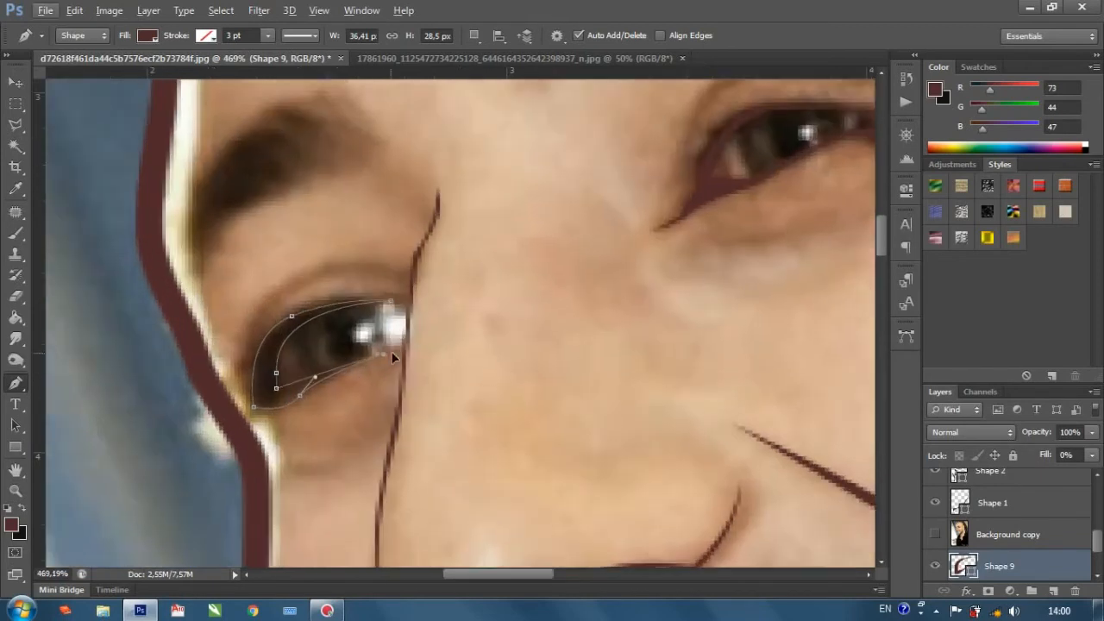
{"action": "scroll", "coordinate": [429, 350], "scroll_direction": "down", "scroll_amount": 4}
{"action": "left_click", "coordinate": [1092, 455]}
{"action": "scroll", "coordinate": [1018, 552], "scroll_direction": "down", "scroll_amount": 2}
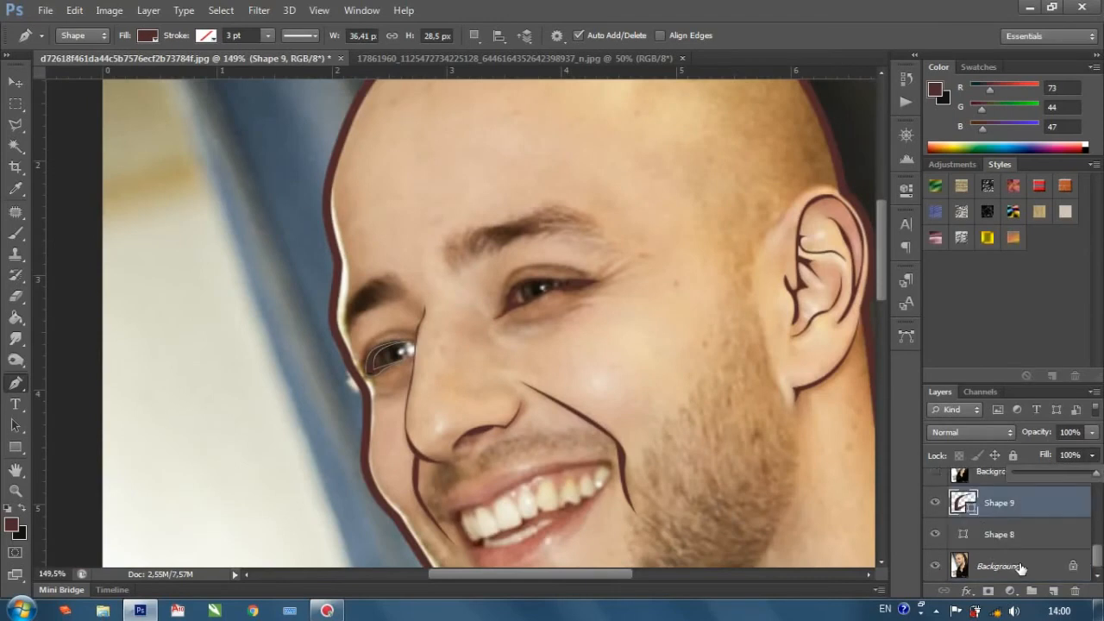
Draw a thin curved pen shape about 65 × 28 px above the Background layer, along the upper-lid crease of the eye nearer the ear.
{"action": "left_click", "coordinate": [1020, 567]}
{"action": "scroll", "coordinate": [565, 316], "scroll_direction": "up", "scroll_amount": 3}
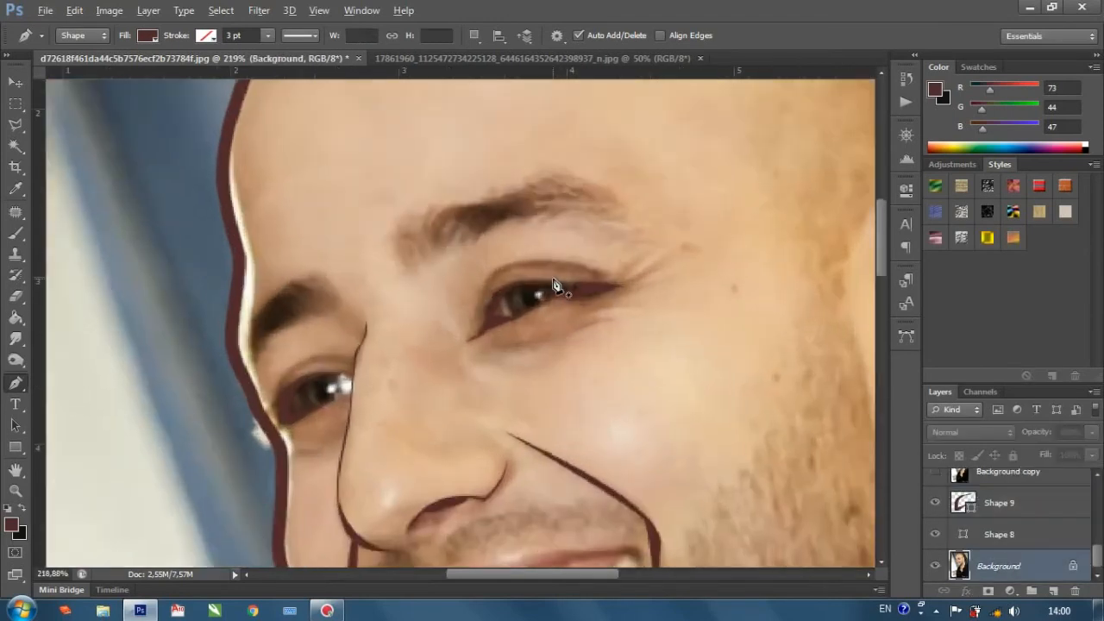
{"action": "left_click", "coordinate": [477, 311]}
{"action": "left_click_drag", "start_coordinate": [505, 263], "coordinate": [521, 254]}
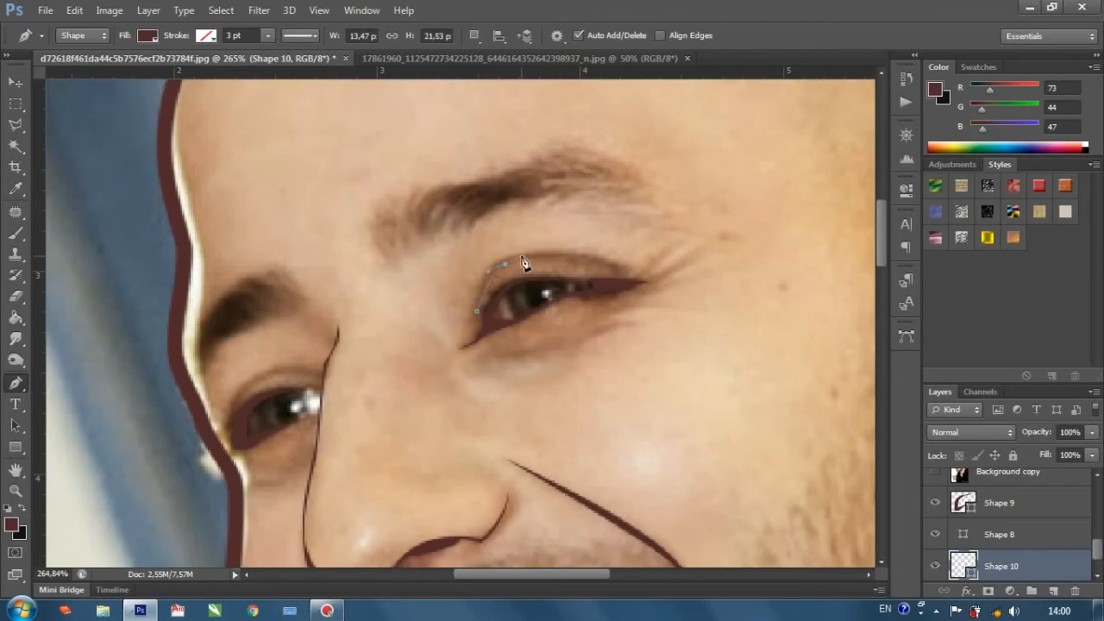
{"action": "left_click_drag", "start_coordinate": [607, 267], "coordinate": [615, 277]}
{"action": "left_click", "coordinate": [614, 278]}
{"action": "left_click_drag", "start_coordinate": [549, 252], "coordinate": [464, 251]}
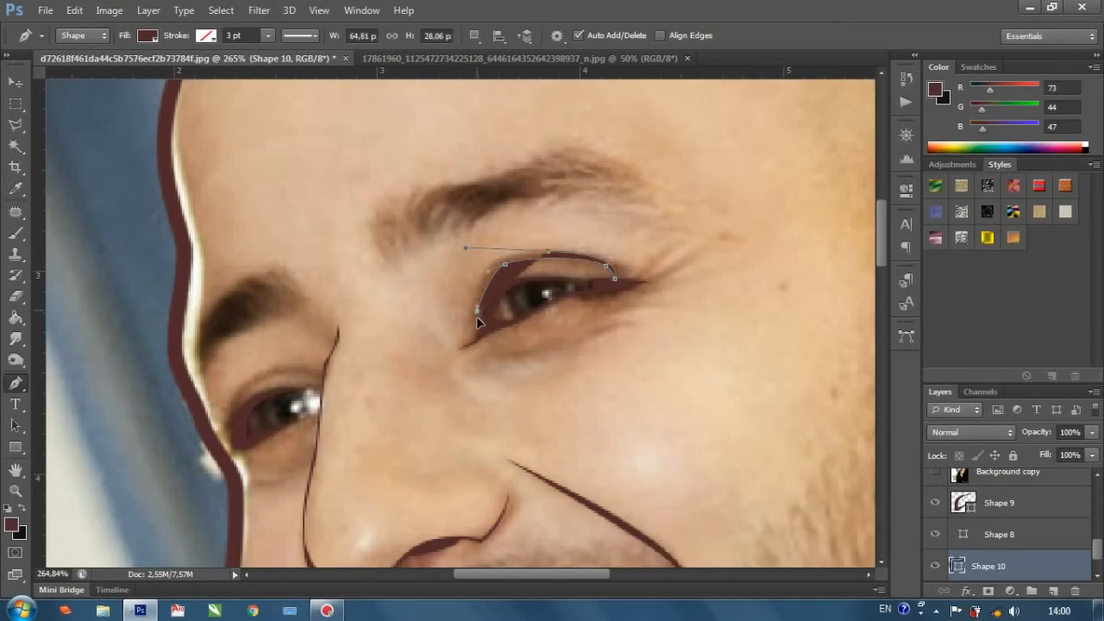
{"action": "scroll", "coordinate": [480, 327], "scroll_direction": "down", "scroll_amount": 2}
Draw a thin curved pen shape about 37 × 18 px along the upper-lid crease of the far eye.
{"action": "scroll", "coordinate": [285, 390], "scroll_direction": "up", "scroll_amount": 3}
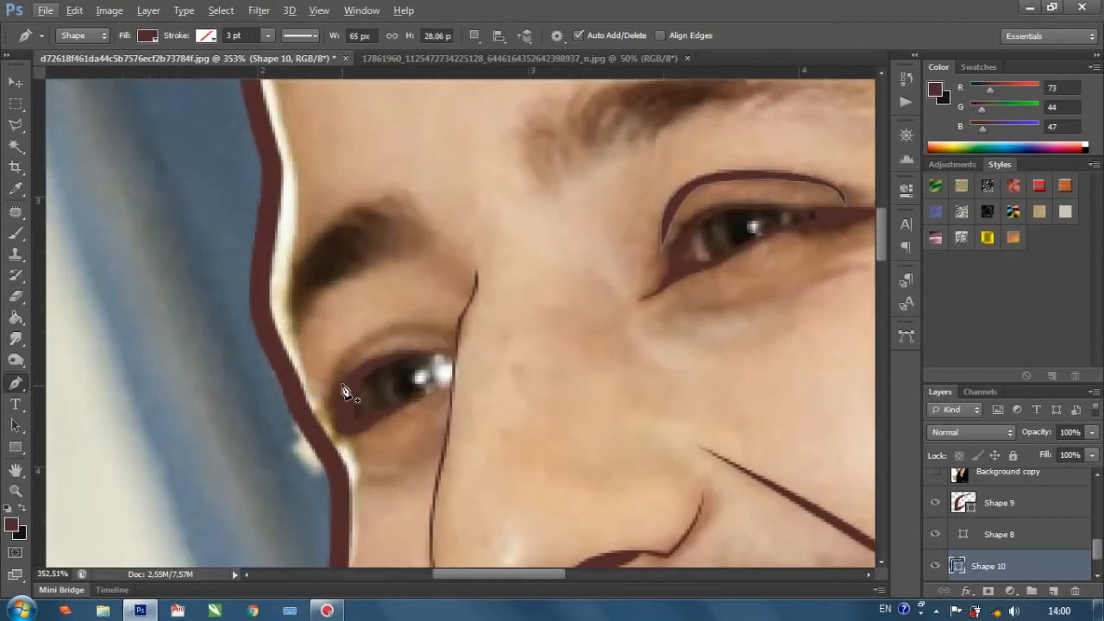
{"action": "left_click", "coordinate": [346, 378]}
{"action": "left_click", "coordinate": [375, 342]}
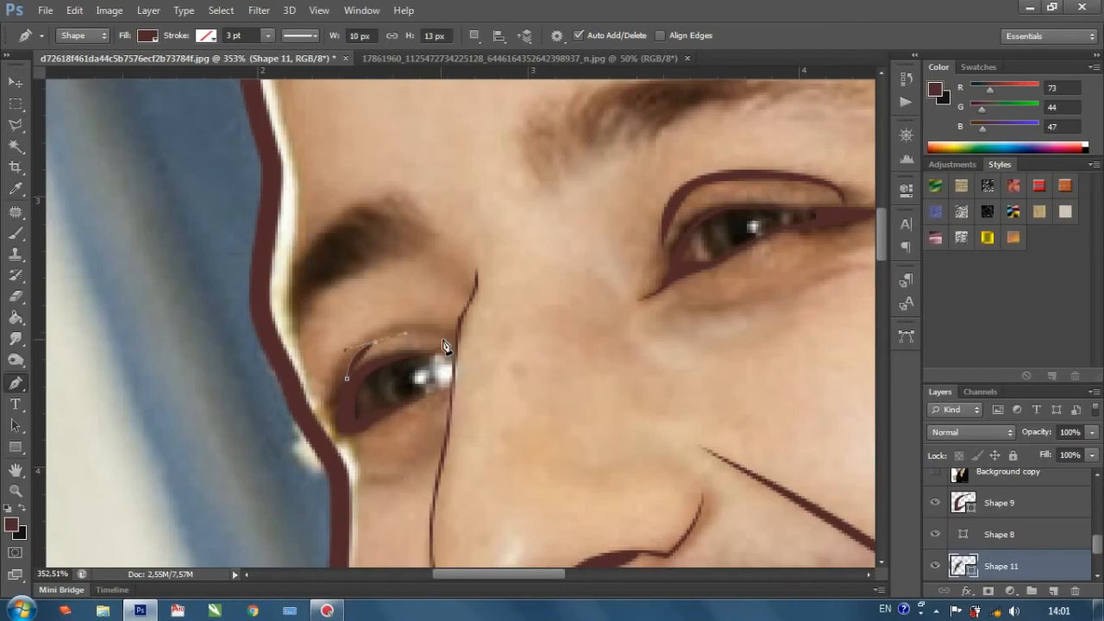
{"action": "left_click", "coordinate": [447, 343]}
{"action": "mouse_move", "coordinate": [345, 364]}
{"action": "left_mouse_down"}
{"action": "mouse_move", "coordinate": [326, 384]}
{"action": "mouse_move", "coordinate": [347, 362]}
{"action": "mouse_move", "coordinate": [348, 382]}
{"action": "left_mouse_up"}
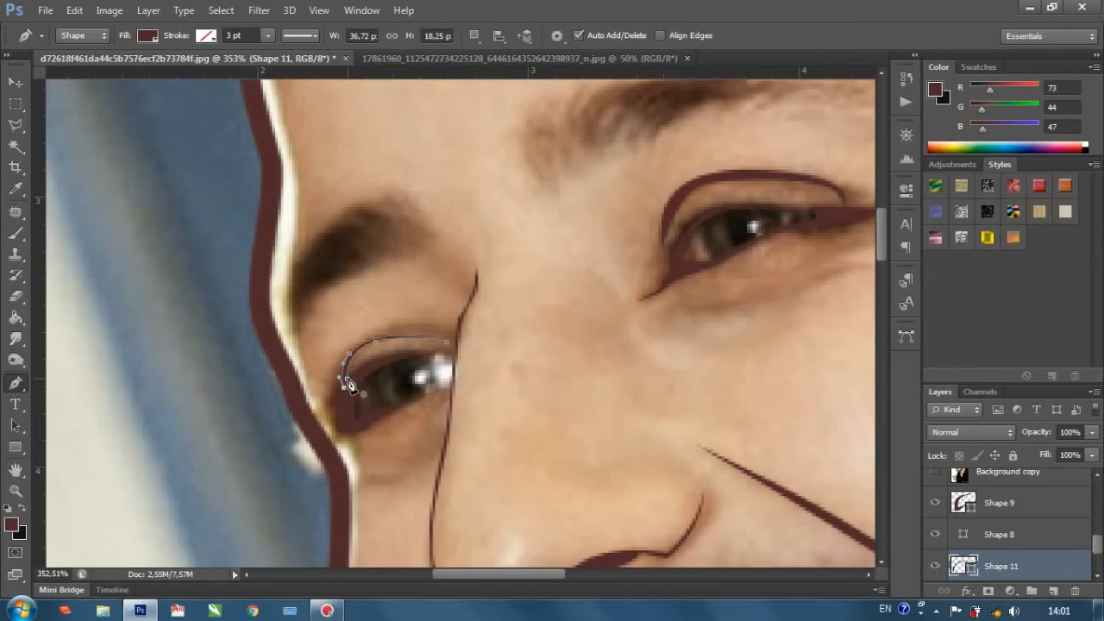
Hide the Background layer to check the line art on its own, and show the layer again.
{"action": "scroll", "coordinate": [385, 378], "scroll_direction": "down", "scroll_amount": 8}
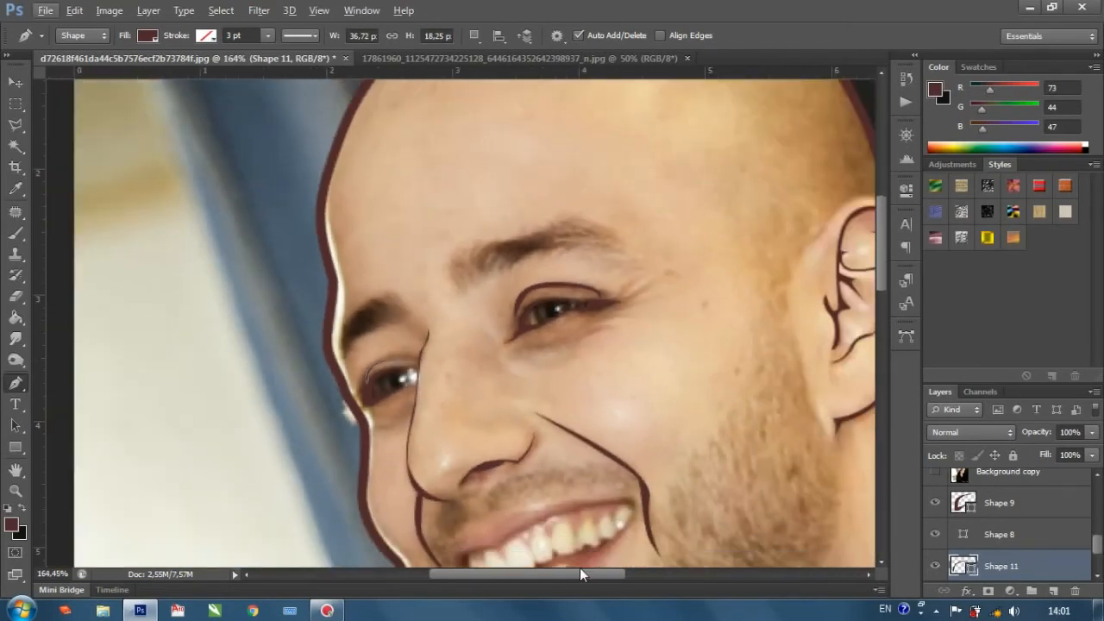
{"action": "left_click_drag", "start_coordinate": [584, 573], "coordinate": [596, 573]}
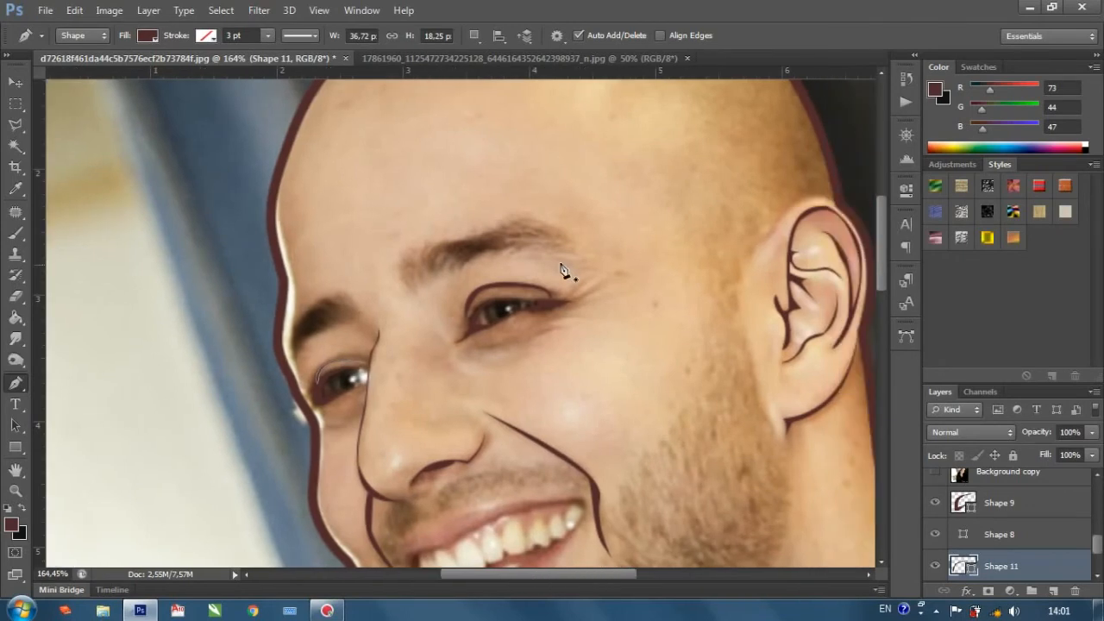
{"action": "scroll", "coordinate": [966, 535], "scroll_direction": "down", "scroll_amount": 2}
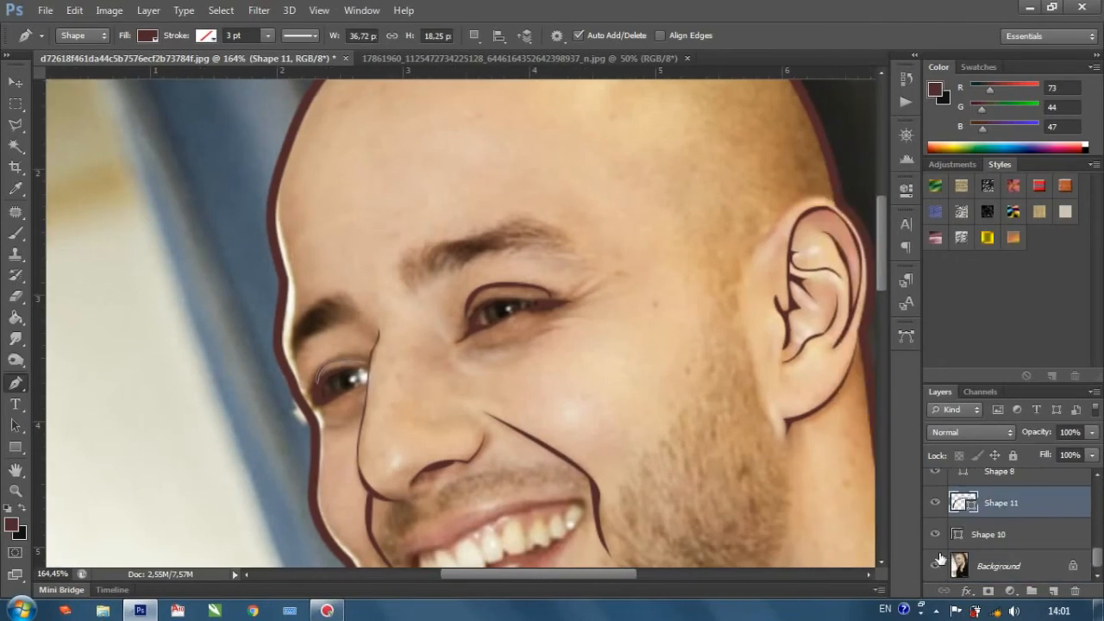
{"action": "left_click", "coordinate": [935, 565]}
{"action": "scroll", "coordinate": [658, 470], "scroll_direction": "down", "scroll_amount": 4}
{"action": "scroll", "coordinate": [725, 496], "scroll_direction": "up", "scroll_amount": 2}
{"action": "left_click", "coordinate": [935, 566]}
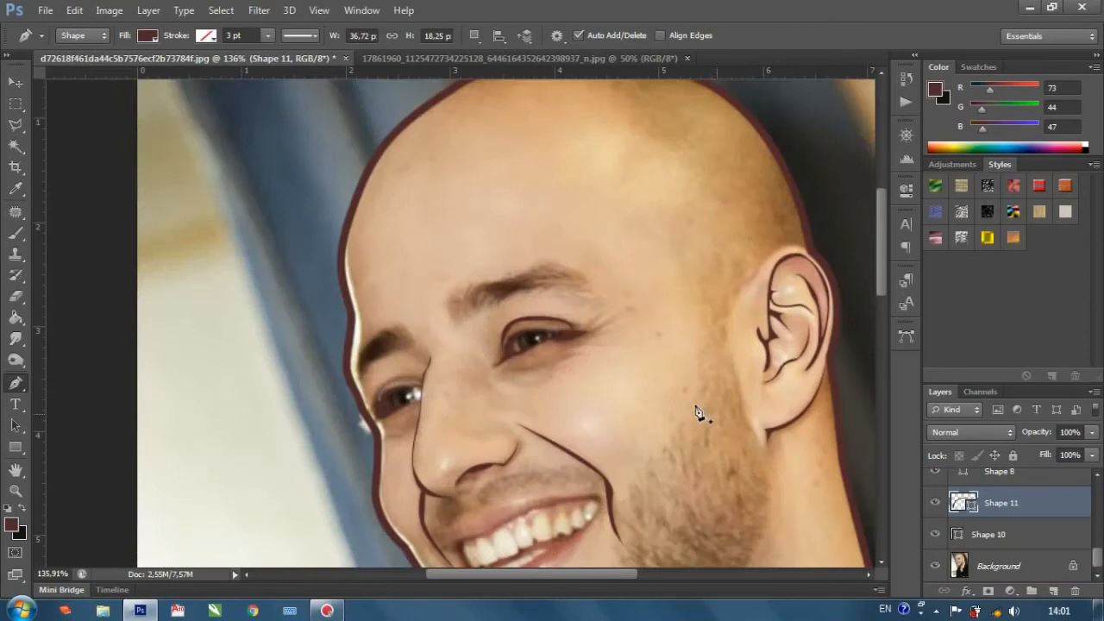
Draw a solid iris shape about 28 × 18 px inside the opening of the eye nearer the ear.
{"action": "scroll", "coordinate": [526, 345], "scroll_direction": "up", "scroll_amount": 4}
{"action": "scroll", "coordinate": [527, 351], "scroll_direction": "down", "scroll_amount": 1}
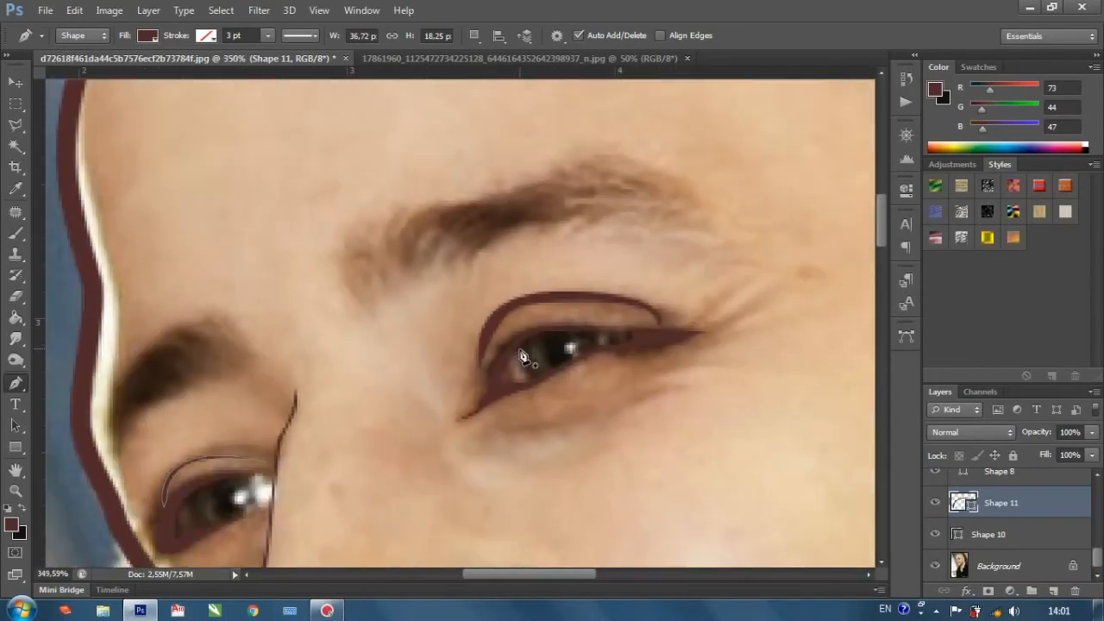
{"action": "left_click", "coordinate": [519, 344]}
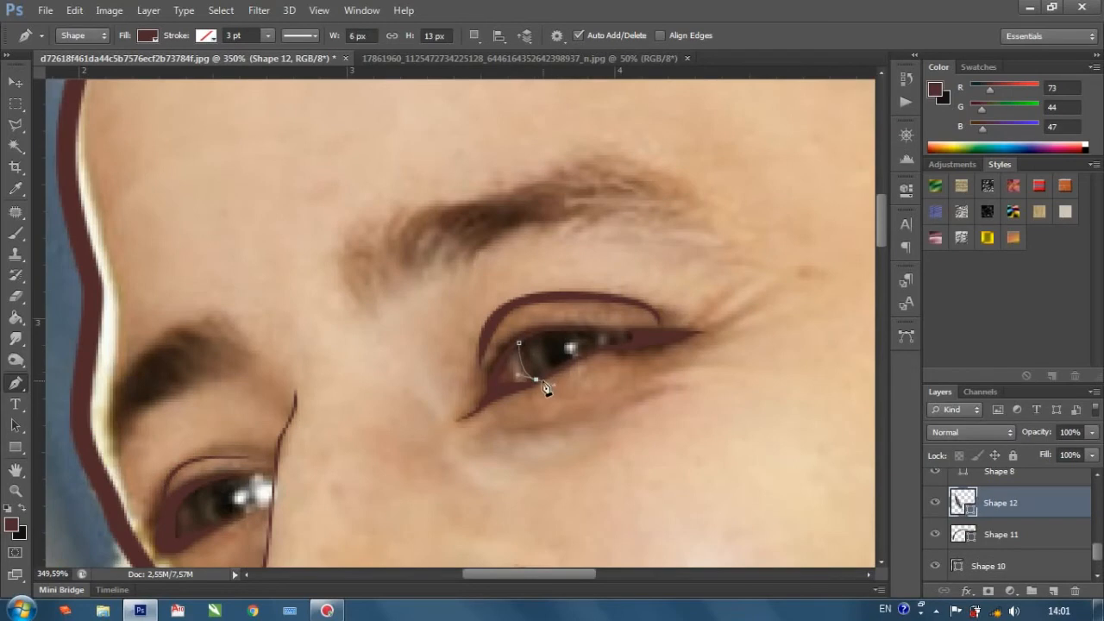
{"action": "left_click", "coordinate": [593, 352]}
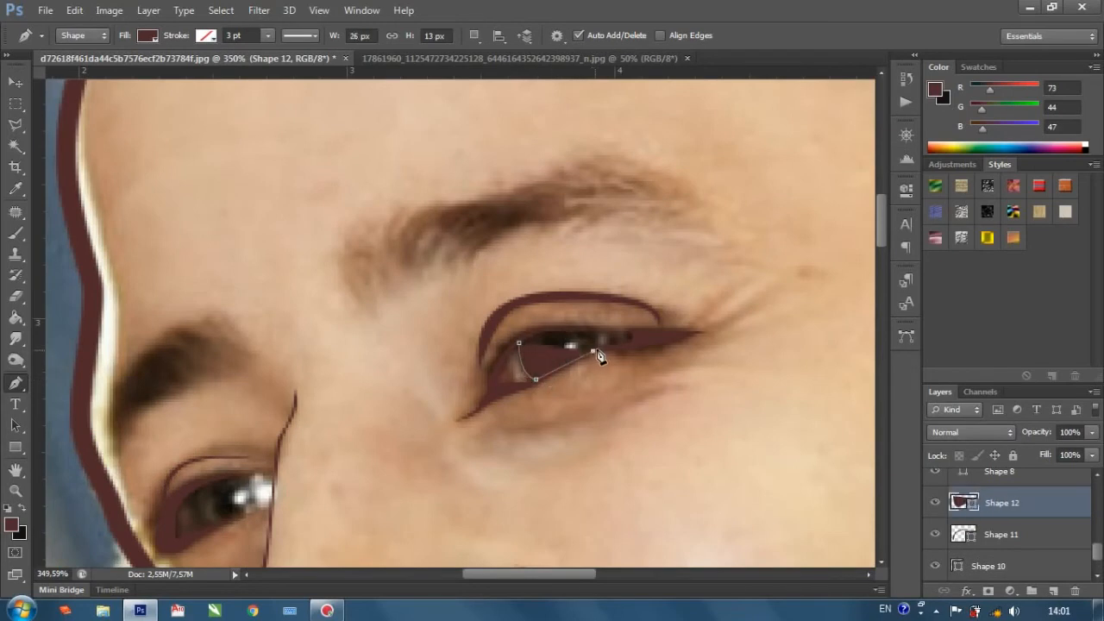
{"action": "left_click", "coordinate": [593, 330]}
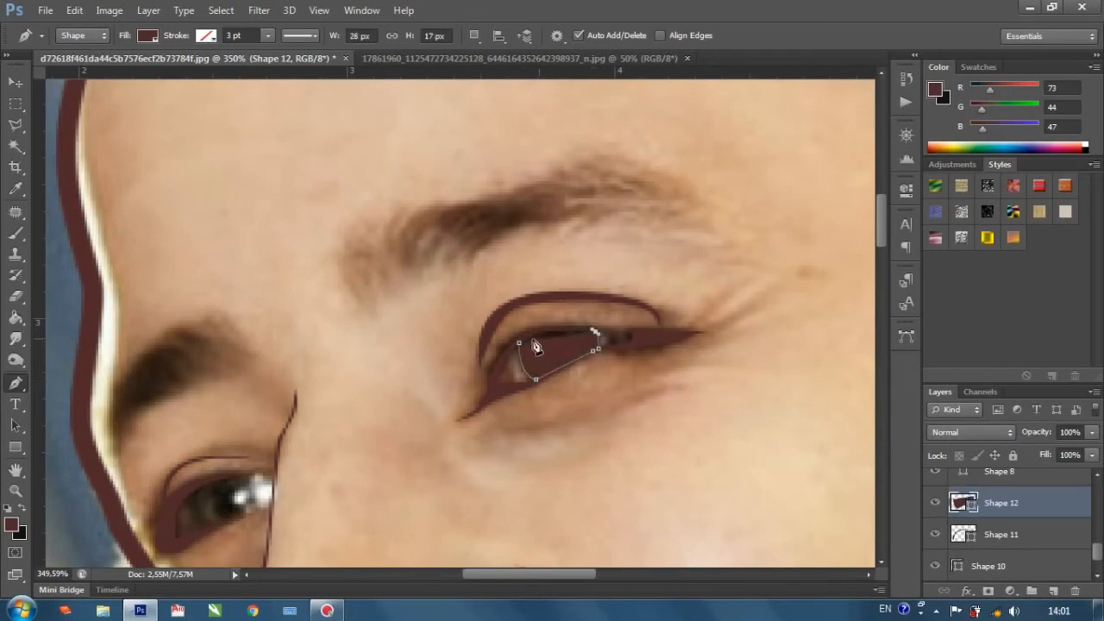
{"action": "left_click_drag", "start_coordinate": [519, 343], "coordinate": [512, 366]}
{"action": "scroll", "coordinate": [513, 365], "scroll_direction": "down", "scroll_amount": 2}
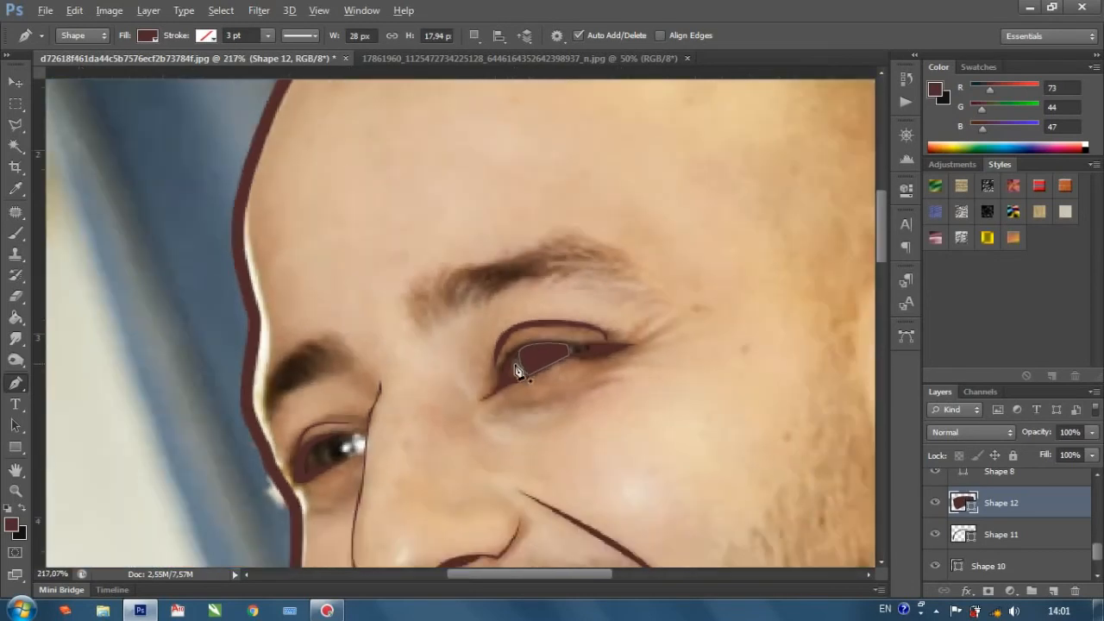
Draw a solid iris shape about 24 × 21 px inside the opening of the far eye.
{"action": "scroll", "coordinate": [311, 479], "scroll_direction": "up", "scroll_amount": 3}
{"action": "left_click", "coordinate": [323, 428]}
{"action": "left_click_drag", "start_coordinate": [328, 463], "coordinate": [339, 468]}
{"action": "scroll", "coordinate": [354, 470], "scroll_direction": "down", "scroll_amount": 1}
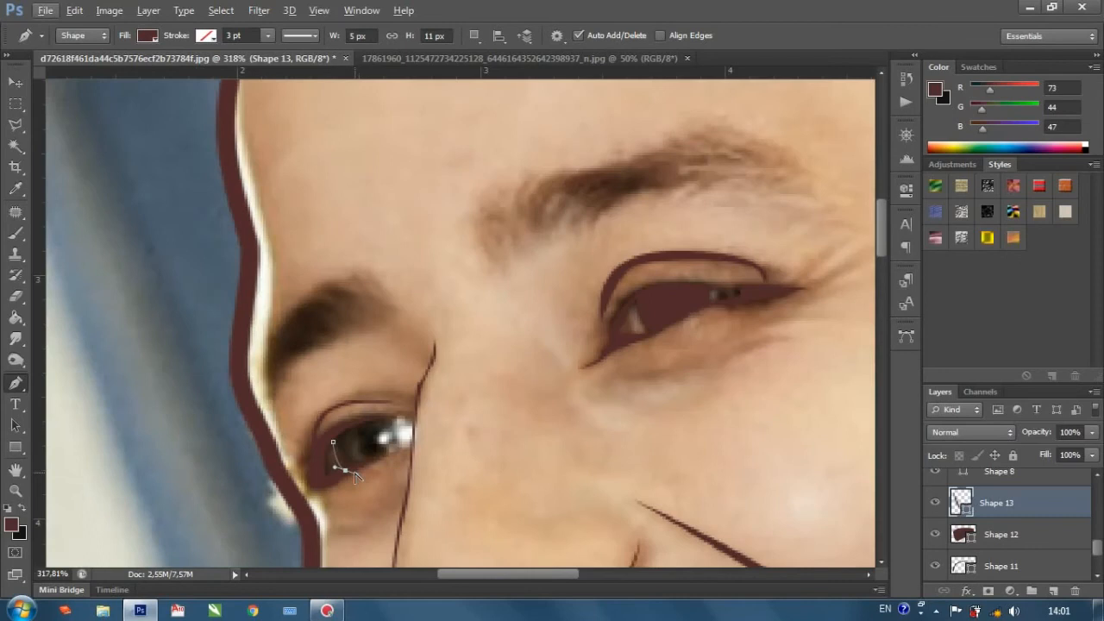
{"action": "left_click", "coordinate": [384, 455]}
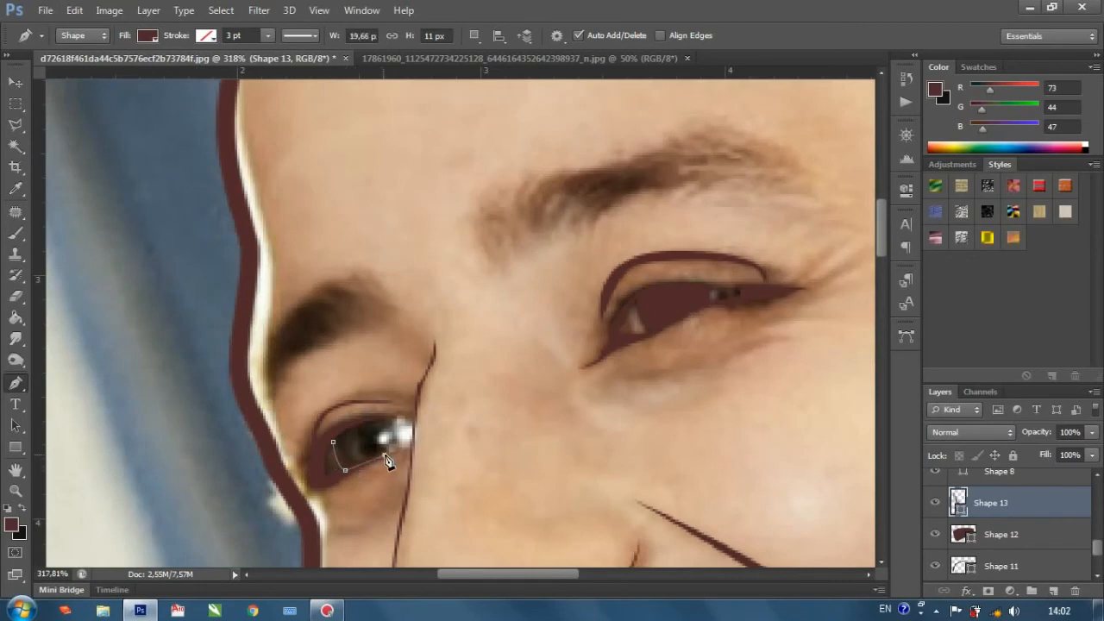
{"action": "left_click", "coordinate": [386, 417]}
{"action": "left_click_drag", "start_coordinate": [374, 389], "coordinate": [373, 387]}
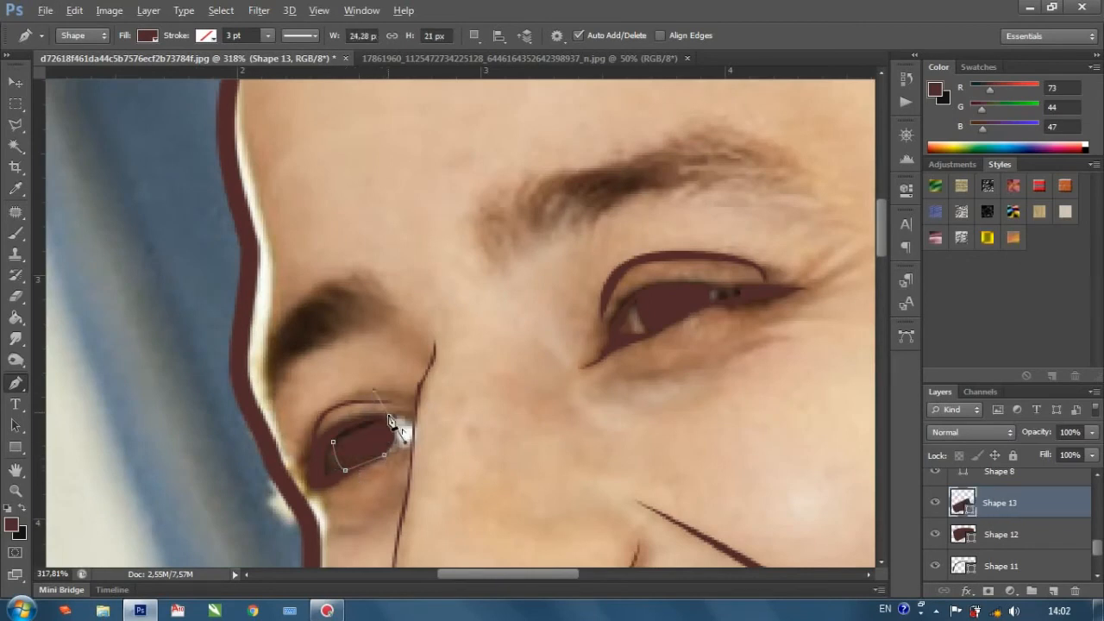
{"action": "left_click", "coordinate": [389, 418], "text": "alt"}
{"action": "left_click", "coordinate": [335, 448]}
{"action": "scroll", "coordinate": [335, 451], "scroll_direction": "down", "scroll_amount": 2}
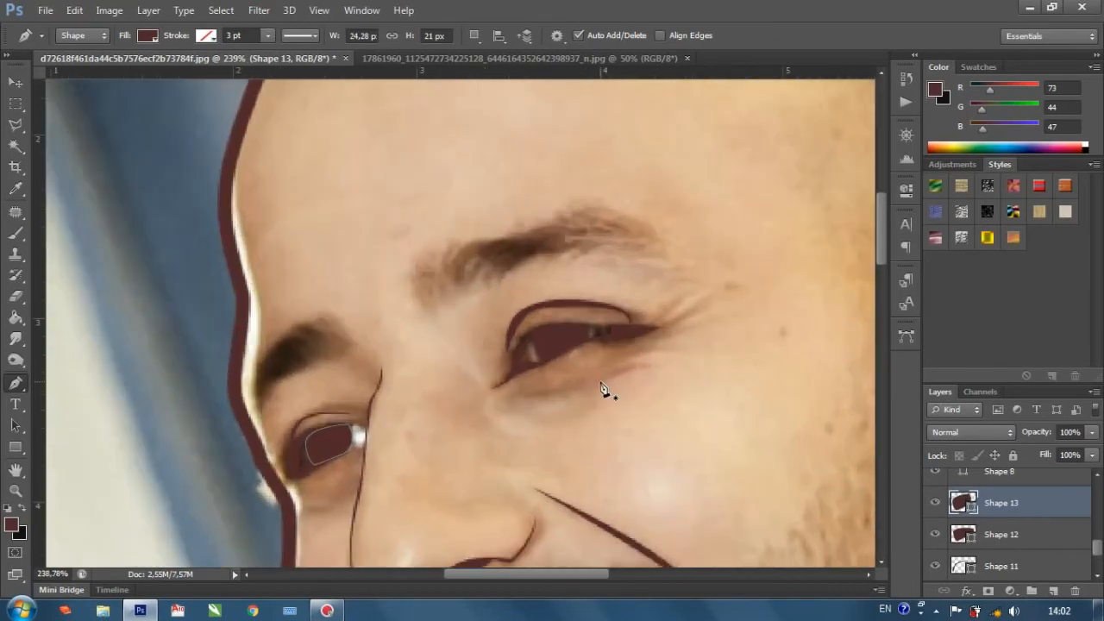
Start a new pen shape along the crease beneath the eye nearer the ear, with its fill set to 0%.
{"action": "scroll", "coordinate": [613, 380], "scroll_direction": "up", "scroll_amount": 1}
{"action": "left_click", "coordinate": [515, 395]}
{"action": "left_click_drag", "start_coordinate": [585, 387], "coordinate": [658, 366]}
{"action": "left_click", "coordinate": [1093, 456]}
{"action": "left_click_drag", "start_coordinate": [999, 471], "coordinate": [592, 387]}
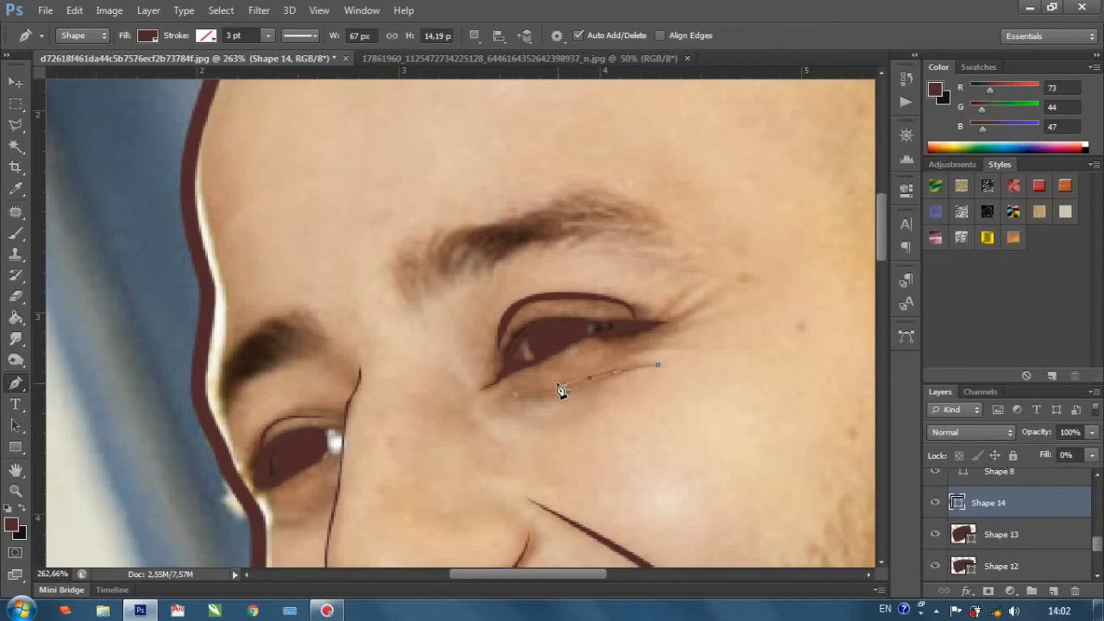
Extend the under-eye shape with pointed wrinkle lines fanning out from the eye's outer corner.
{"action": "left_click_drag", "start_coordinate": [671, 347], "coordinate": [700, 354]}
{"action": "left_click_drag", "start_coordinate": [717, 317], "coordinate": [726, 309]}
{"action": "left_click_drag", "start_coordinate": [669, 333], "coordinate": [648, 334]}
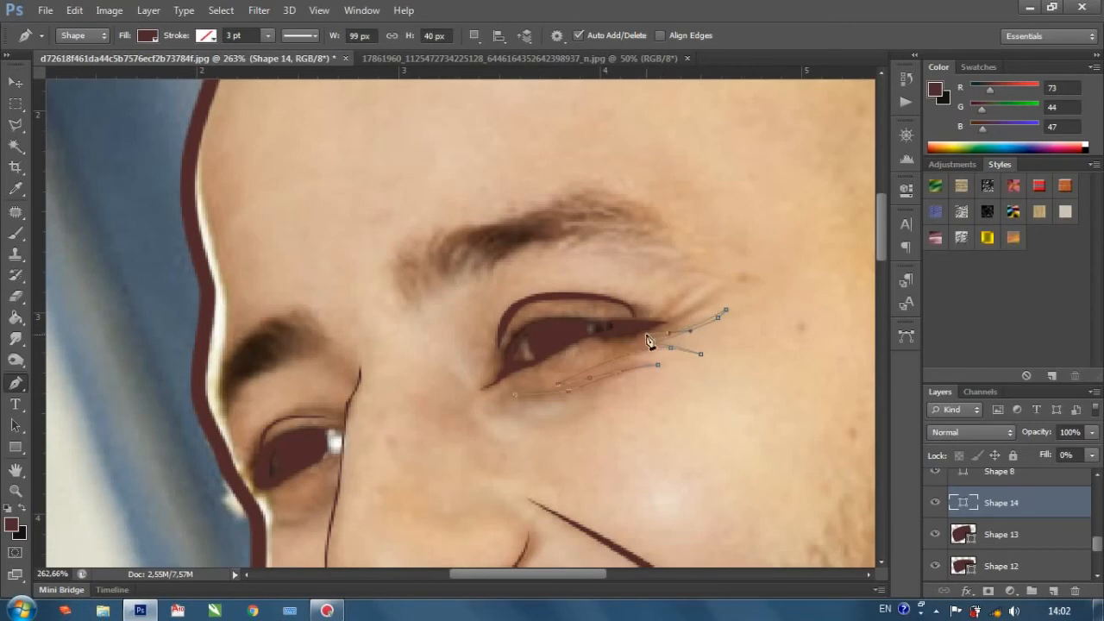
{"action": "left_click", "coordinate": [668, 334], "text": "alt"}
{"action": "left_click", "coordinate": [720, 299]}
{"action": "left_click_drag", "start_coordinate": [721, 298], "coordinate": [678, 320]}
{"action": "left_click", "coordinate": [708, 283]}
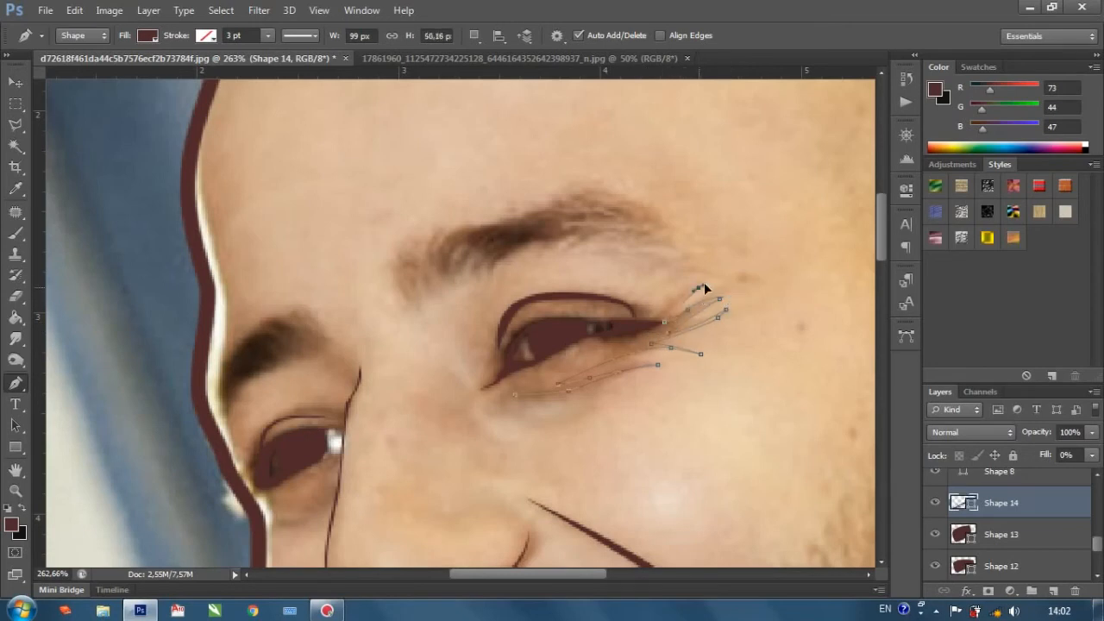
Trace the wrinkle shape back to the under-eye crease to finish it at about 99 × 52.5 px, and set its fill to 100%.
{"action": "left_click", "coordinate": [639, 334]}
{"action": "key", "text": "Return"}
{"action": "left_click_drag", "start_coordinate": [660, 321], "coordinate": [616, 360]}
{"action": "key", "text": "Return"}
{"action": "left_click", "coordinate": [1092, 456]}
{"action": "left_click", "coordinate": [1096, 473]}
{"action": "scroll", "coordinate": [770, 438], "scroll_direction": "down", "scroll_amount": 8}
{"action": "scroll", "coordinate": [770, 436], "scroll_direction": "down", "scroll_amount": 2}
Draw a filled crease shape about 27 × 13 px beneath the far eye, with short pointed wrinkles toward the nose.
{"action": "scroll", "coordinate": [595, 376], "scroll_direction": "up", "scroll_amount": 8}
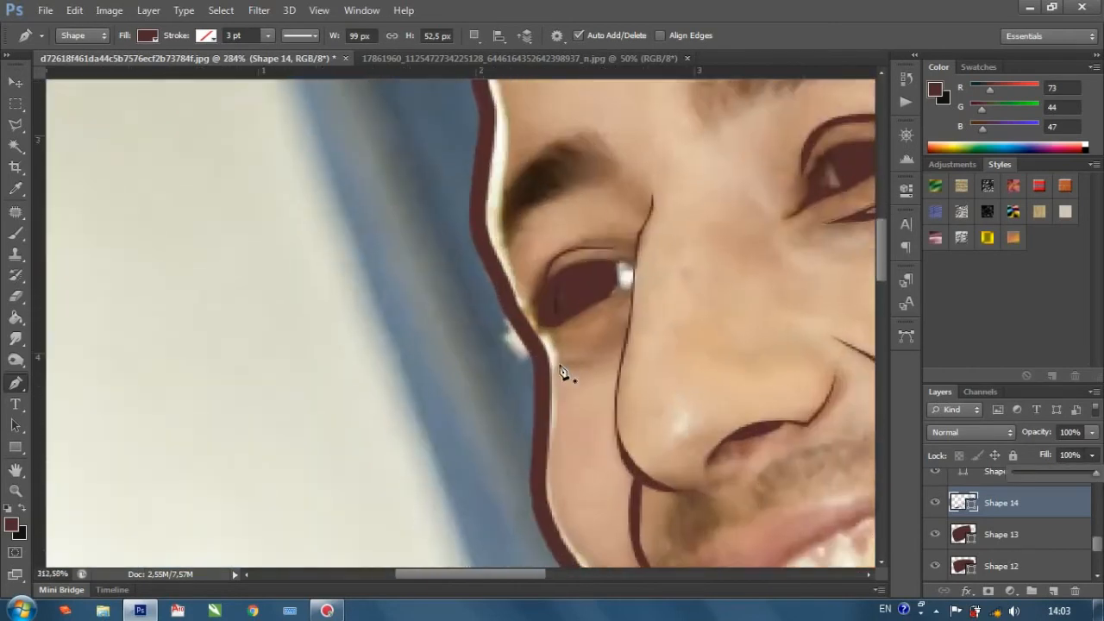
{"action": "left_click", "coordinate": [613, 368]}
{"action": "left_click_drag", "start_coordinate": [552, 373], "coordinate": [621, 351]}
{"action": "left_click_drag", "start_coordinate": [615, 349], "coordinate": [602, 337]}
{"action": "mouse_move", "coordinate": [619, 347]}
{"action": "left_mouse_down"}
{"action": "mouse_move", "coordinate": [623, 332]}
{"action": "mouse_move", "coordinate": [637, 336]}
{"action": "left_mouse_up"}
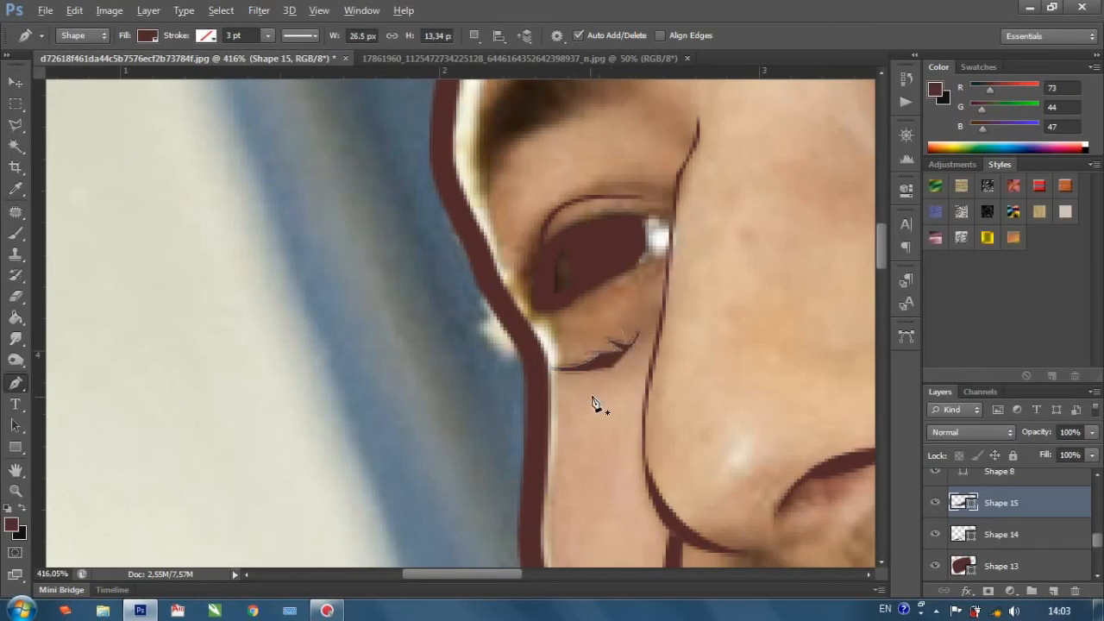
{"action": "scroll", "coordinate": [592, 398], "scroll_direction": "down", "scroll_amount": 10}
Start a new pen shape at the inner end of the eyebrow nearer the ear, with its fill set to 0%.
{"action": "scroll", "coordinate": [733, 236], "scroll_direction": "up", "scroll_amount": 4}
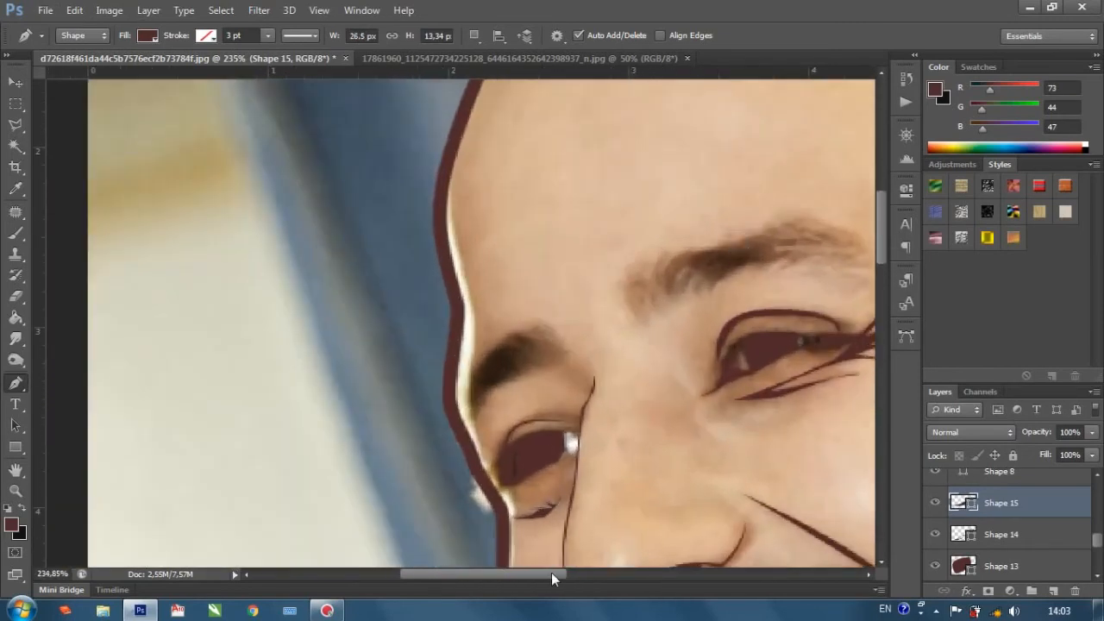
{"action": "scroll", "coordinate": [633, 363], "scroll_direction": "right", "scroll_amount": 2}
{"action": "scroll", "coordinate": [579, 374], "scroll_direction": "up", "scroll_amount": 1}
{"action": "left_click", "coordinate": [571, 360]}
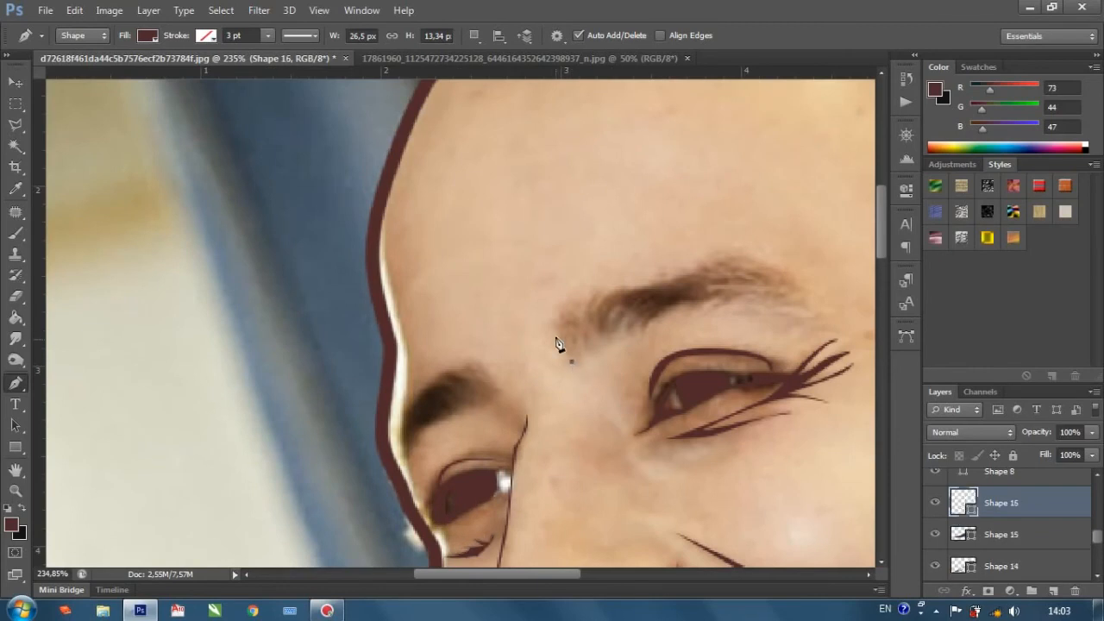
{"action": "left_click_drag", "start_coordinate": [561, 305], "coordinate": [568, 293]}
{"action": "left_click", "coordinate": [559, 316], "text": "alt"}
{"action": "left_click", "coordinate": [1092, 456]}
{"action": "left_click_drag", "start_coordinate": [1059, 473], "coordinate": [1009, 471]}
Draw upright pointed hairs across the near eyebrow's inner end, finish the shape at about 23 × 38 px, and set its fill to 100%.
{"action": "scroll", "coordinate": [617, 343], "scroll_direction": "up", "scroll_amount": 2}
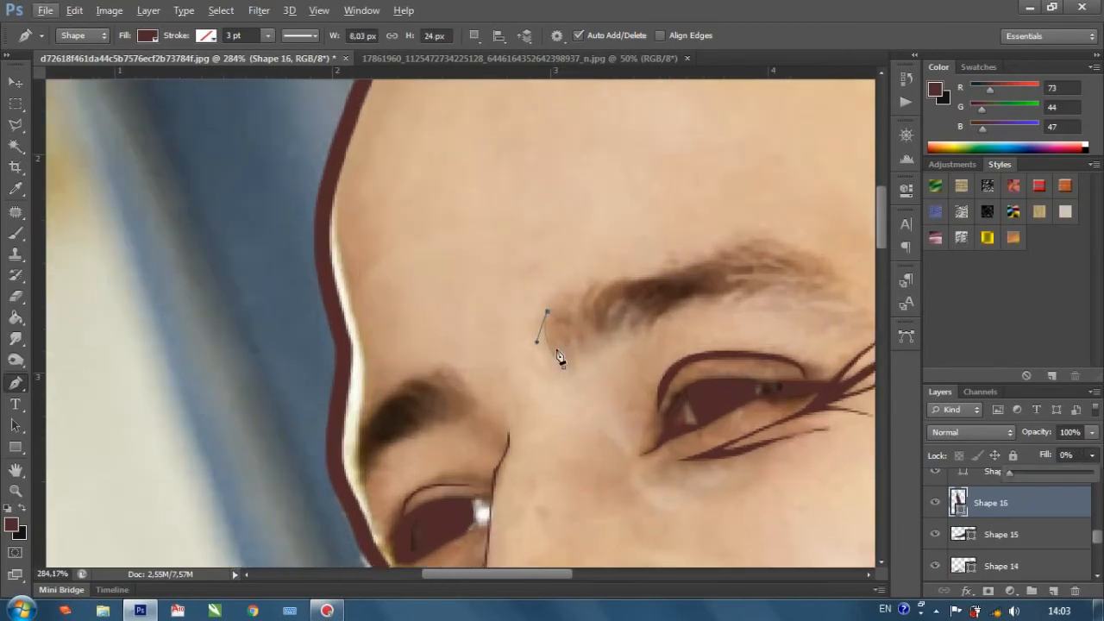
{"action": "left_click", "coordinate": [563, 365]}
{"action": "left_click_drag", "start_coordinate": [584, 261], "coordinate": [565, 288]}
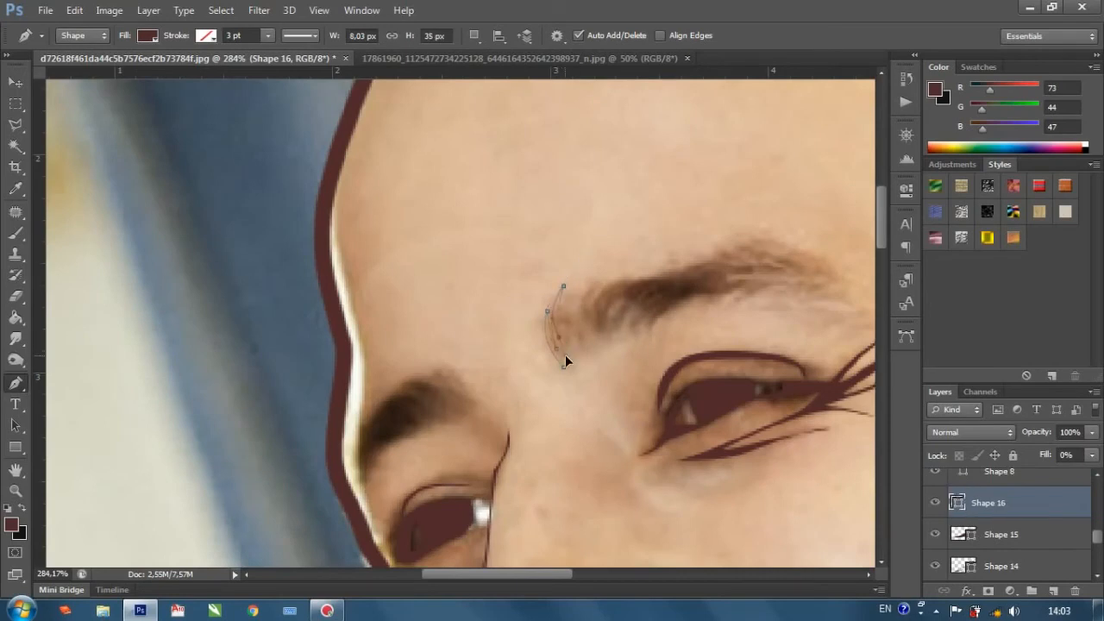
{"action": "mouse_move", "coordinate": [587, 274]}
{"action": "left_mouse_down"}
{"action": "mouse_move", "coordinate": [572, 291]}
{"action": "mouse_move", "coordinate": [590, 282]}
{"action": "left_mouse_up"}
{"action": "left_click", "coordinate": [582, 289], "text": "alt"}
{"action": "left_click_drag", "start_coordinate": [575, 336], "coordinate": [576, 347]}
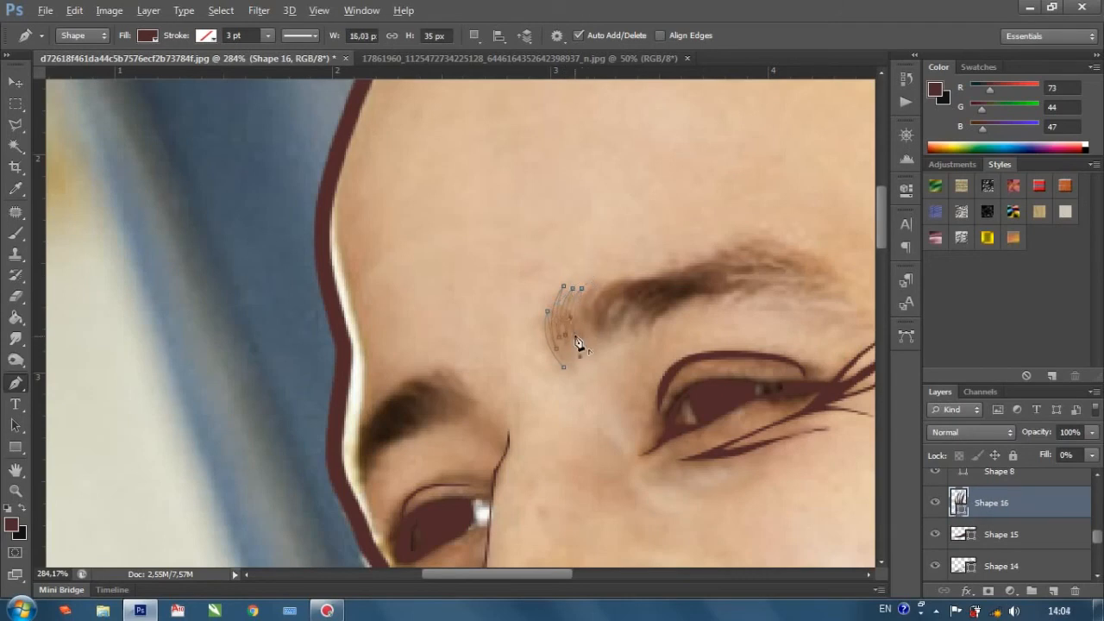
{"action": "left_click_drag", "start_coordinate": [619, 267], "coordinate": [598, 279]}
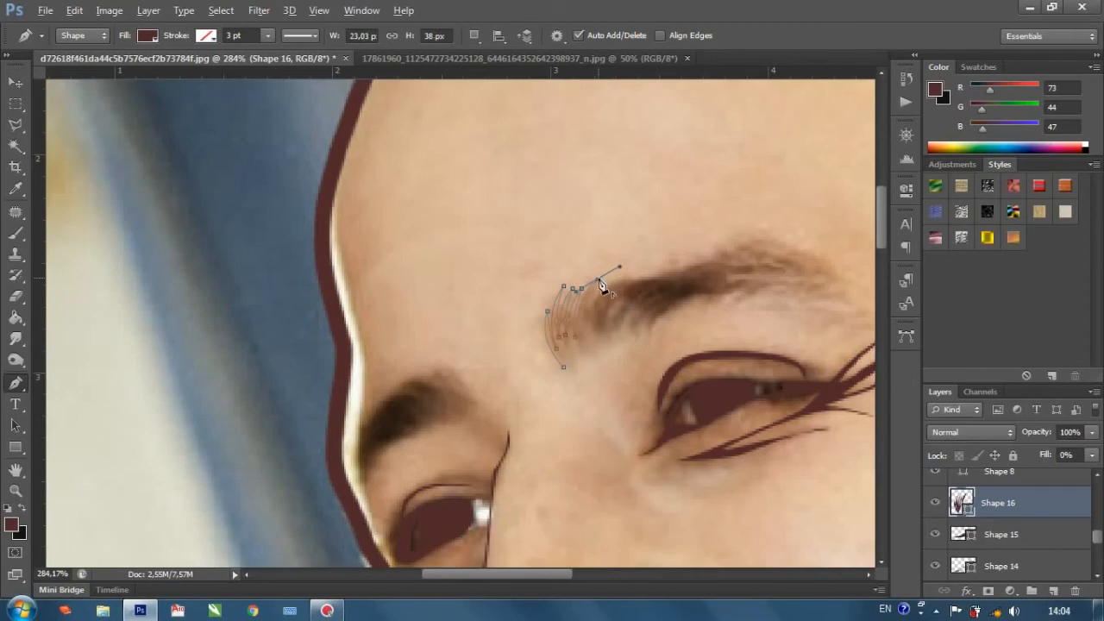
{"action": "left_click_drag", "start_coordinate": [579, 365], "coordinate": [580, 365]}
{"action": "left_click", "coordinate": [575, 360], "text": "alt"}
{"action": "key", "text": "Escape"}
{"action": "left_click", "coordinate": [1091, 455]}
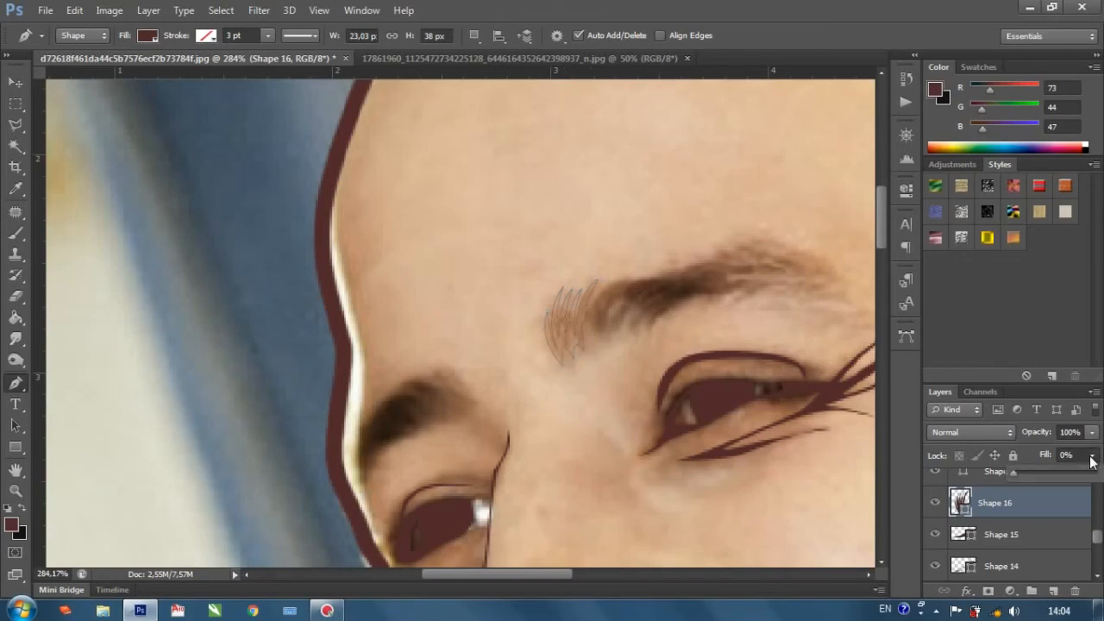
Start a new pen shape beside the hair strokes and trace the near eyebrow's upper edge to its peak with small pointed tufts.
{"action": "left_click", "coordinate": [584, 325]}
{"action": "left_click_drag", "start_coordinate": [623, 278], "coordinate": [659, 266]}
{"action": "left_click", "coordinate": [623, 280], "text": "alt"}
{"action": "left_click", "coordinate": [614, 289]}
{"action": "left_click_drag", "start_coordinate": [662, 273], "coordinate": [750, 257]}
{"action": "left_click", "coordinate": [661, 273], "text": "alt"}
{"action": "left_click", "coordinate": [651, 280]}
{"action": "left_click", "coordinate": [715, 255], "text": "alt"}
{"action": "left_click", "coordinate": [738, 248], "text": "alt"}
{"action": "left_click", "coordinate": [769, 256]}
{"action": "left_click", "coordinate": [748, 241]}
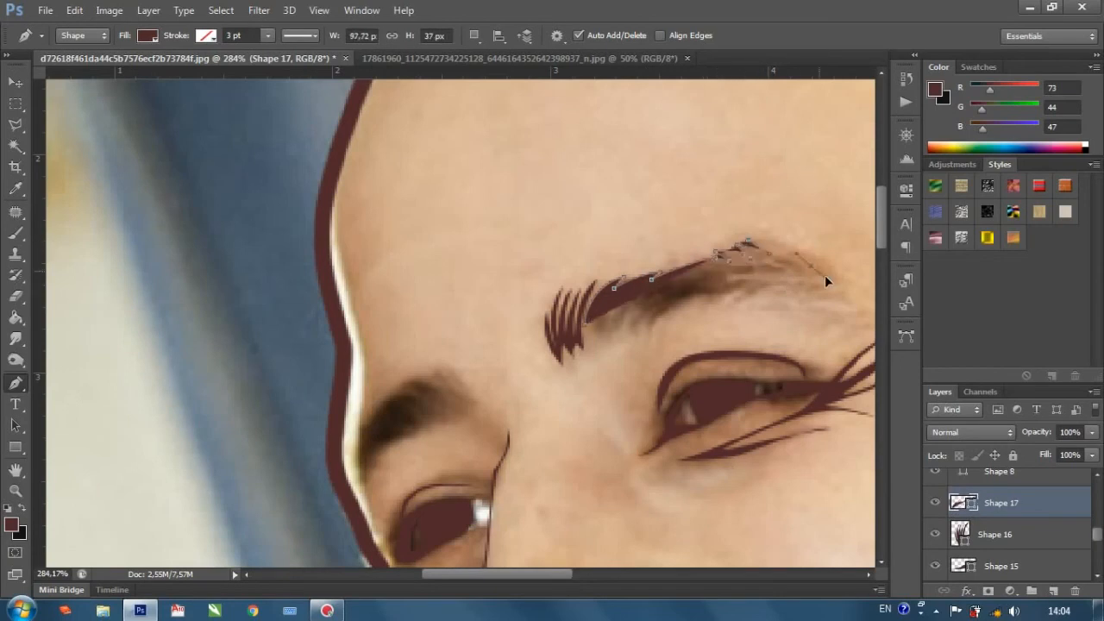
Extend the near eyebrow shape from its peak down to the tail, and set its fill to 0%.
{"action": "left_click_drag", "start_coordinate": [821, 274], "coordinate": [824, 276]}
{"action": "left_click", "coordinate": [827, 276]}
{"action": "left_click", "coordinate": [803, 251]}
{"action": "left_click_drag", "start_coordinate": [514, 575], "coordinate": [550, 578]}
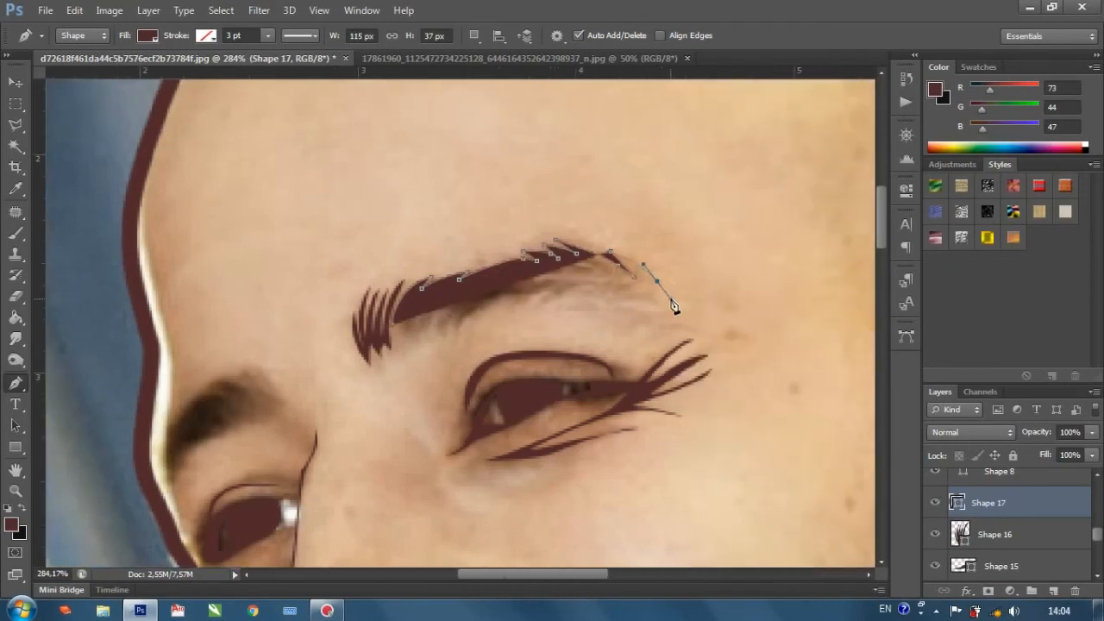
{"action": "left_click", "coordinate": [670, 297]}
{"action": "left_click", "coordinate": [1092, 455]}
{"action": "left_click_drag", "start_coordinate": [1077, 474], "coordinate": [746, 374]}
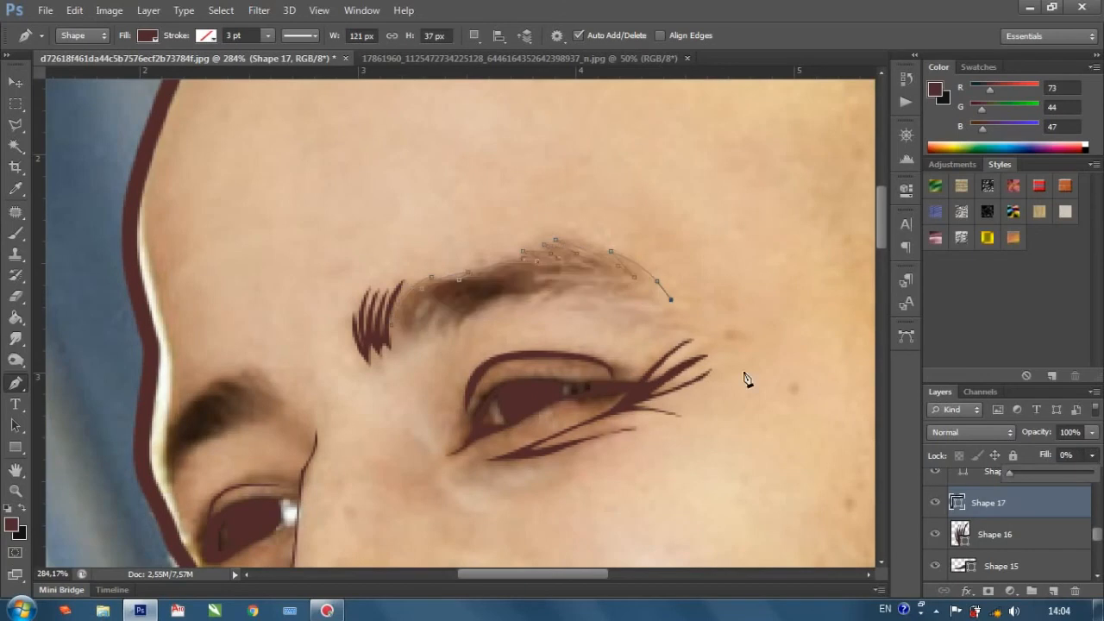
Trace pointed hairs from the near eyebrow's tail back along the outer half of its lower edge.
{"action": "left_click_drag", "start_coordinate": [636, 286], "coordinate": [679, 323]}
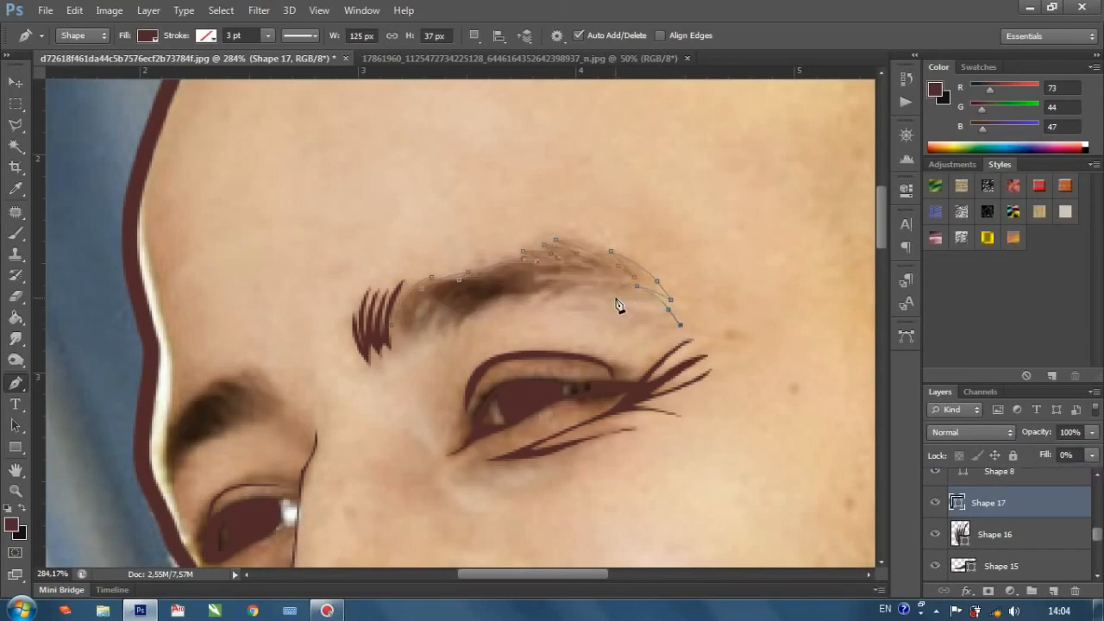
{"action": "left_click", "coordinate": [614, 300], "text": "alt"}
{"action": "left_click", "coordinate": [645, 319]}
{"action": "left_click_drag", "start_coordinate": [583, 304], "coordinate": [559, 306]}
{"action": "left_click", "coordinate": [544, 306], "text": "alt"}
{"action": "left_click", "coordinate": [533, 315]}
{"action": "left_click", "coordinate": [503, 316], "text": "alt"}
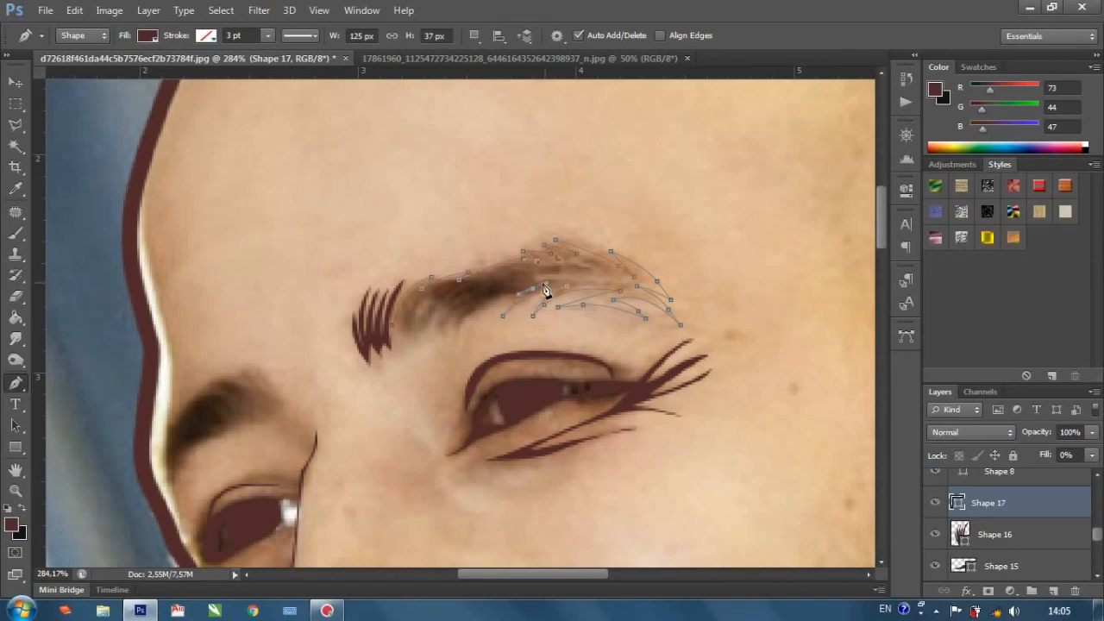
Trace short hairs along the near eyebrow's remaining lower edge, finish the shape at about 125 × 50 px, and set its fill to 100%.
{"action": "left_click_drag", "start_coordinate": [446, 364], "coordinate": [429, 379]}
{"action": "left_click", "coordinate": [454, 337], "text": "alt"}
{"action": "mouse_move", "coordinate": [461, 307]}
{"action": "left_mouse_down"}
{"action": "mouse_move", "coordinate": [471, 298]}
{"action": "mouse_move", "coordinate": [450, 306]}
{"action": "left_mouse_up"}
{"action": "left_click", "coordinate": [461, 308], "text": "alt"}
{"action": "left_click", "coordinate": [443, 339]}
{"action": "left_click", "coordinate": [442, 354]}
{"action": "left_click", "coordinate": [443, 319], "text": "alt"}
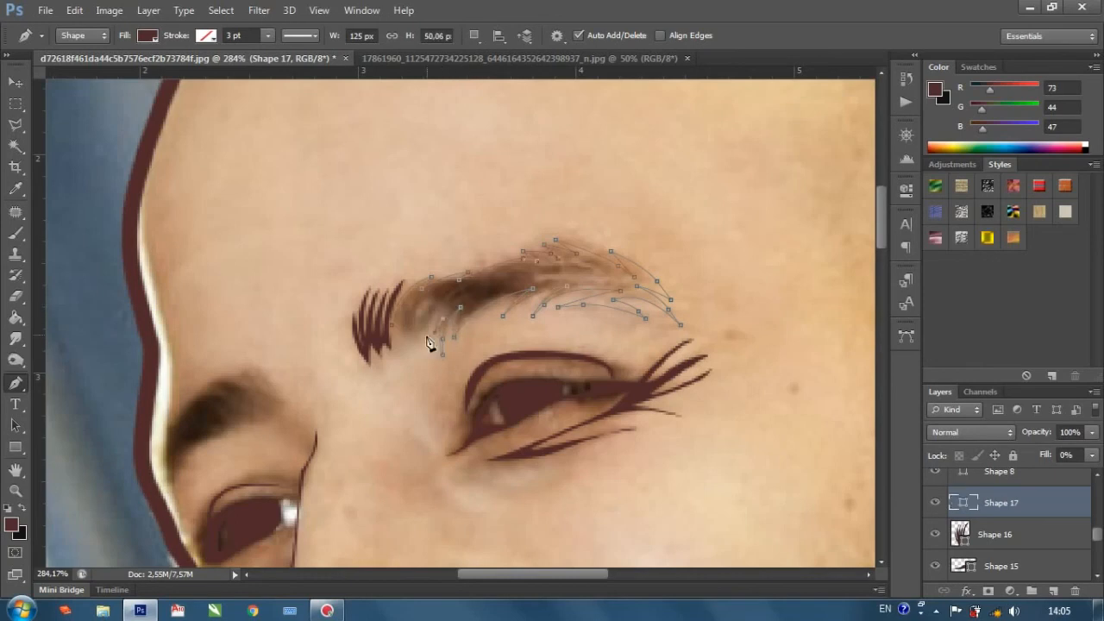
{"action": "key", "text": "ctrl+z"}
{"action": "scroll", "coordinate": [440, 328], "scroll_direction": "down", "scroll_amount": 3}
{"action": "left_click", "coordinate": [1092, 454]}
{"action": "left_click", "coordinate": [1091, 474]}
{"action": "scroll", "coordinate": [698, 469], "scroll_direction": "down", "scroll_amount": 3}
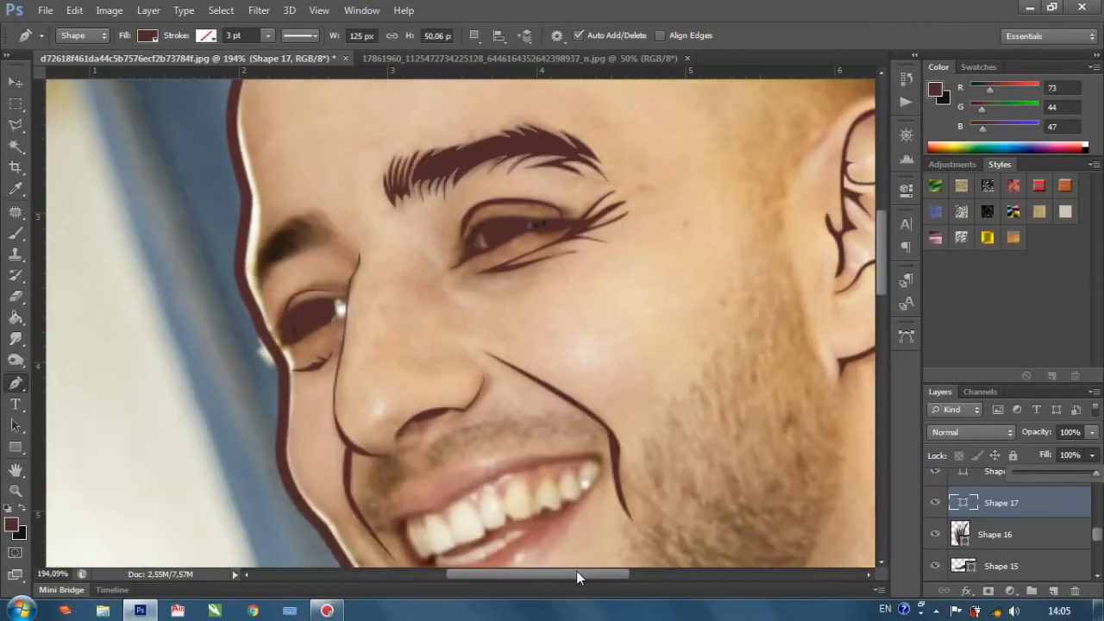
Start a new pen shape at the far eyebrow's inner end with a pointed hair rising above it.
{"action": "left_click_drag", "start_coordinate": [580, 575], "coordinate": [518, 588]}
{"action": "scroll", "coordinate": [576, 221], "scroll_direction": "up", "scroll_amount": 1}
{"action": "scroll", "coordinate": [592, 301], "scroll_direction": "up", "scroll_amount": 3}
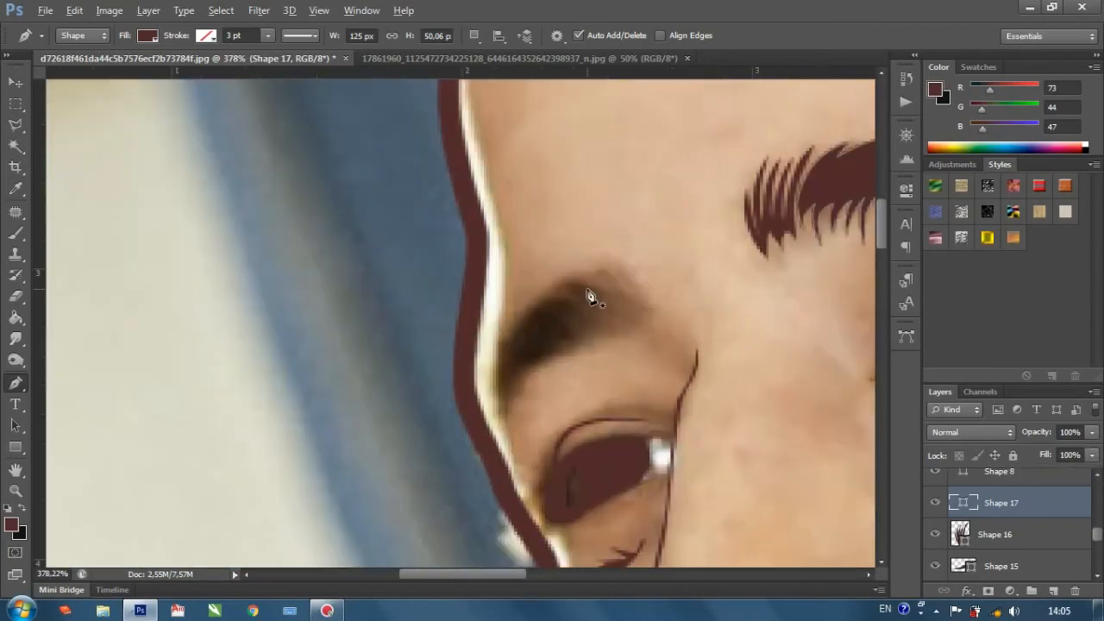
{"action": "left_click", "coordinate": [652, 309]}
{"action": "left_click_drag", "start_coordinate": [585, 257], "coordinate": [619, 298]}
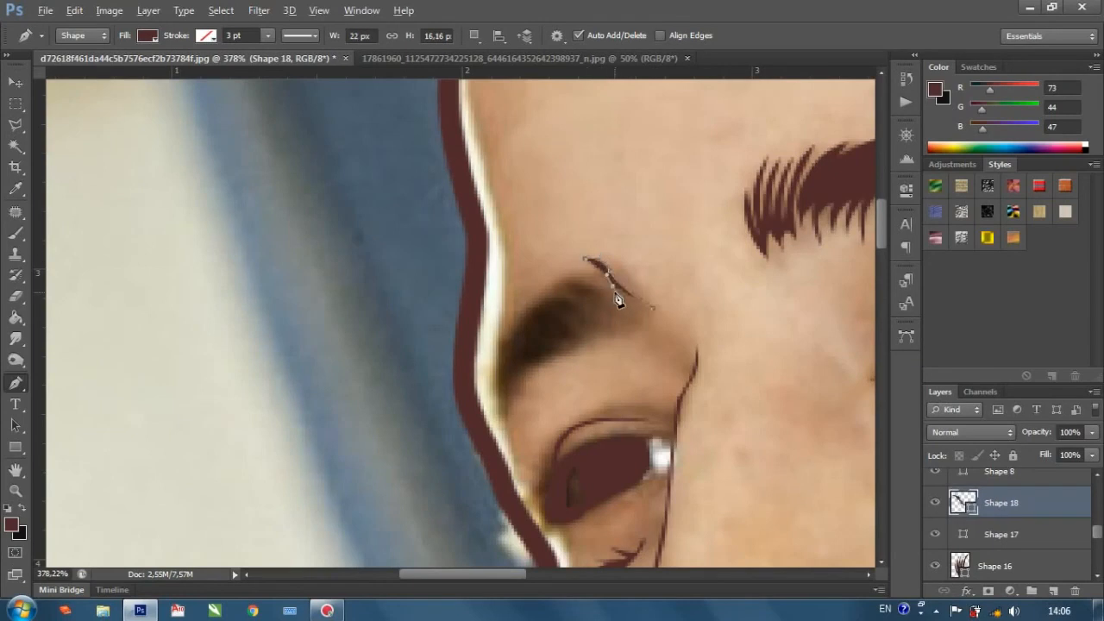
Trace the far eyebrow's upper edge with small pointed hairs down to its outer tip, and set the shape's fill to 0%.
{"action": "left_click_drag", "start_coordinate": [556, 281], "coordinate": [487, 385]}
{"action": "left_click", "coordinate": [486, 366]}
{"action": "left_click", "coordinate": [496, 363]}
{"action": "left_click", "coordinate": [486, 384]}
{"action": "left_click", "coordinate": [498, 375]}
{"action": "left_click", "coordinate": [487, 399]}
{"action": "left_click", "coordinate": [496, 391]}
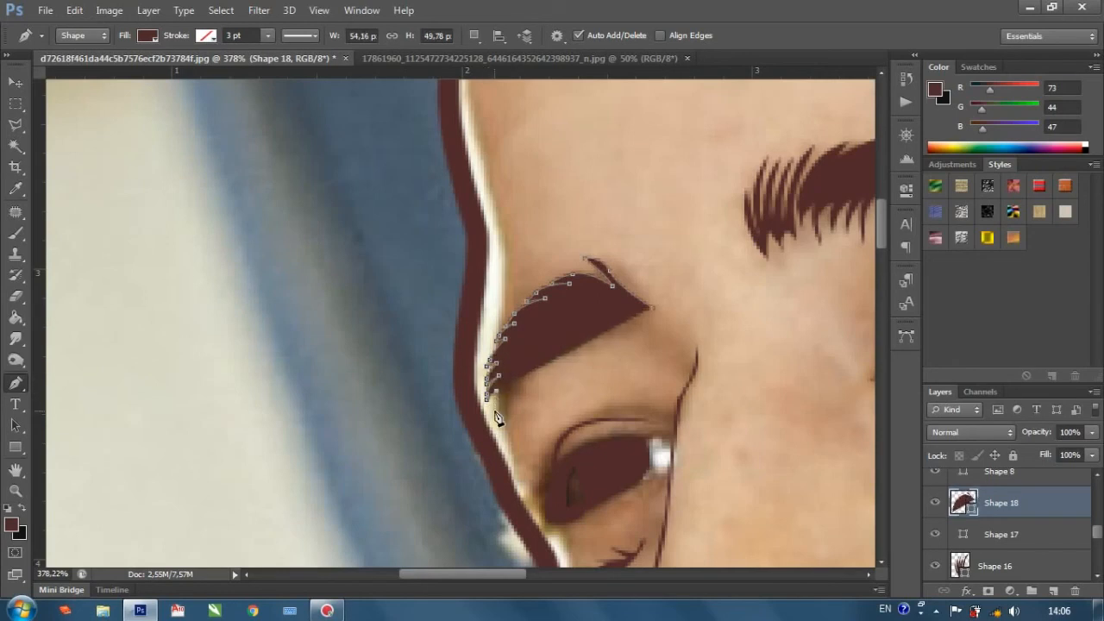
{"action": "left_click", "coordinate": [497, 411]}
{"action": "left_click", "coordinate": [498, 417]}
{"action": "left_click", "coordinate": [1093, 455]}
{"action": "left_click_drag", "start_coordinate": [1000, 471], "coordinate": [602, 390]}
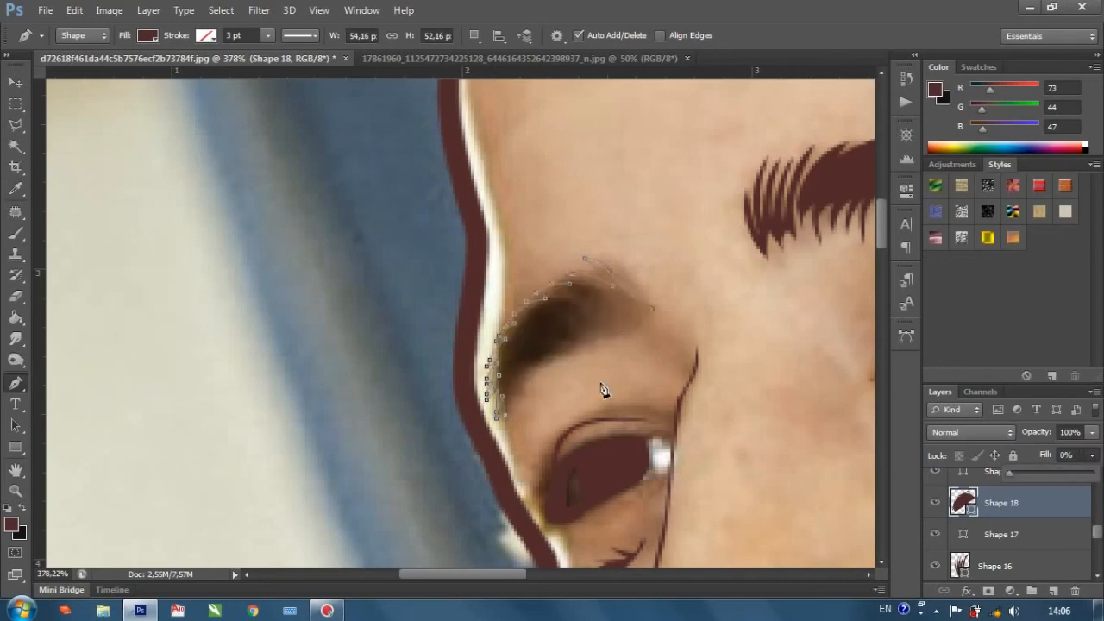
Trace the far eyebrow's lower edge back toward its inner end with short pointed hairs.
{"action": "left_click", "coordinate": [525, 371]}
{"action": "left_click", "coordinate": [521, 368]}
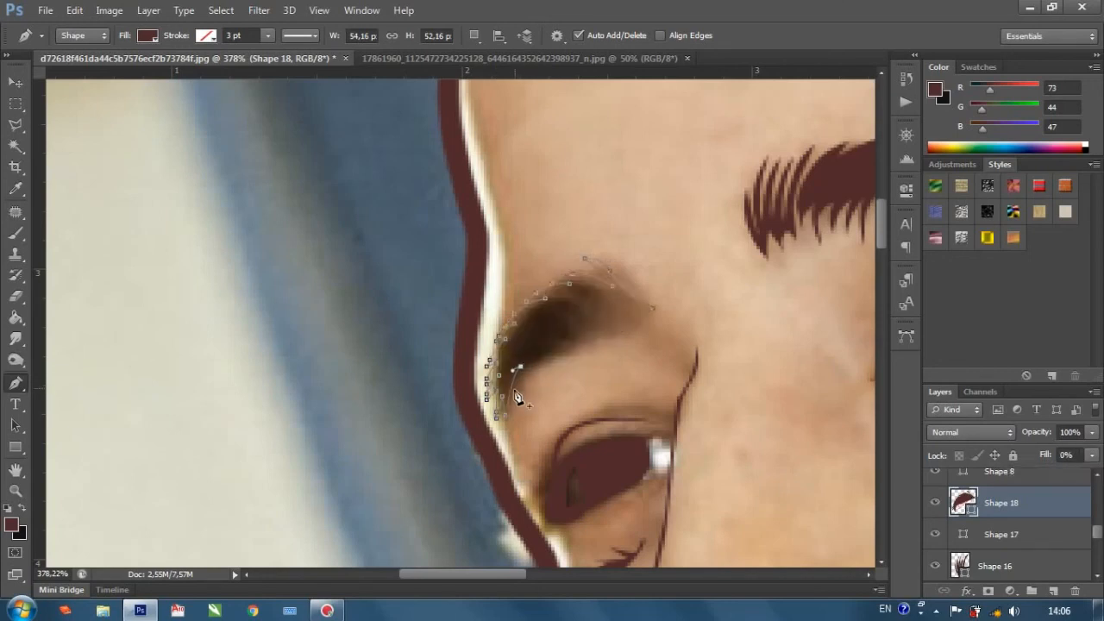
{"action": "left_click", "coordinate": [536, 356]}
{"action": "left_click_drag", "start_coordinate": [546, 356], "coordinate": [594, 340]}
{"action": "left_click", "coordinate": [582, 329]}
{"action": "left_click", "coordinate": [603, 323]}
{"action": "left_click", "coordinate": [628, 328]}
{"action": "left_click", "coordinate": [610, 316]}
{"action": "left_click", "coordinate": [633, 322]}
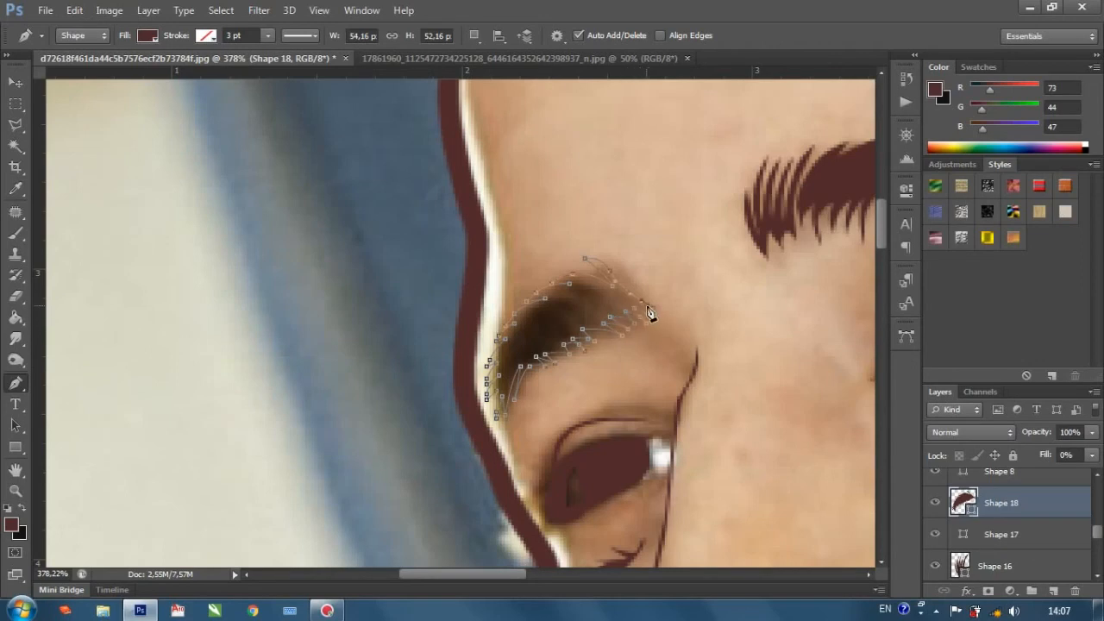
Finish the far eyebrow shape at about 54 × 52 px and set its fill to 100%.
{"action": "scroll", "coordinate": [669, 326], "scroll_direction": "up", "scroll_amount": 3}
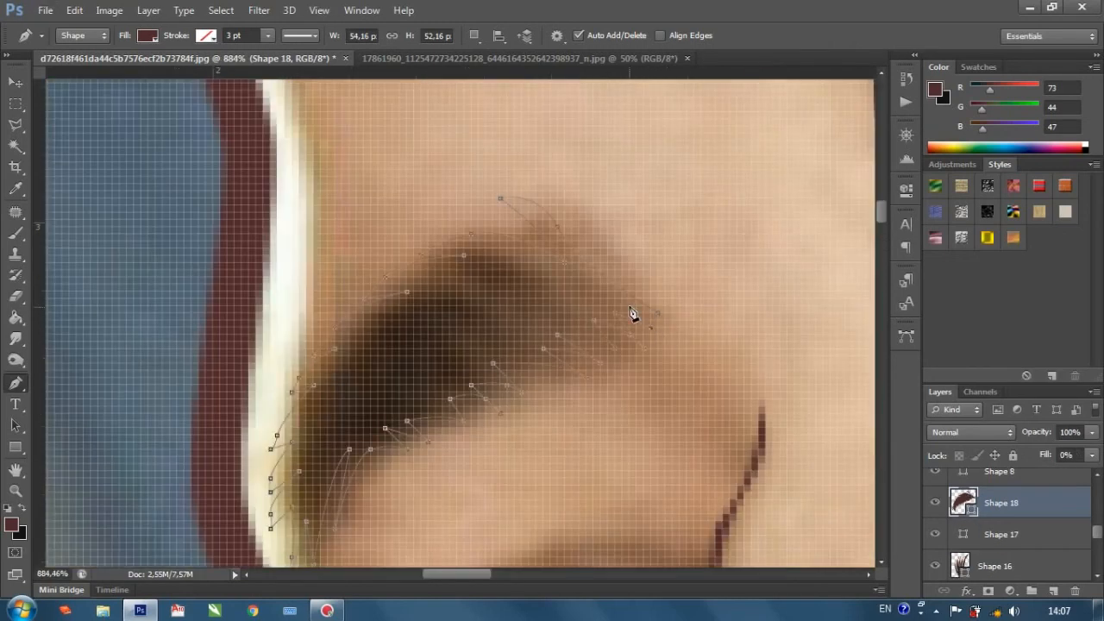
{"action": "scroll", "coordinate": [664, 322], "scroll_direction": "down", "scroll_amount": 3}
{"action": "scroll", "coordinate": [648, 349], "scroll_direction": "down", "scroll_amount": 2}
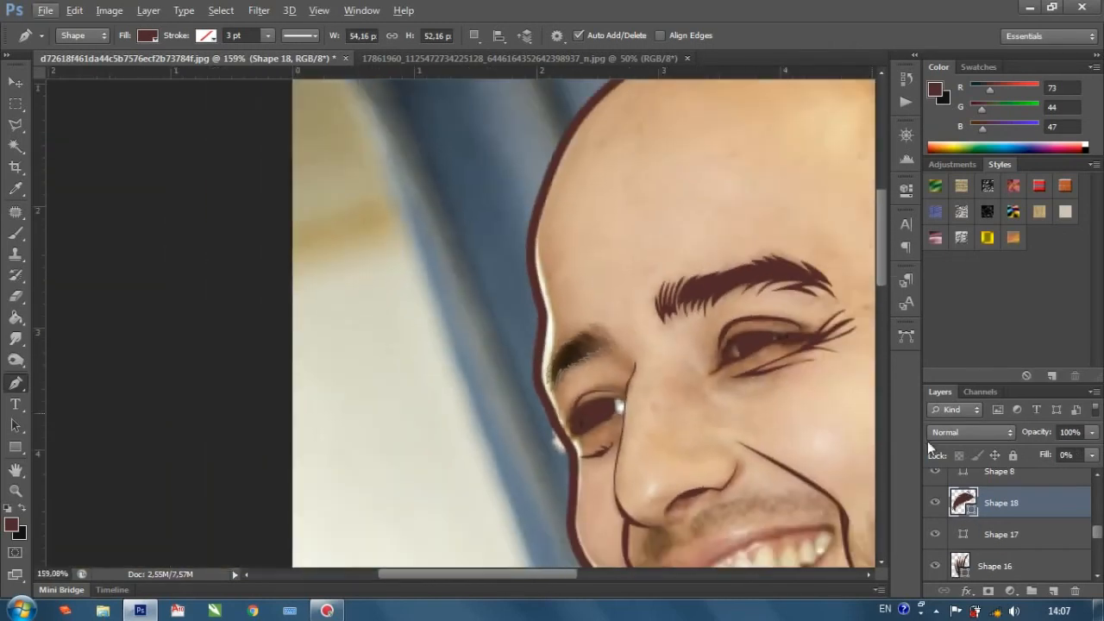
{"action": "left_click", "coordinate": [1091, 457]}
{"action": "left_click_drag", "start_coordinate": [1064, 472], "coordinate": [1098, 472]}
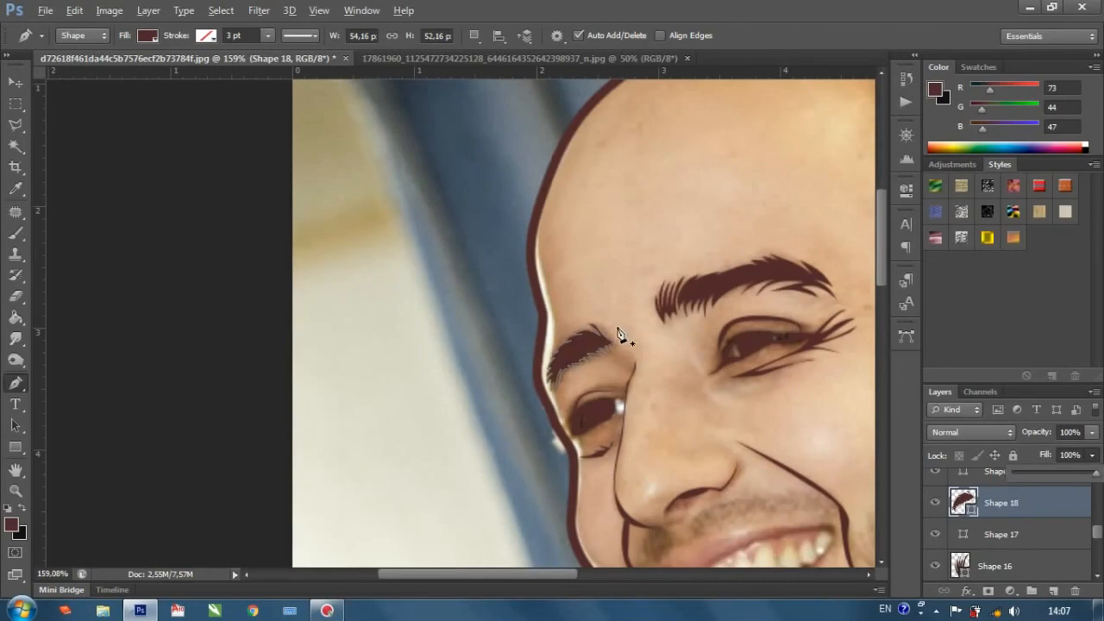
Draw a separate thin pointed hair about 14 × 13 px above the far eyebrow's inner end.
{"action": "scroll", "coordinate": [616, 340], "scroll_direction": "up", "scroll_amount": 3}
{"action": "scroll", "coordinate": [617, 349], "scroll_direction": "up", "scroll_amount": 1}
{"action": "left_click", "coordinate": [631, 355]}
{"action": "mouse_move", "coordinate": [589, 337]}
{"action": "left_mouse_down"}
{"action": "mouse_move", "coordinate": [566, 295]}
{"action": "mouse_move", "coordinate": [601, 333]}
{"action": "left_mouse_up"}
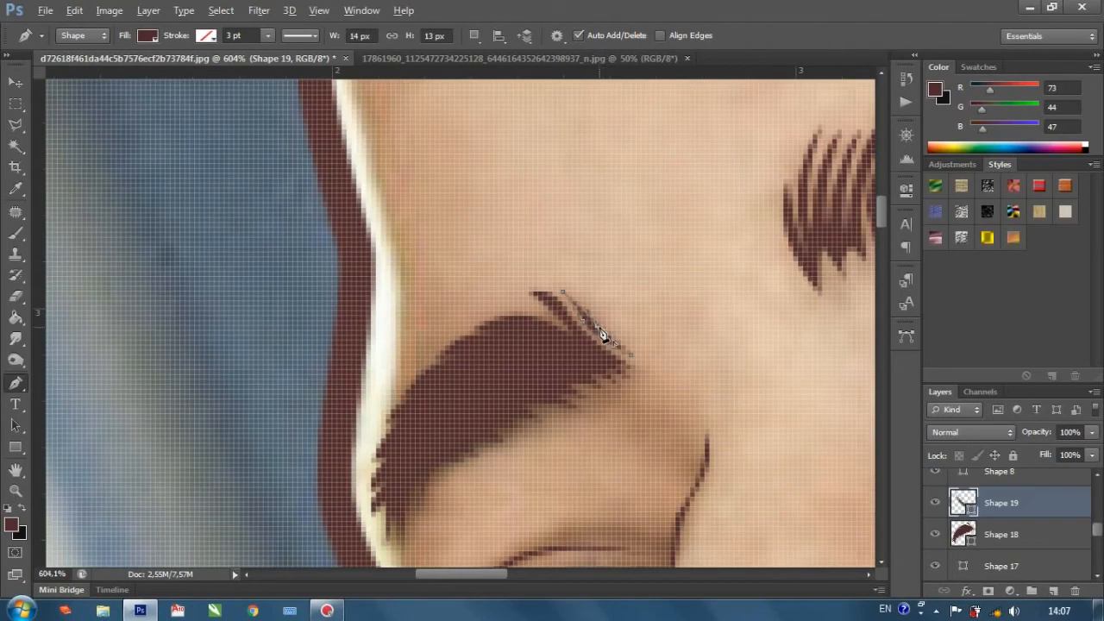
{"action": "left_click", "coordinate": [629, 352]}
{"action": "left_click", "coordinate": [632, 355]}
Hide and show the Background photo repeatedly to examine the line art on its own.
{"action": "scroll", "coordinate": [645, 371], "scroll_direction": "down", "scroll_amount": 10}
{"action": "scroll", "coordinate": [439, 376], "scroll_direction": "down", "scroll_amount": 4}
{"action": "scroll", "coordinate": [946, 556], "scroll_direction": "down", "scroll_amount": 3}
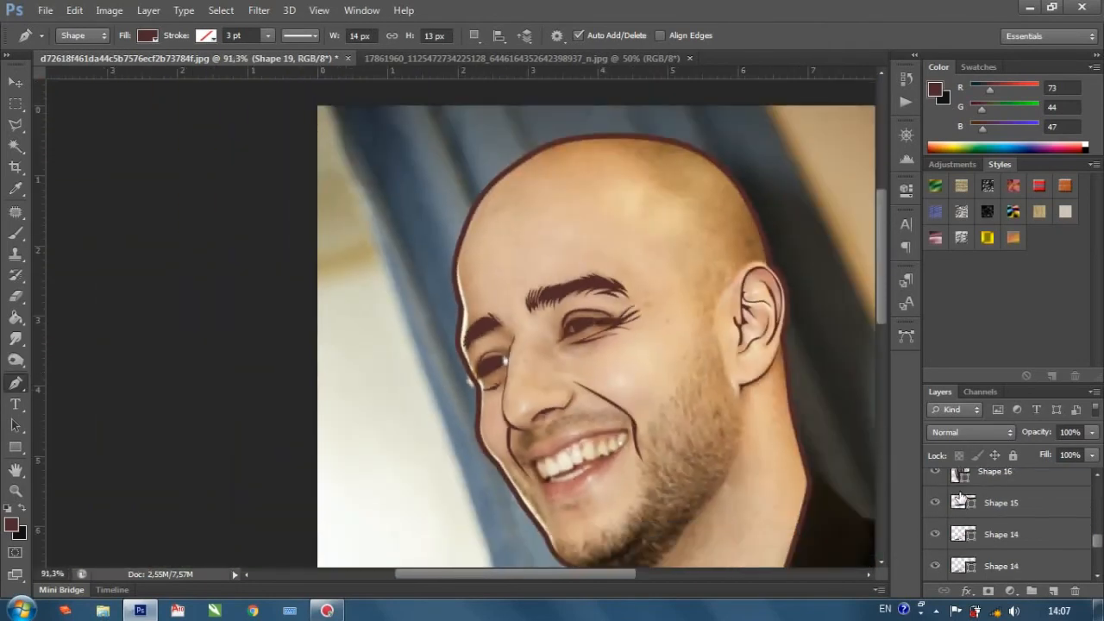
{"action": "left_click", "coordinate": [938, 567]}
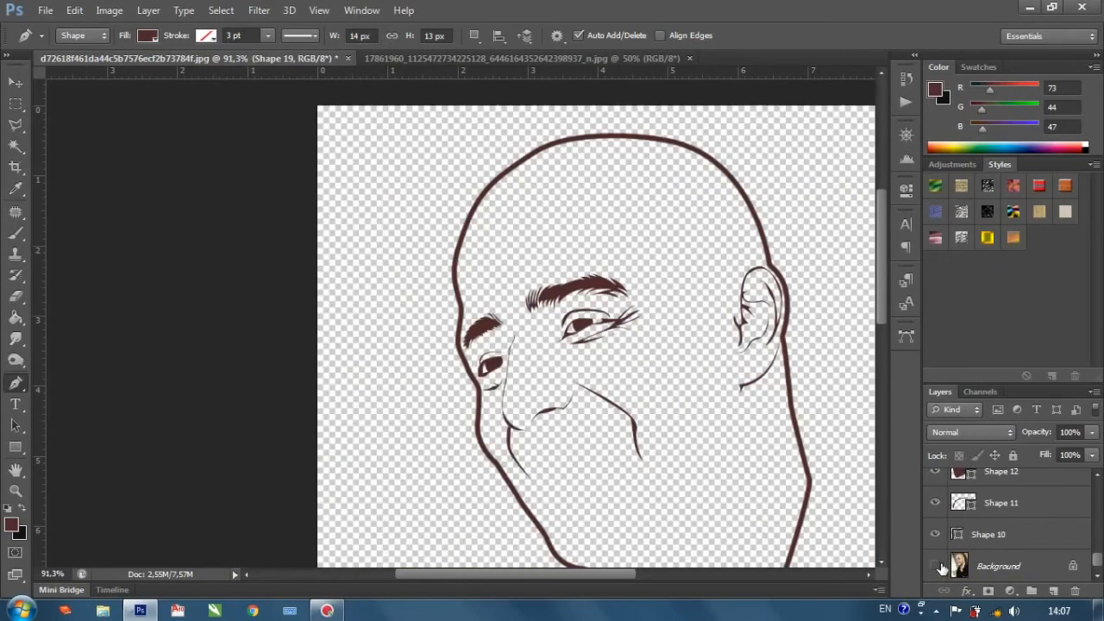
{"action": "left_click", "coordinate": [938, 567]}
{"action": "left_click", "coordinate": [937, 566]}
{"action": "left_click", "coordinate": [938, 566]}
{"action": "left_click", "coordinate": [938, 567]}
{"action": "left_click", "coordinate": [937, 566]}
{"action": "left_click", "coordinate": [938, 567]}
{"action": "left_click", "coordinate": [937, 567]}
{"action": "left_click", "coordinate": [938, 567]}
{"action": "left_click", "coordinate": [937, 567]}
{"action": "left_click", "coordinate": [937, 567]}
{"action": "left_click", "coordinate": [937, 567]}
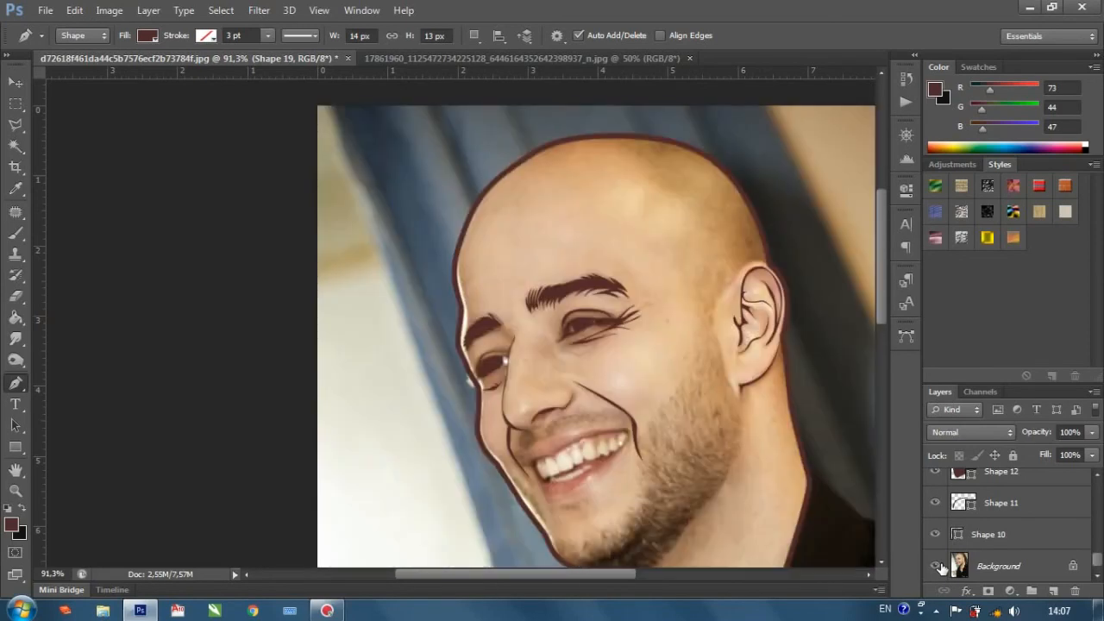
Draw a filled curved shape about 28 × 29 px around the far corner of the mouth, beside the teeth.
{"action": "scroll", "coordinate": [674, 415], "scroll_direction": "down", "scroll_amount": 2}
{"action": "scroll", "coordinate": [621, 411], "scroll_direction": "up", "scroll_amount": 3}
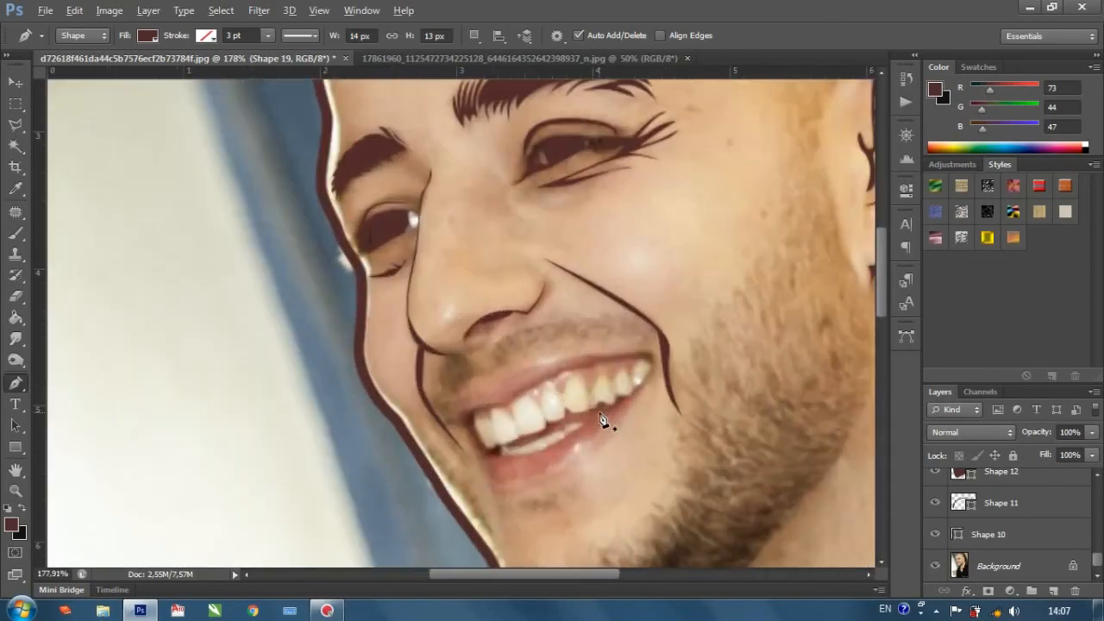
{"action": "scroll", "coordinate": [601, 420], "scroll_direction": "up", "scroll_amount": 2}
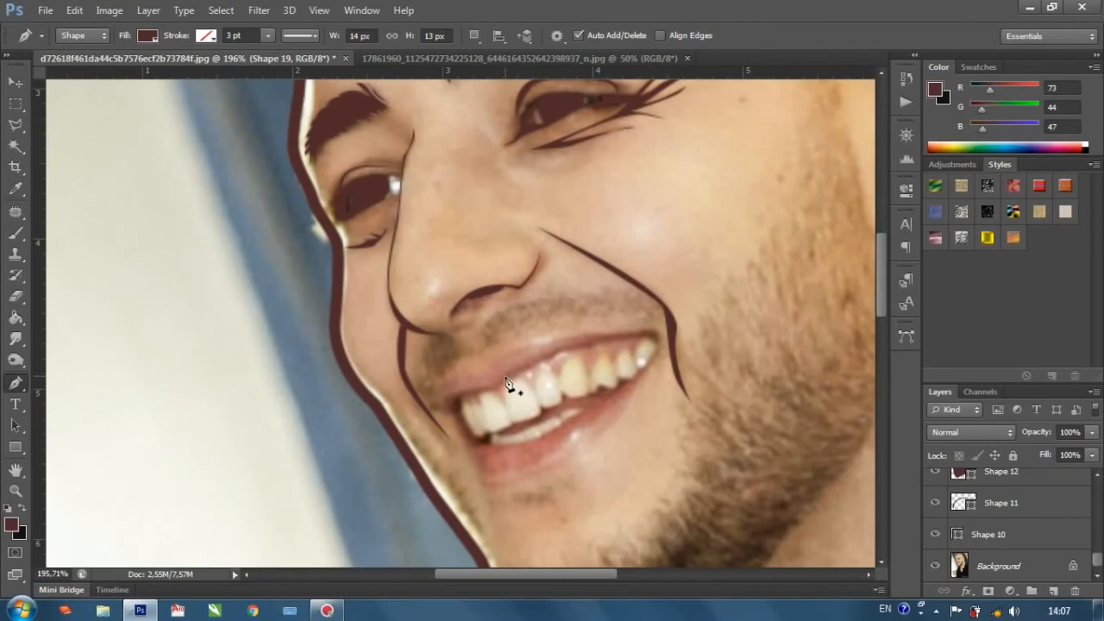
{"action": "scroll", "coordinate": [512, 393], "scroll_direction": "up", "scroll_amount": 2}
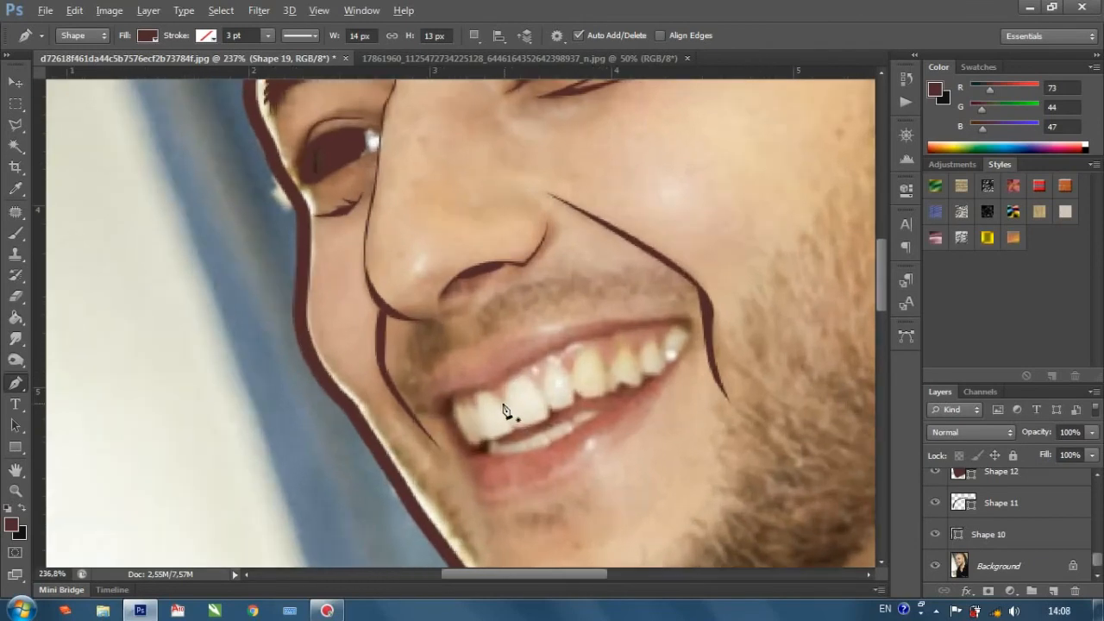
{"action": "left_click", "coordinate": [452, 401]}
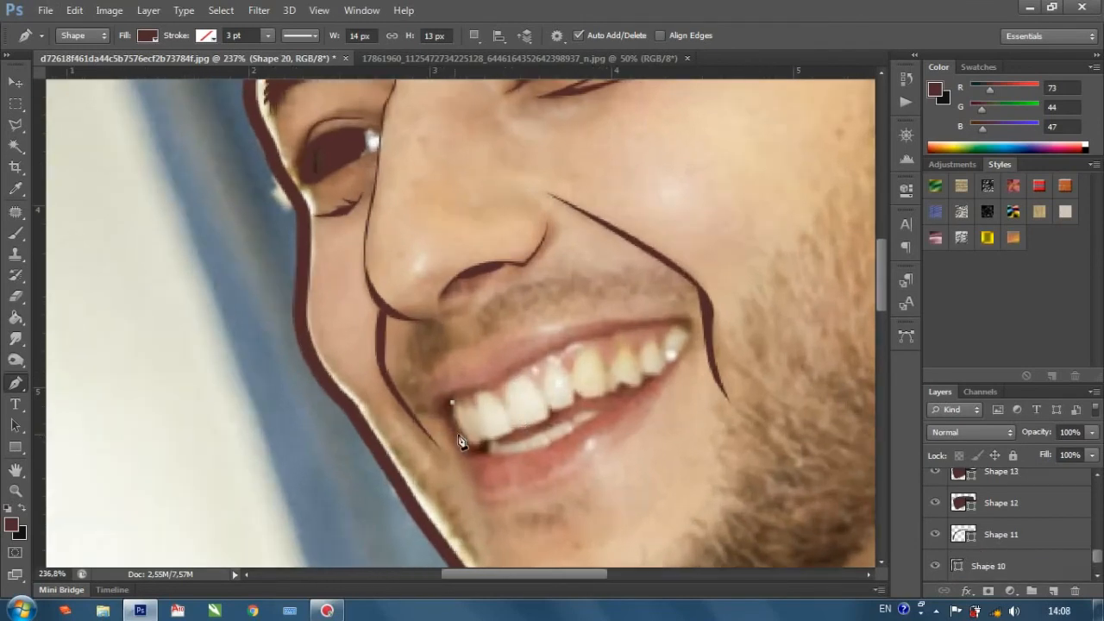
{"action": "left_click", "coordinate": [451, 419]}
{"action": "left_click", "coordinate": [480, 446]}
{"action": "left_click", "coordinate": [479, 445], "text": "alt"}
{"action": "left_click", "coordinate": [484, 440]}
{"action": "left_click", "coordinate": [488, 453]}
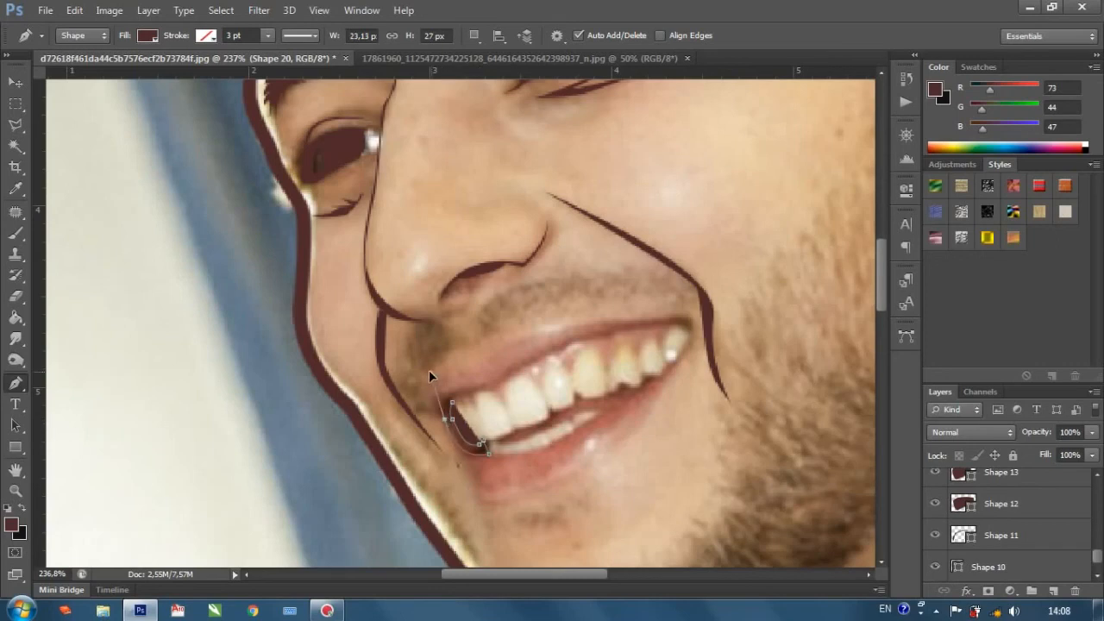
{"action": "left_click", "coordinate": [445, 420]}
{"action": "left_click", "coordinate": [436, 418]}
{"action": "left_click_drag", "start_coordinate": [452, 403], "coordinate": [461, 418]}
Start a pen shape about 29 × 12 px along the lower edges of the far upper teeth and set its fill to 0%.
{"action": "scroll", "coordinate": [519, 438], "scroll_direction": "down", "scroll_amount": 1}
{"action": "scroll", "coordinate": [520, 443], "scroll_direction": "down", "scroll_amount": 1}
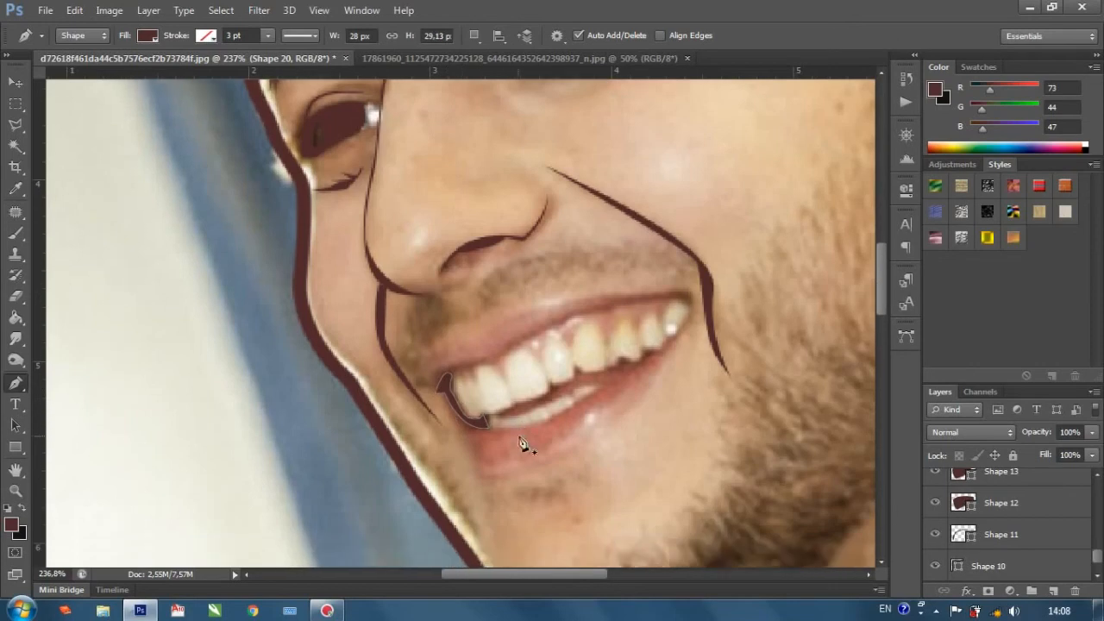
{"action": "scroll", "coordinate": [613, 387], "scroll_direction": "up", "scroll_amount": 1}
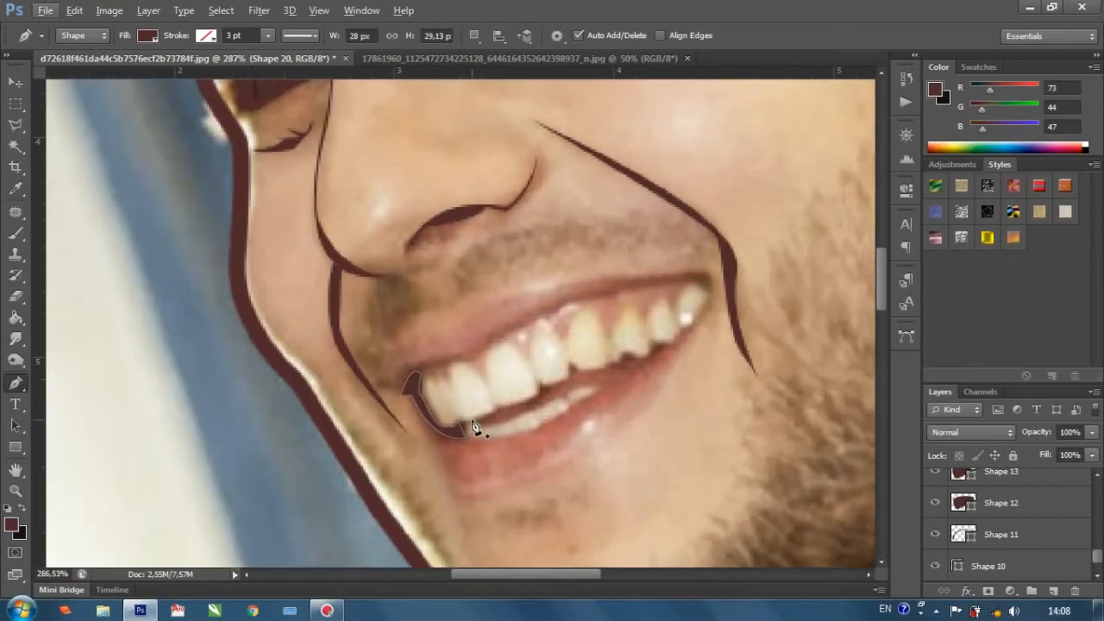
{"action": "left_click", "coordinate": [472, 422]}
{"action": "left_click", "coordinate": [493, 408]}
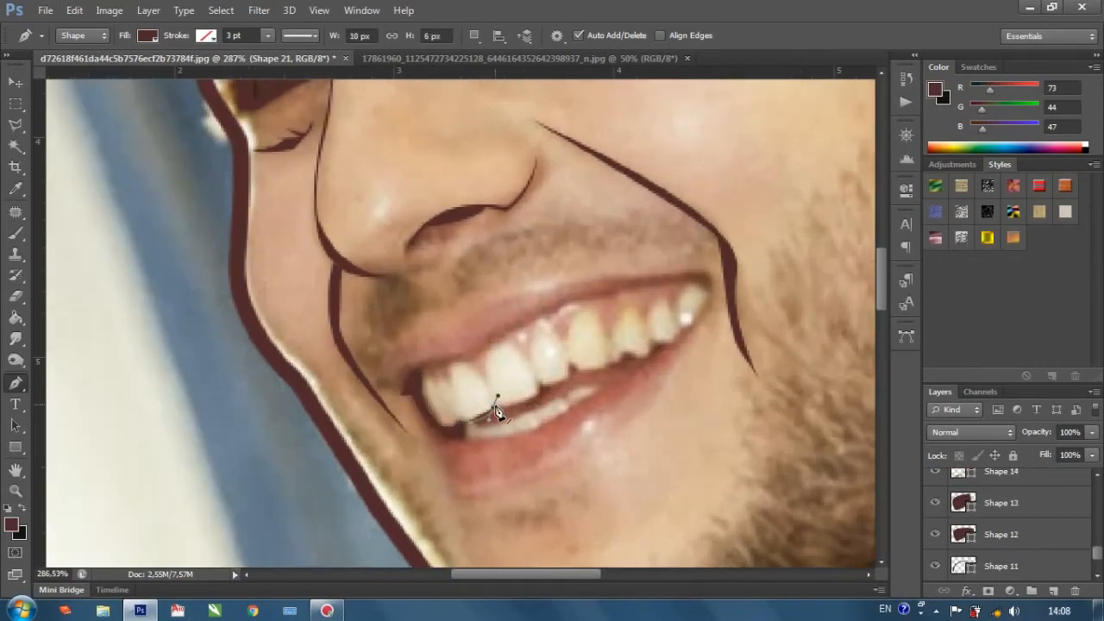
{"action": "left_click", "coordinate": [546, 392]}
{"action": "left_click_drag", "start_coordinate": [1097, 461], "coordinate": [1000, 471]}
{"action": "scroll", "coordinate": [559, 381], "scroll_direction": "up", "scroll_amount": 2}
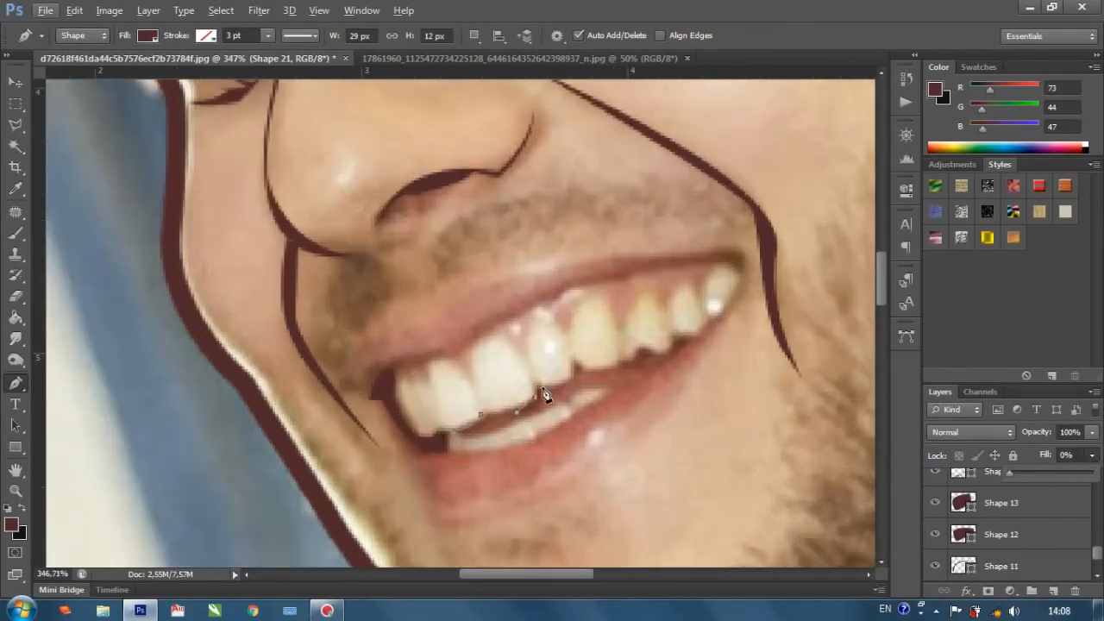
Continue the outline around the lower edges of the remaining upper teeth to the near corner of the mouth.
{"action": "left_click", "coordinate": [576, 385]}
{"action": "left_click", "coordinate": [574, 361]}
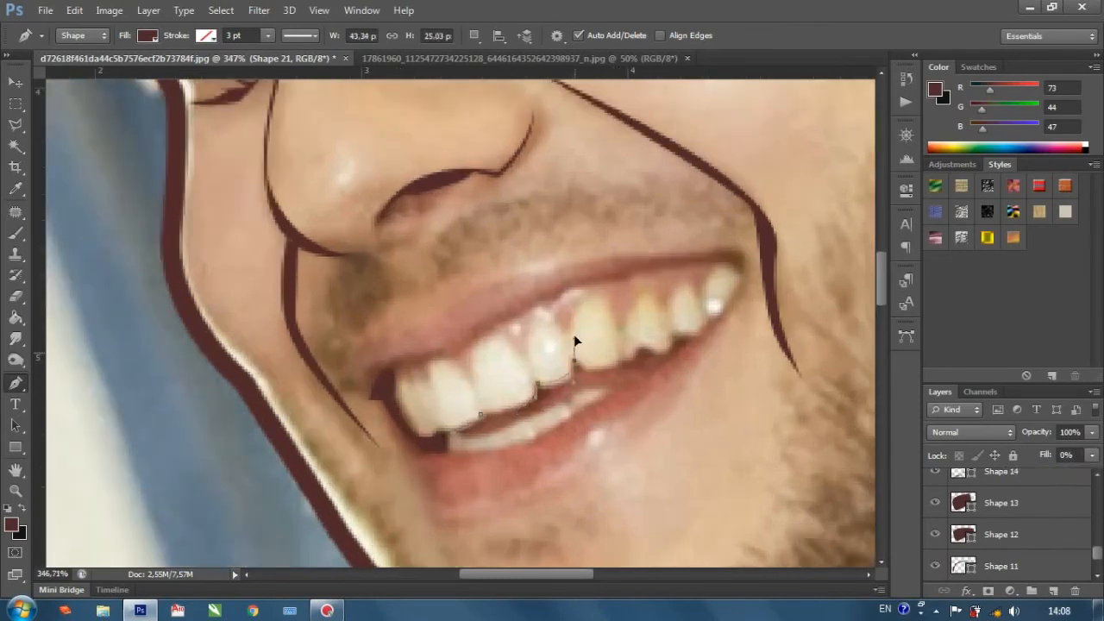
{"action": "left_click", "coordinate": [571, 327]}
{"action": "left_click", "coordinate": [620, 363]}
{"action": "left_click", "coordinate": [638, 350]}
{"action": "left_click", "coordinate": [713, 321]}
{"action": "left_click", "coordinate": [719, 317]}
Trace back along the mouth gap to complete the shape at about 95 × 42 px and set its fill to 100%.
{"action": "left_click", "coordinate": [579, 373]}
{"action": "left_click", "coordinate": [554, 392]}
{"action": "left_click", "coordinate": [513, 417]}
{"action": "left_click", "coordinate": [456, 441]}
{"action": "left_click", "coordinate": [1093, 456]}
{"action": "left_click", "coordinate": [1094, 473]}
Draw a thin curved shape about 29 × 10 px over the upper teeth at the near corner of the mouth.
{"action": "scroll", "coordinate": [557, 402], "scroll_direction": "down", "scroll_amount": 1}
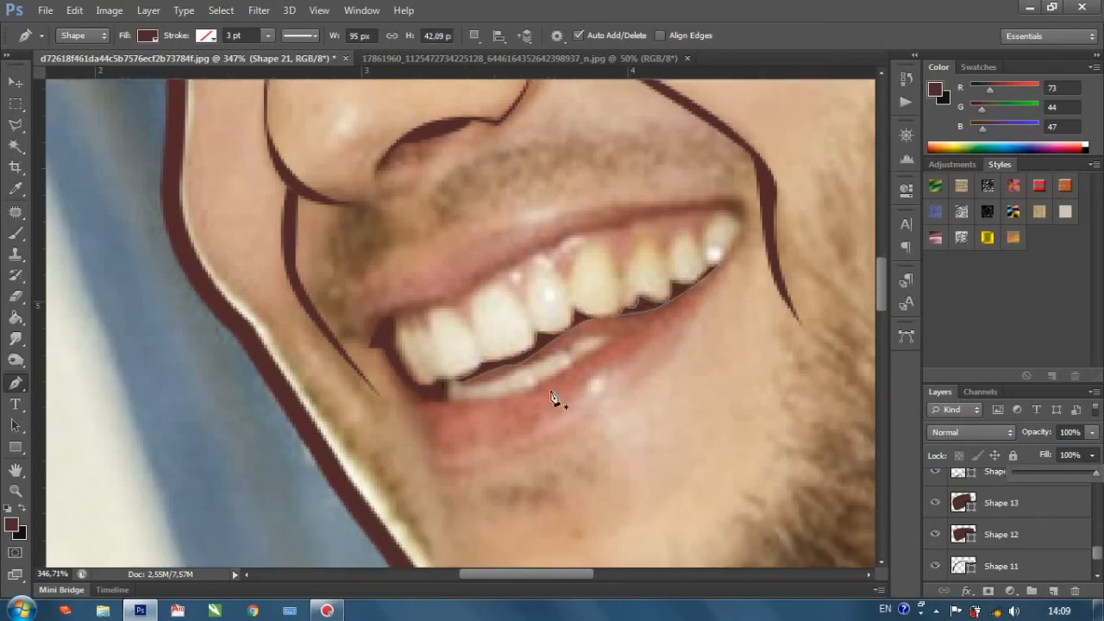
{"action": "scroll", "coordinate": [466, 416], "scroll_direction": "down", "scroll_amount": 4}
{"action": "scroll", "coordinate": [564, 327], "scroll_direction": "up", "scroll_amount": 4}
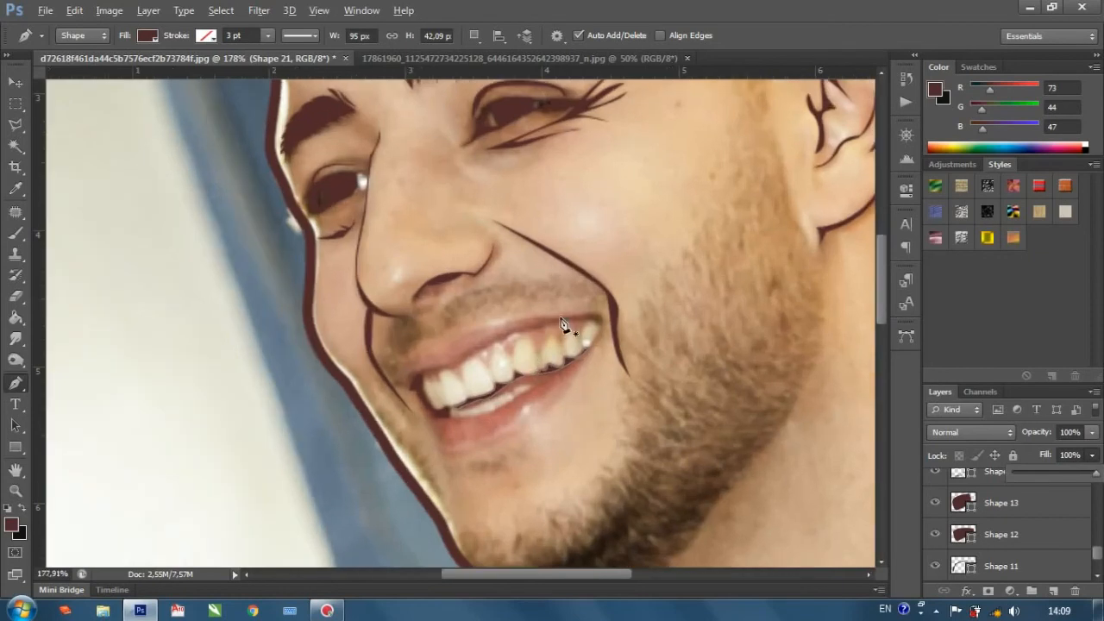
{"action": "left_click", "coordinate": [601, 329]}
{"action": "left_click_drag", "start_coordinate": [568, 313], "coordinate": [530, 320]}
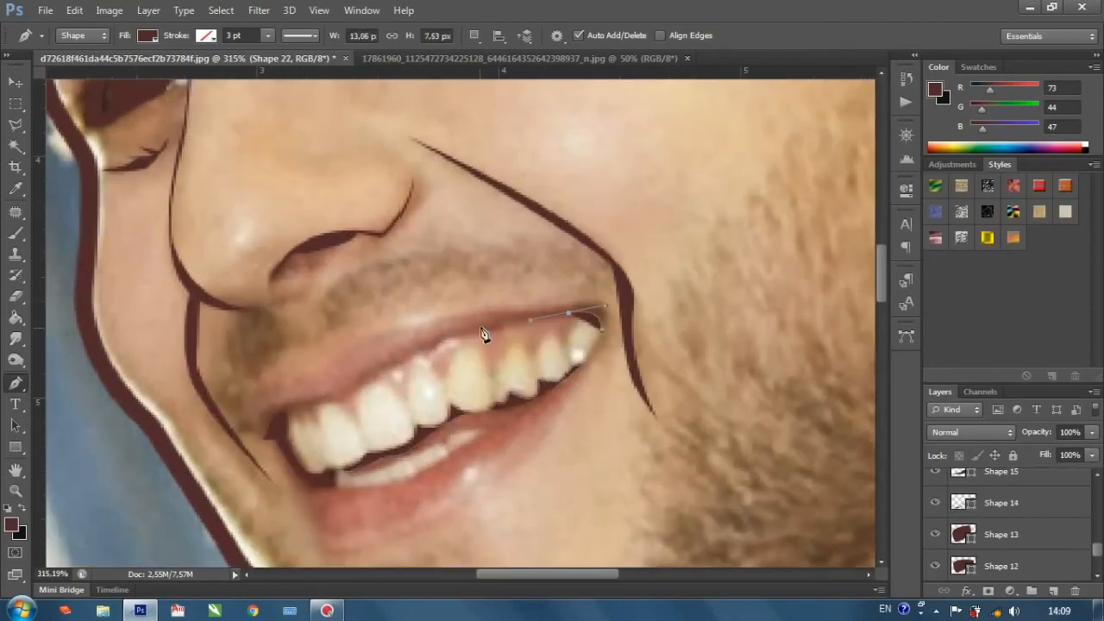
{"action": "left_click", "coordinate": [530, 321]}
{"action": "left_click_drag", "start_coordinate": [605, 319], "coordinate": [604, 338]}
Hide and show the Background photo to examine the mouth shapes within the whole line art.
{"action": "scroll", "coordinate": [575, 357], "scroll_direction": "down", "scroll_amount": 4}
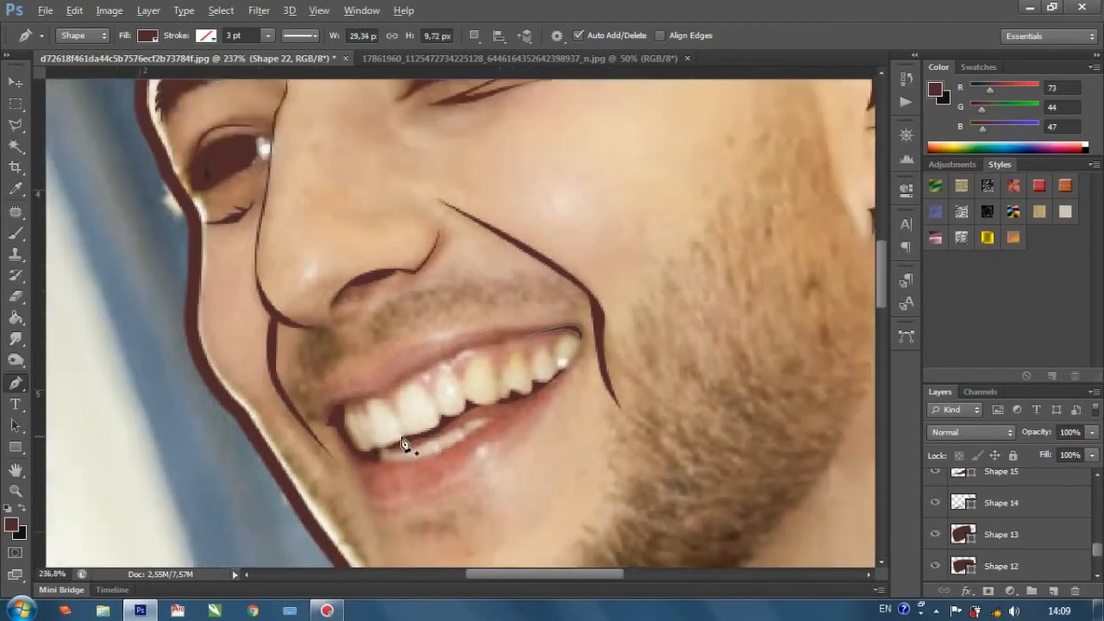
{"action": "scroll", "coordinate": [511, 449], "scroll_direction": "down", "scroll_amount": 3}
{"action": "scroll", "coordinate": [1009, 535], "scroll_direction": "down", "scroll_amount": 2}
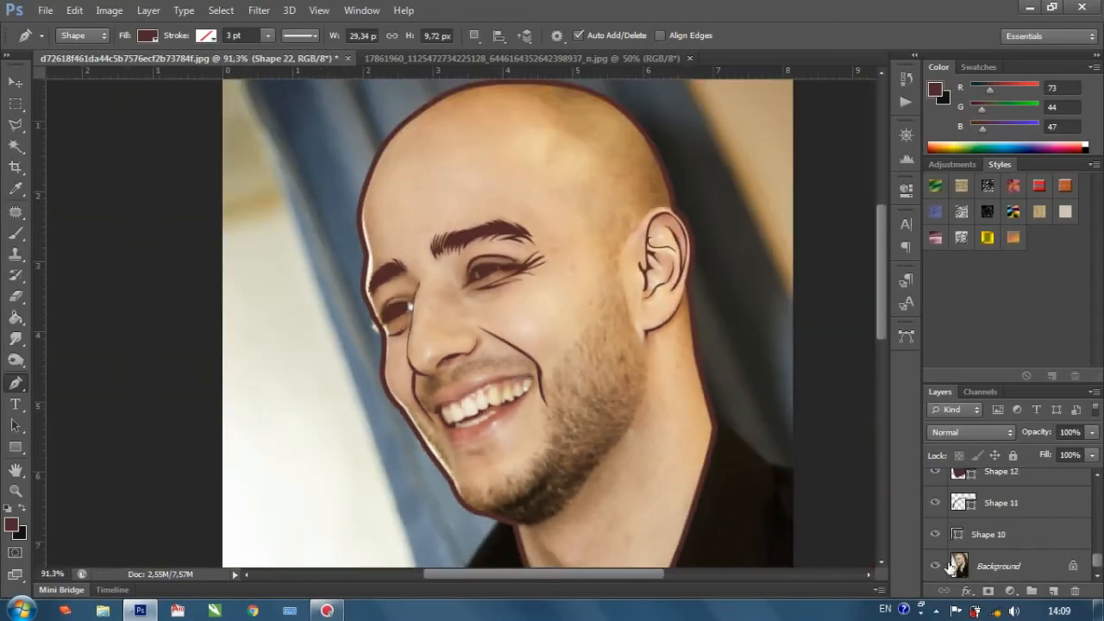
{"action": "left_click", "coordinate": [935, 566]}
{"action": "scroll", "coordinate": [618, 455], "scroll_direction": "down", "scroll_amount": 2}
{"action": "scroll", "coordinate": [617, 455], "scroll_direction": "down", "scroll_amount": 1}
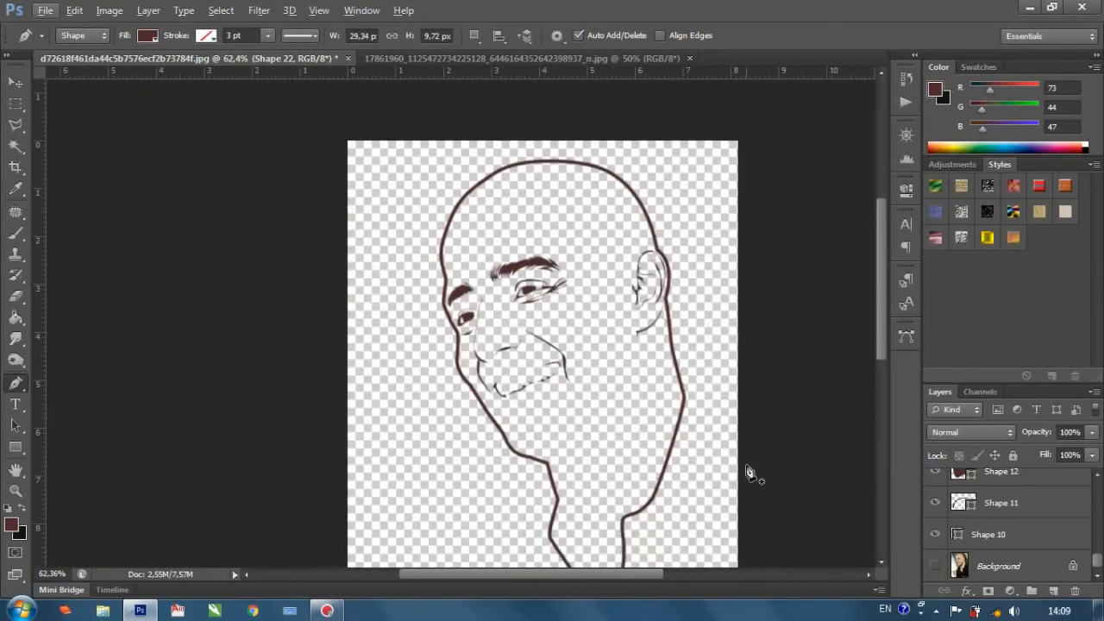
{"action": "left_click", "coordinate": [935, 565]}
{"action": "scroll", "coordinate": [660, 408], "scroll_direction": "down", "scroll_amount": 1}
{"action": "scroll", "coordinate": [650, 372], "scroll_direction": "down", "scroll_amount": 1}
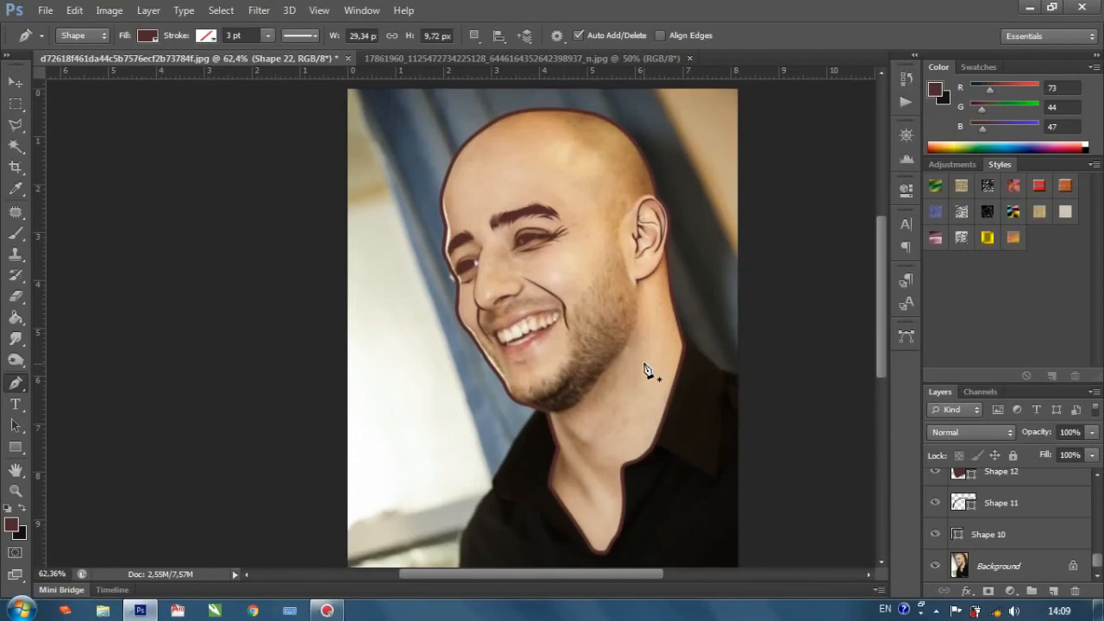
Move the hidden Background copy layer down to just above Background and make it visible.
{"action": "scroll", "coordinate": [642, 366], "scroll_direction": "up", "scroll_amount": 1}
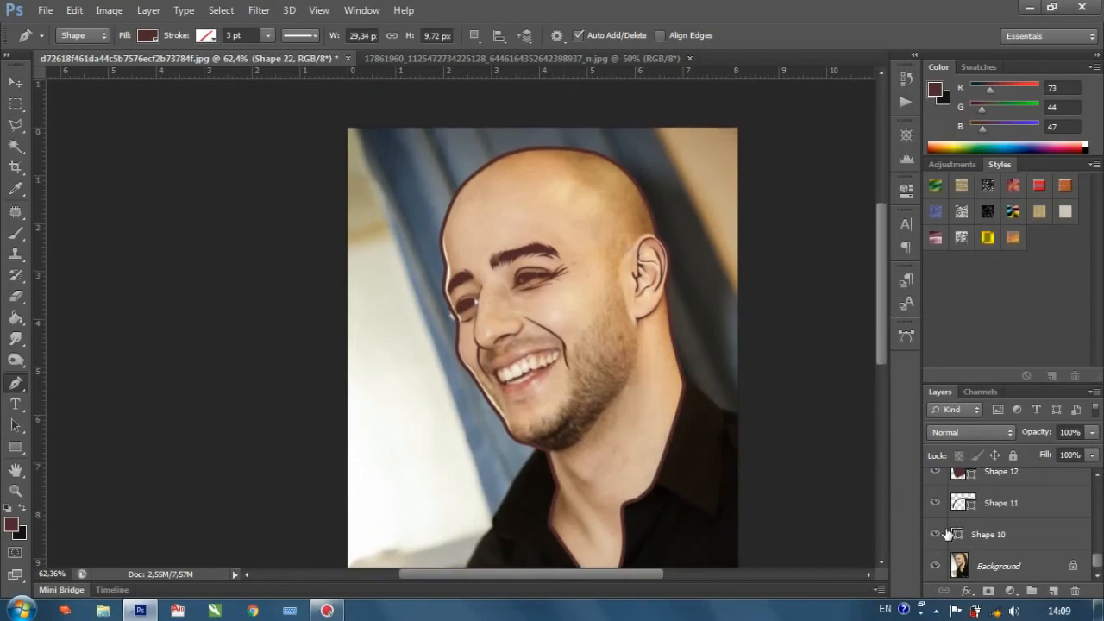
{"action": "scroll", "coordinate": [984, 563], "scroll_direction": "up", "scroll_amount": 5}
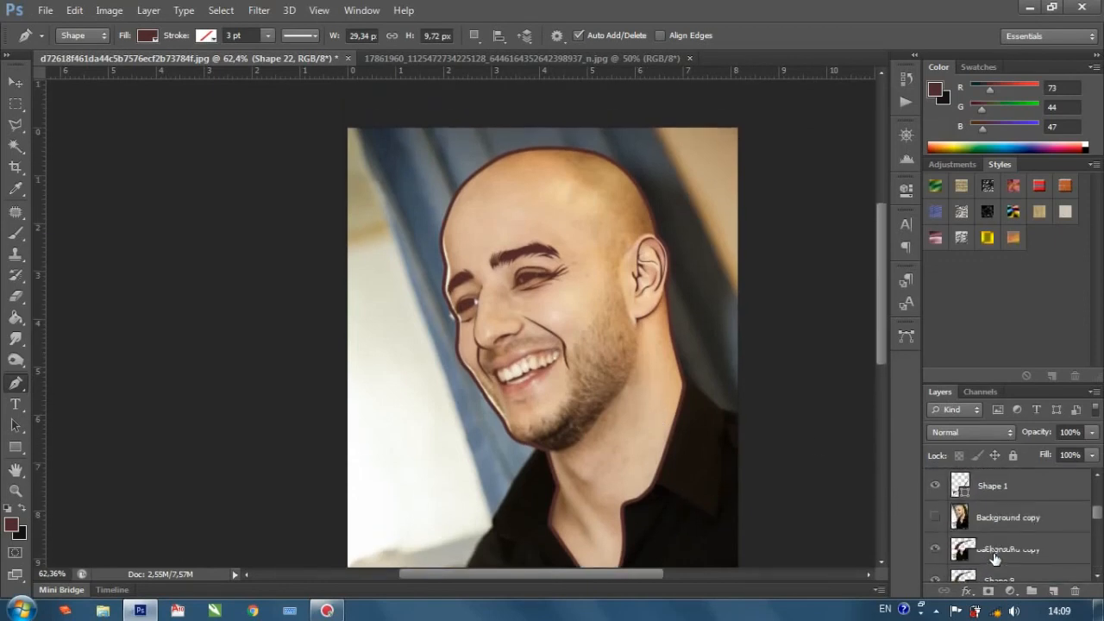
{"action": "left_click", "coordinate": [989, 525]}
{"action": "scroll", "coordinate": [991, 530], "scroll_direction": "down", "scroll_amount": 5}
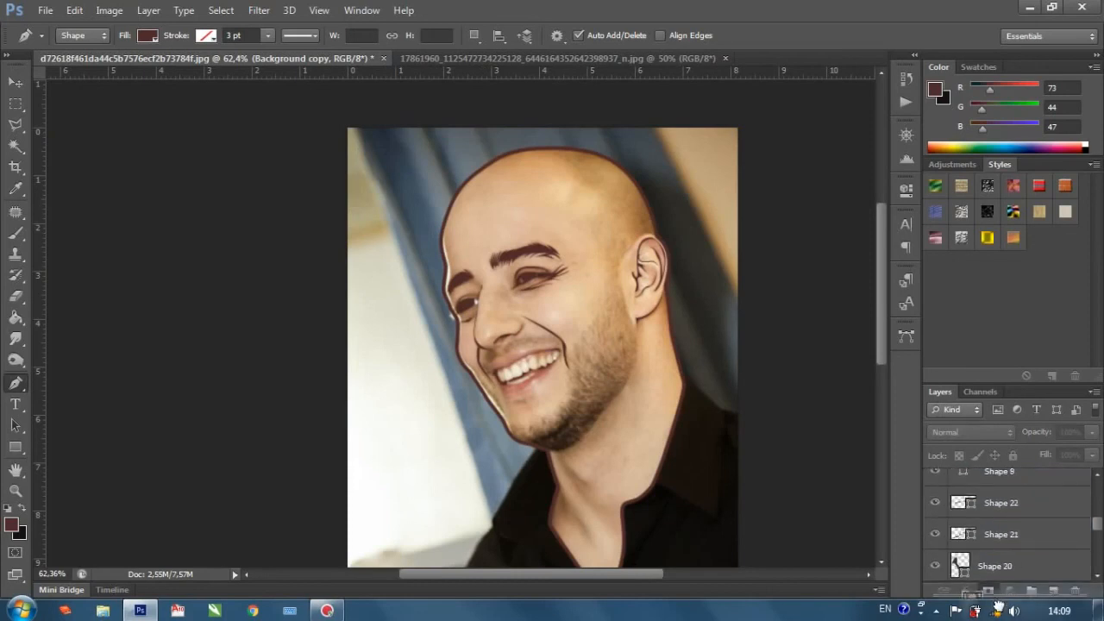
{"action": "left_click_drag", "start_coordinate": [998, 608], "coordinate": [1008, 552]}
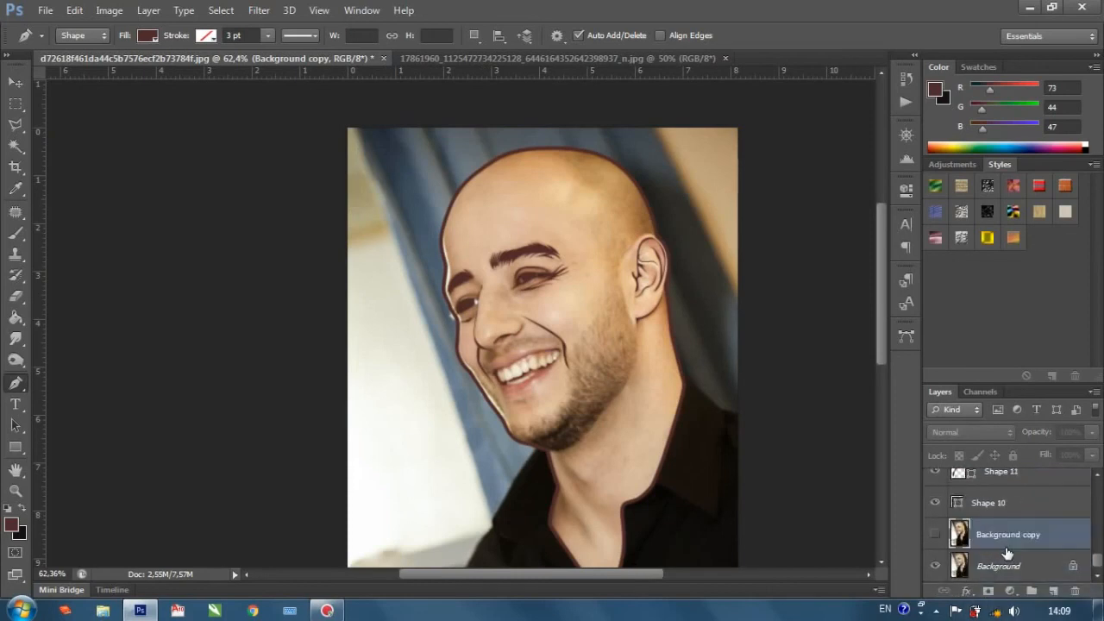
{"action": "left_click", "coordinate": [937, 536]}
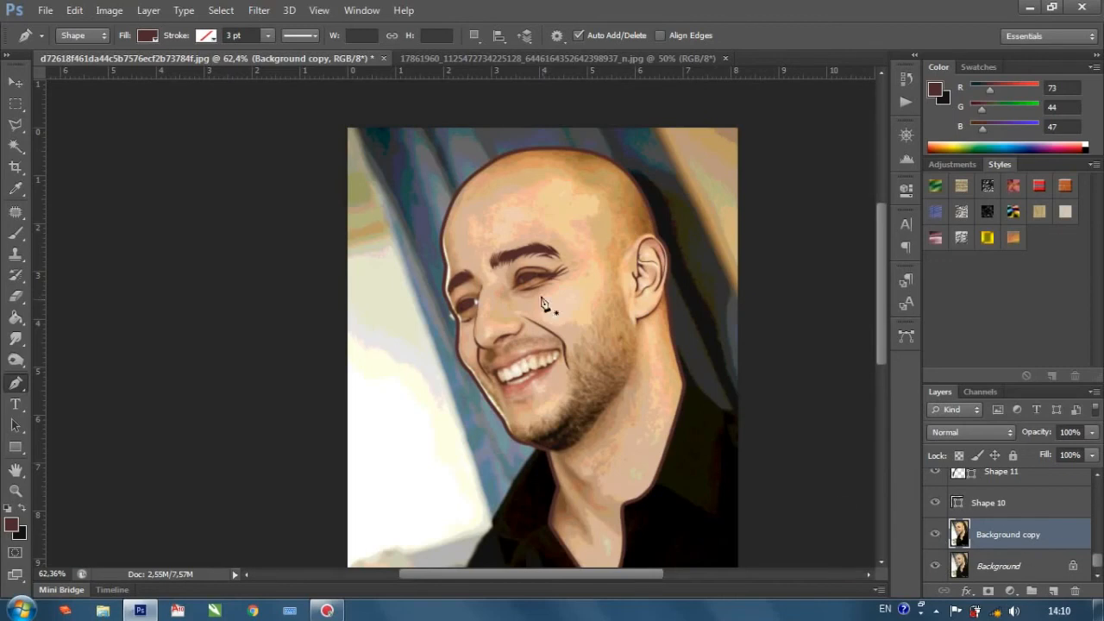
Open the list of paths and create a new empty layer above Background copy.
{"action": "scroll", "coordinate": [529, 276], "scroll_direction": "up", "scroll_amount": 2}
{"action": "scroll", "coordinate": [530, 282], "scroll_direction": "down", "scroll_amount": 1}
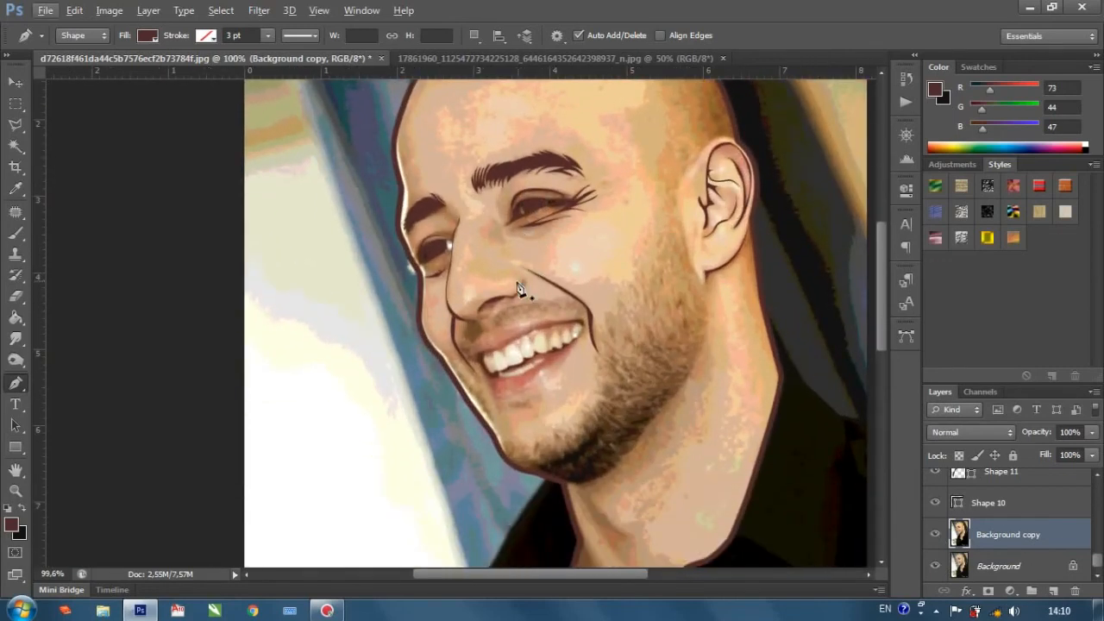
{"action": "scroll", "coordinate": [451, 320], "scroll_direction": "down", "scroll_amount": 5}
{"action": "scroll", "coordinate": [583, 364], "scroll_direction": "down", "scroll_amount": 5}
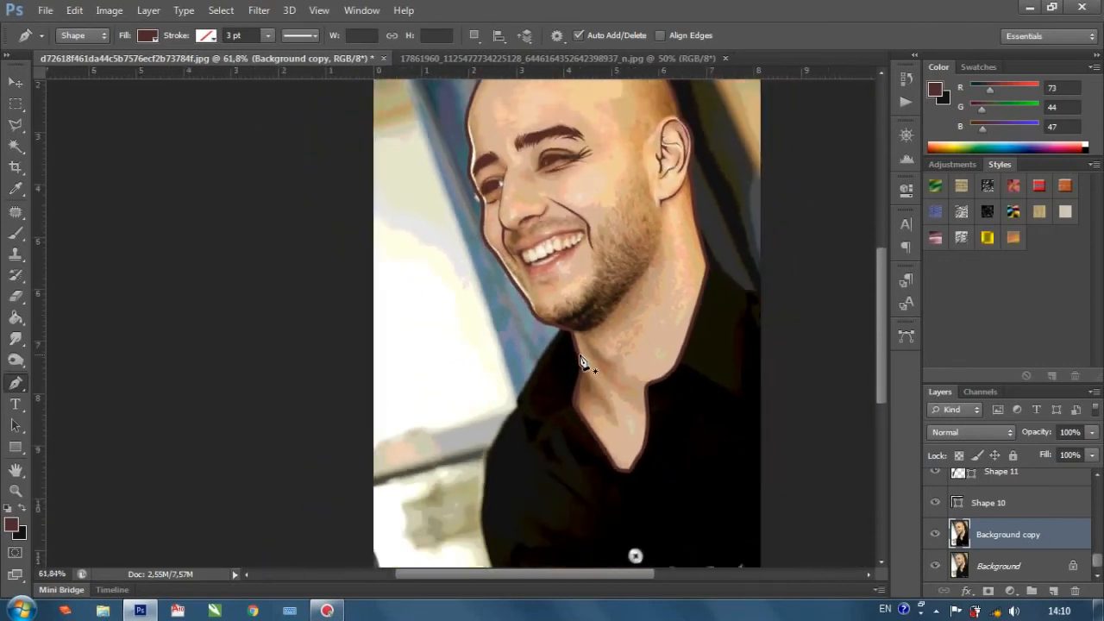
{"action": "scroll", "coordinate": [585, 356], "scroll_direction": "up", "scroll_amount": 2}
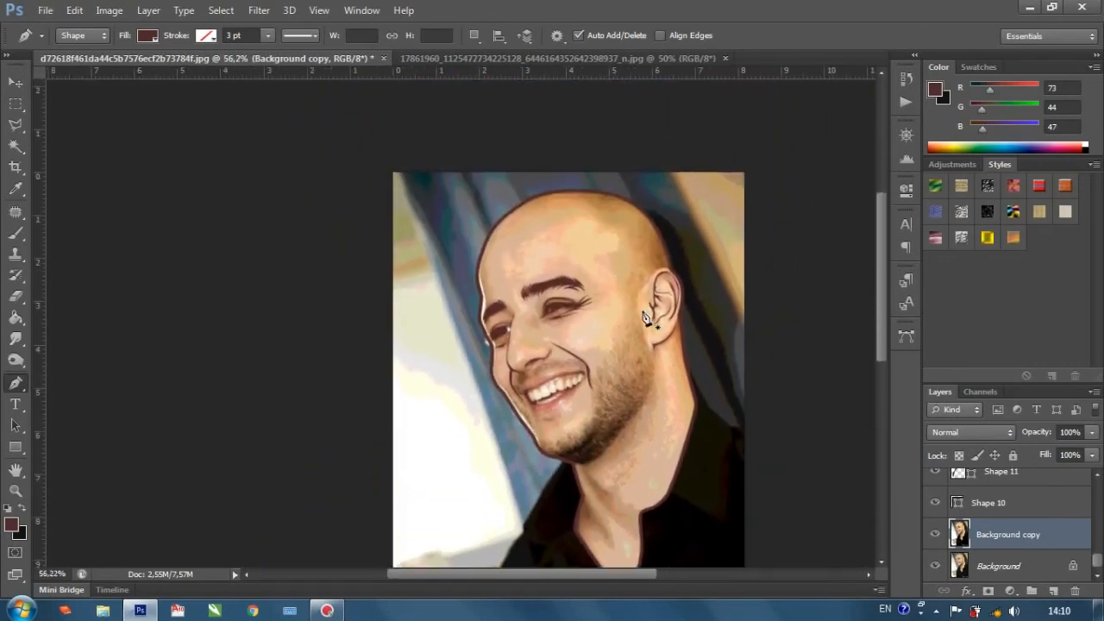
{"action": "left_click", "coordinate": [905, 339]}
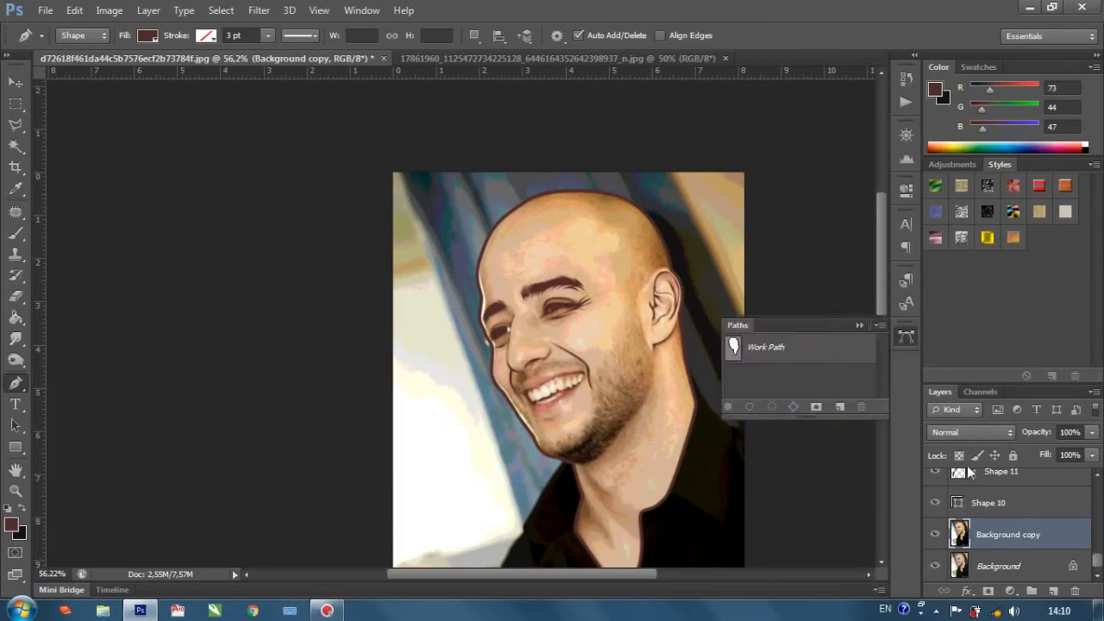
{"action": "left_click", "coordinate": [1053, 591]}
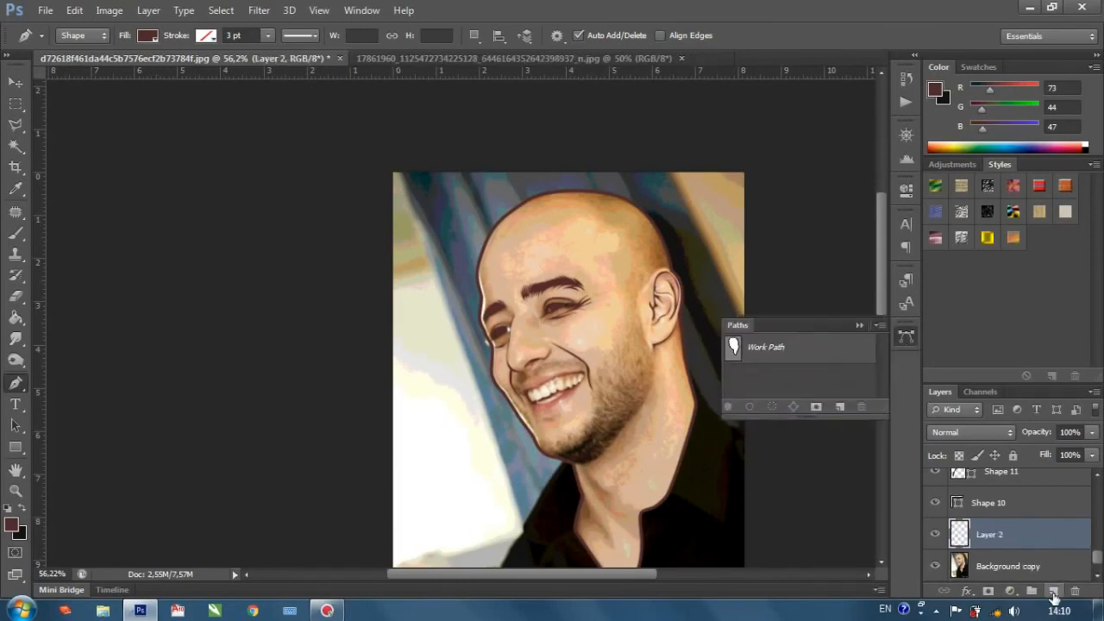
Sample the second-lightest skin tone (RGB 227, 204, 179) from the palette image as the foreground color.
{"action": "right_click", "coordinate": [746, 348]}
{"action": "left_click", "coordinate": [794, 433]}
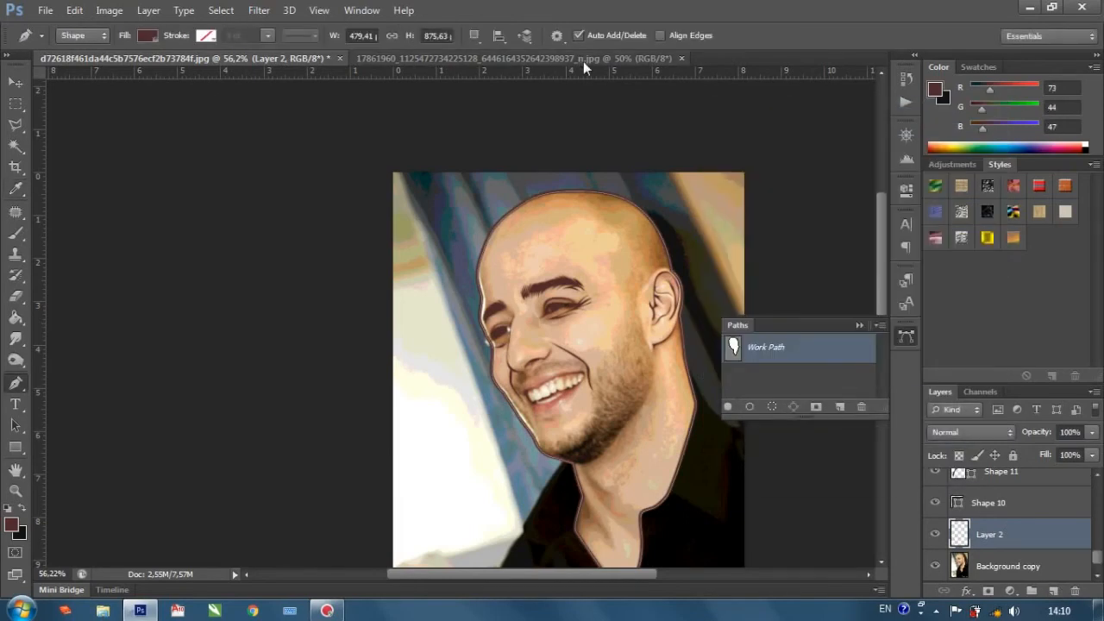
{"action": "key", "text": "ctrl+Tab"}
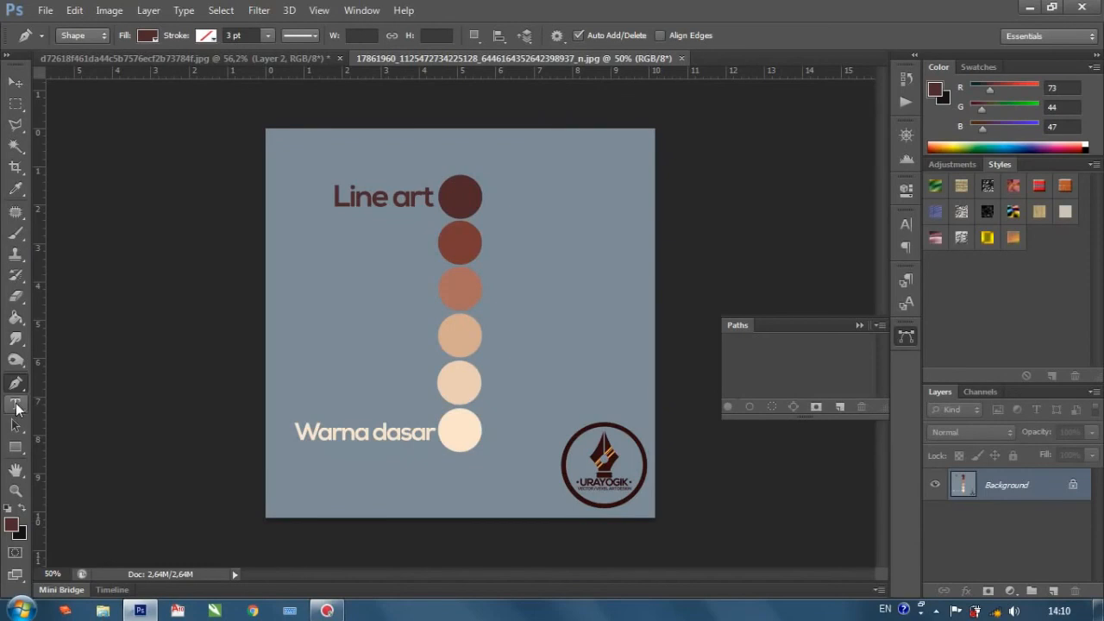
{"action": "left_click", "coordinate": [15, 188]}
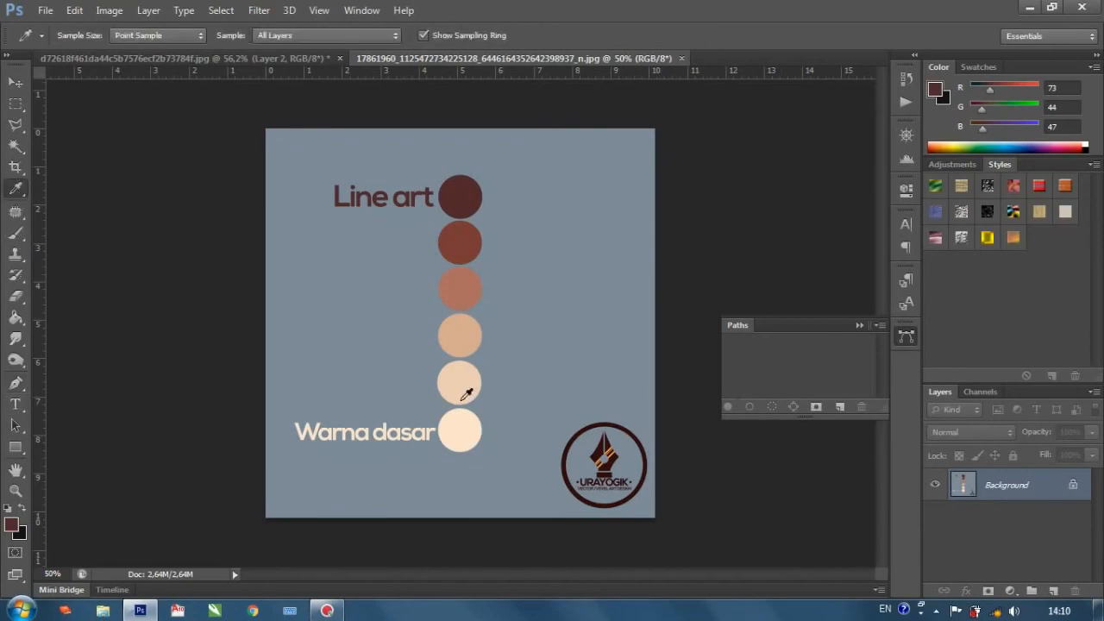
{"action": "left_click", "coordinate": [458, 380]}
Fill the head's Work Path in the portrait document with the foreground color on the new layer.
{"action": "left_click", "coordinate": [309, 57]}
{"action": "right_click", "coordinate": [781, 348]}
{"action": "left_click", "coordinate": [824, 431]}
{"action": "left_click", "coordinate": [841, 160]}
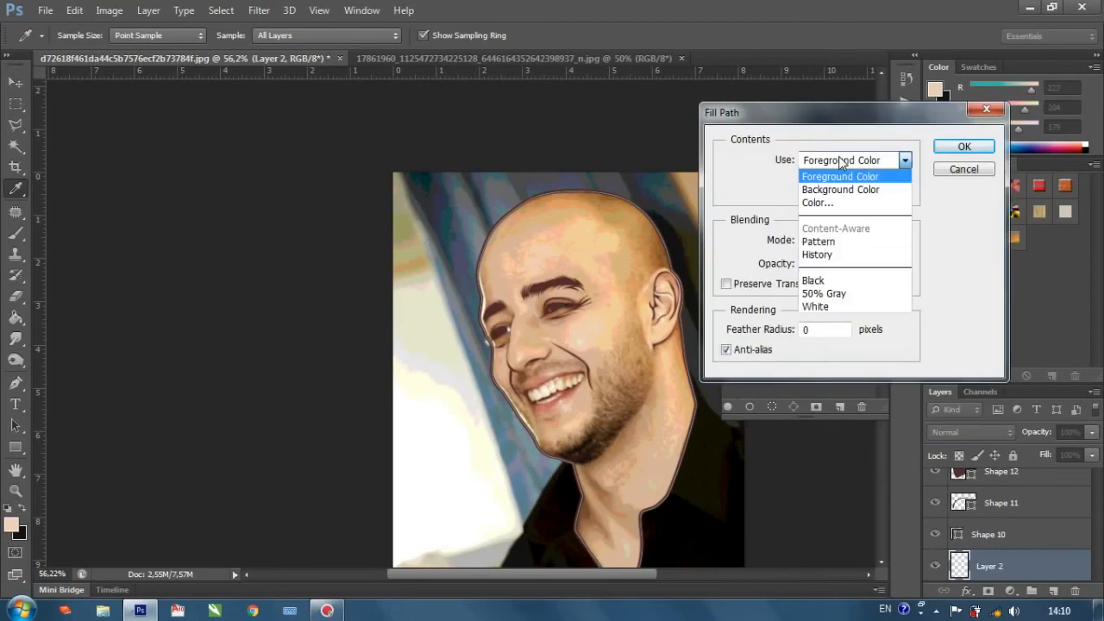
{"action": "left_click", "coordinate": [845, 176]}
{"action": "left_click", "coordinate": [971, 147]}
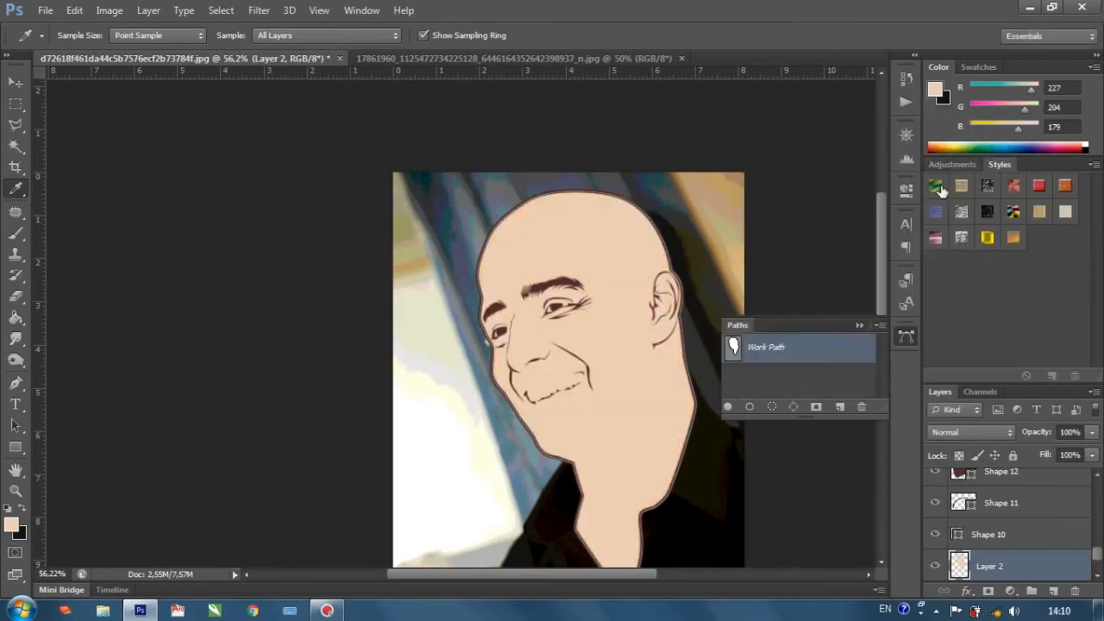
Hide the Background and Background copy photos to view the filled head and line art alone.
{"action": "scroll", "coordinate": [621, 335], "scroll_direction": "down", "scroll_amount": 2}
{"action": "scroll", "coordinate": [946, 569], "scroll_direction": "down", "scroll_amount": 2}
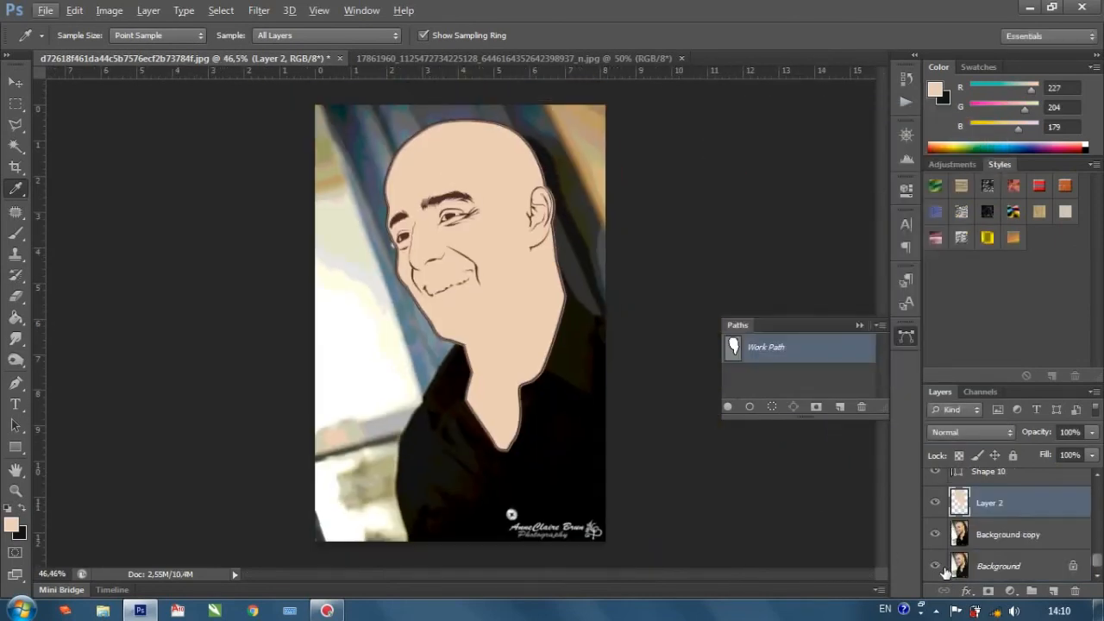
{"action": "left_click_drag", "start_coordinate": [940, 562], "coordinate": [936, 536]}
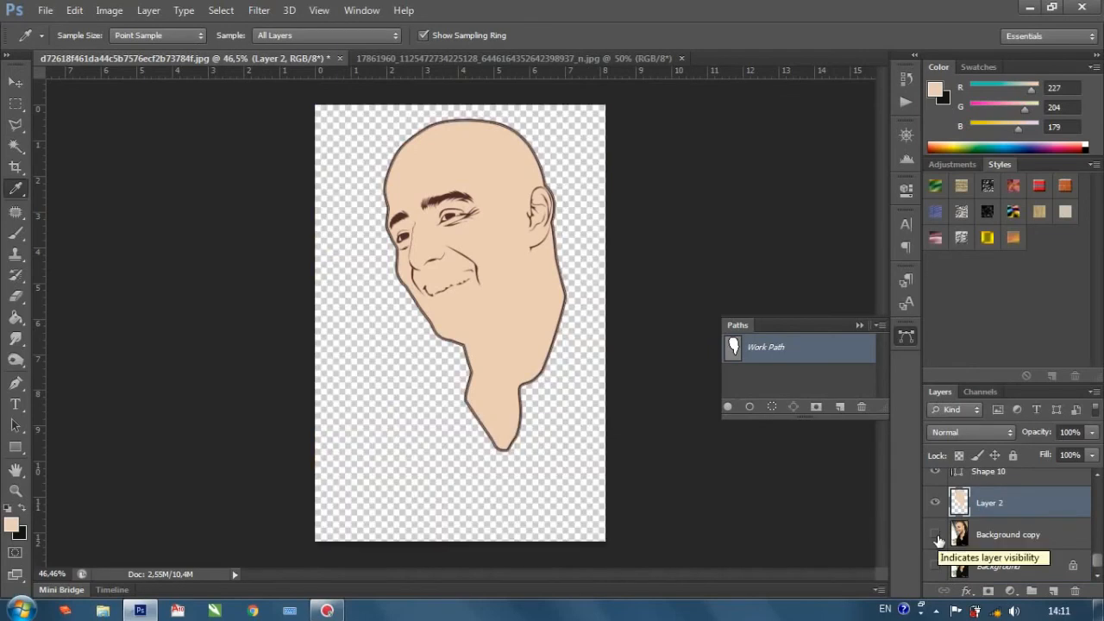
{"action": "left_click", "coordinate": [935, 534]}
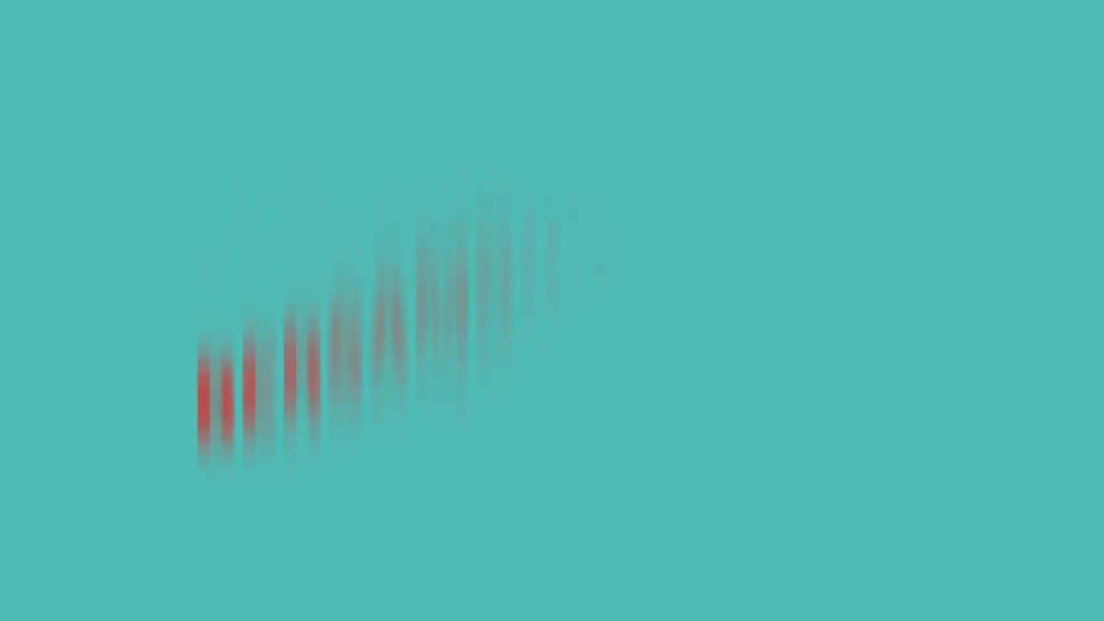